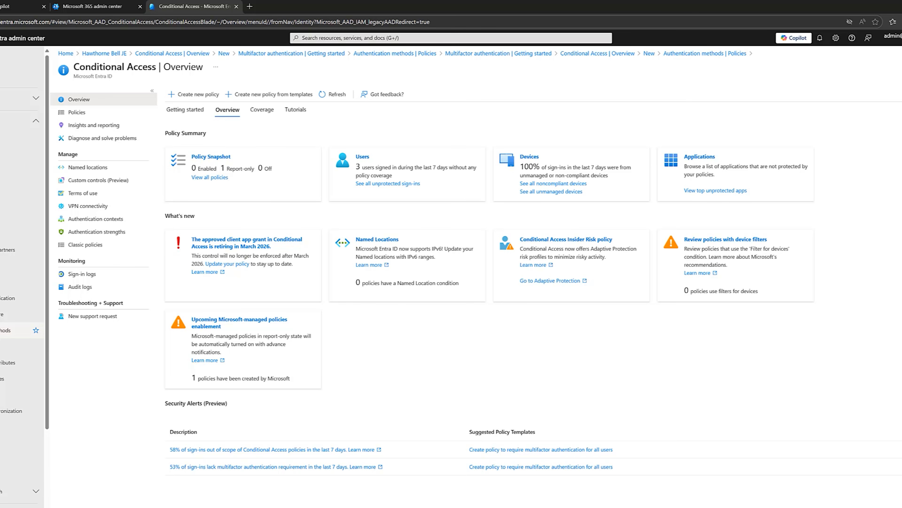
# Examine the authentication flows of the built-in Multifactor authentication and Phishing-resistant MFA authentication strengths
pyautogui.click(7, 331)
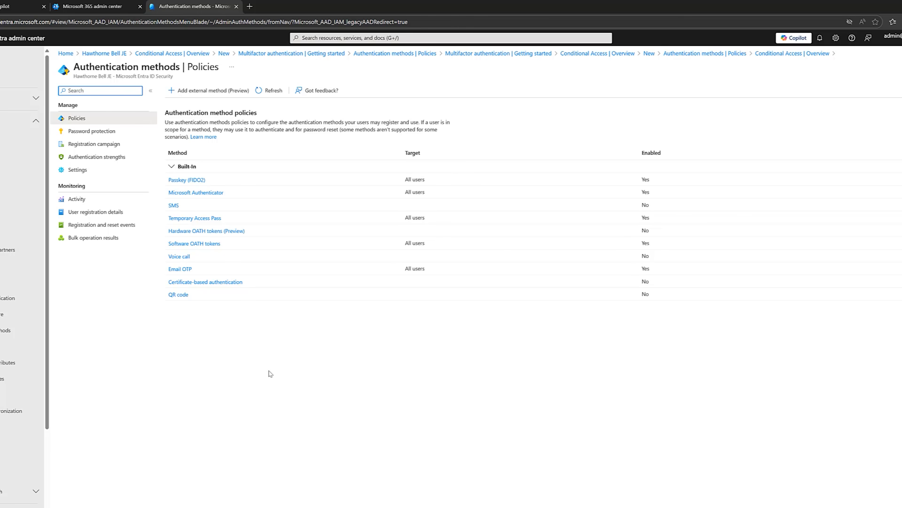
pyautogui.click(87, 160)
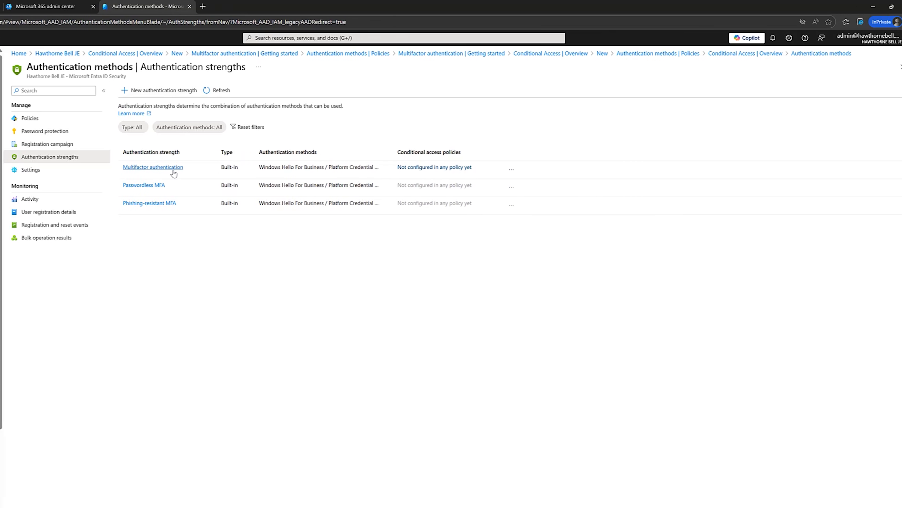
pyautogui.click(173, 170)
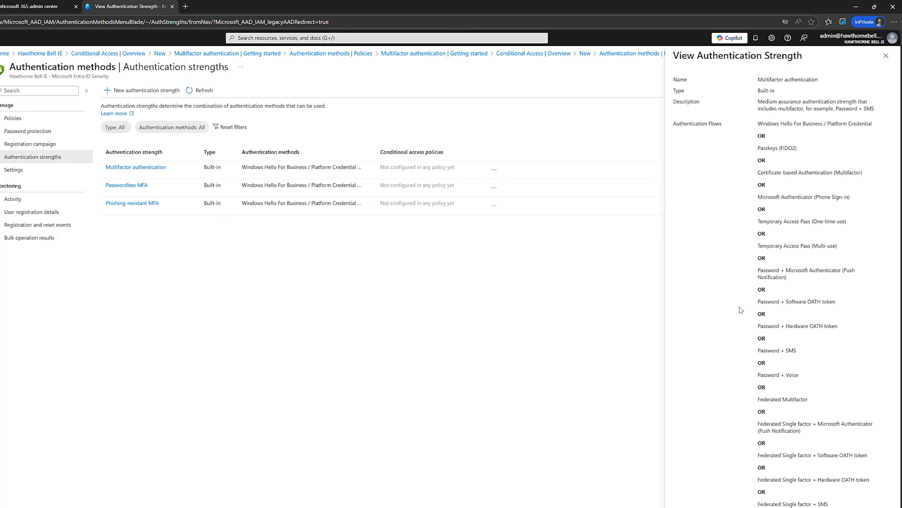
pyautogui.click(886, 55)
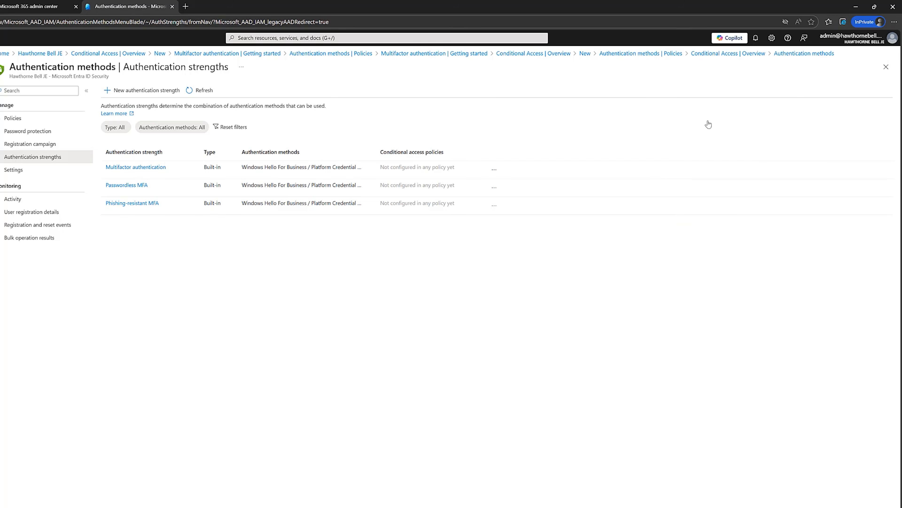
pyautogui.click(136, 204)
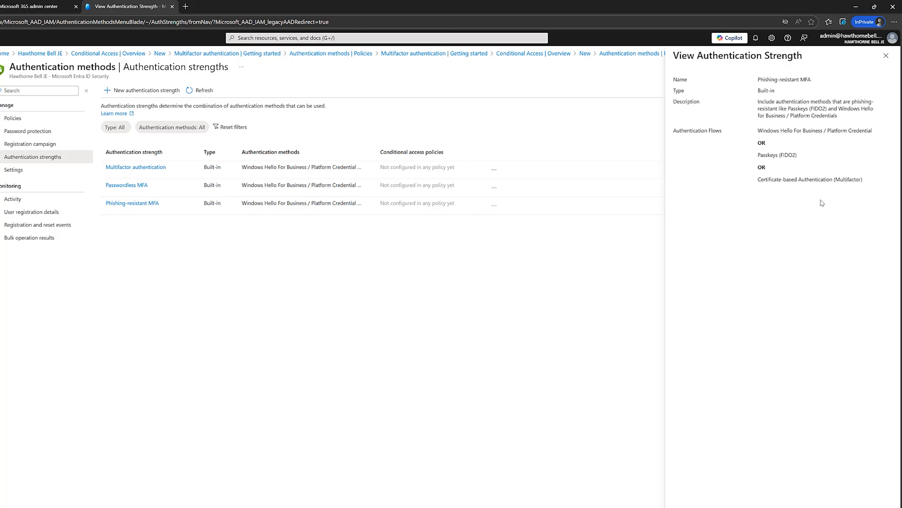
pyautogui.click(885, 55)
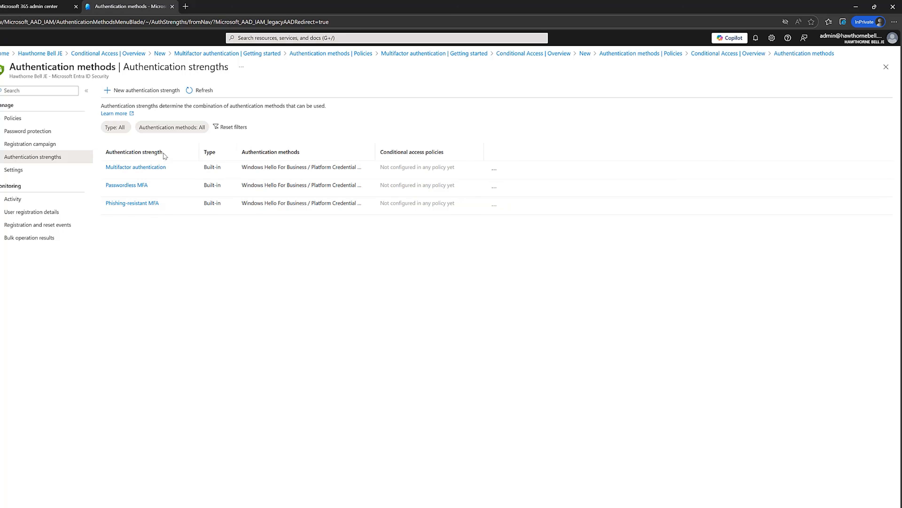
# Start a new custom authentication strength named "Modern MFA"
pyautogui.click(136, 92)
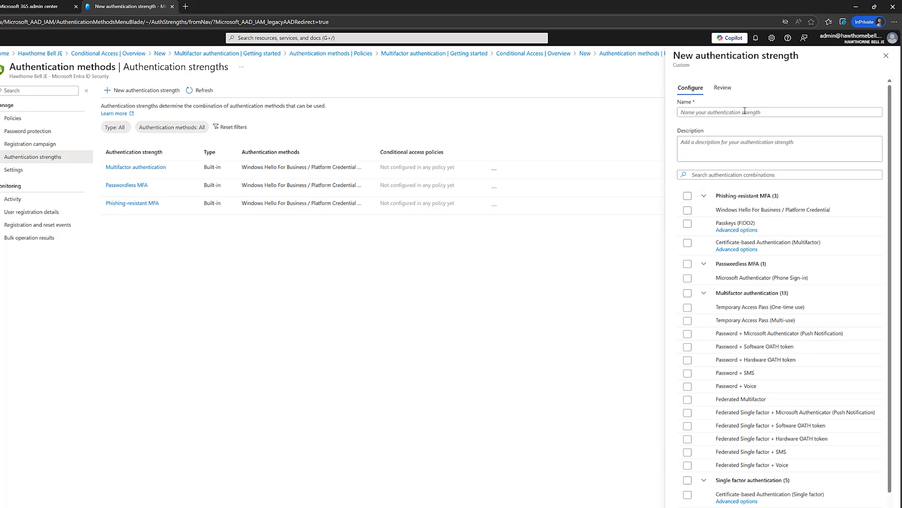
pyautogui.click(765, 112)
pyautogui.write('Modern MFA')
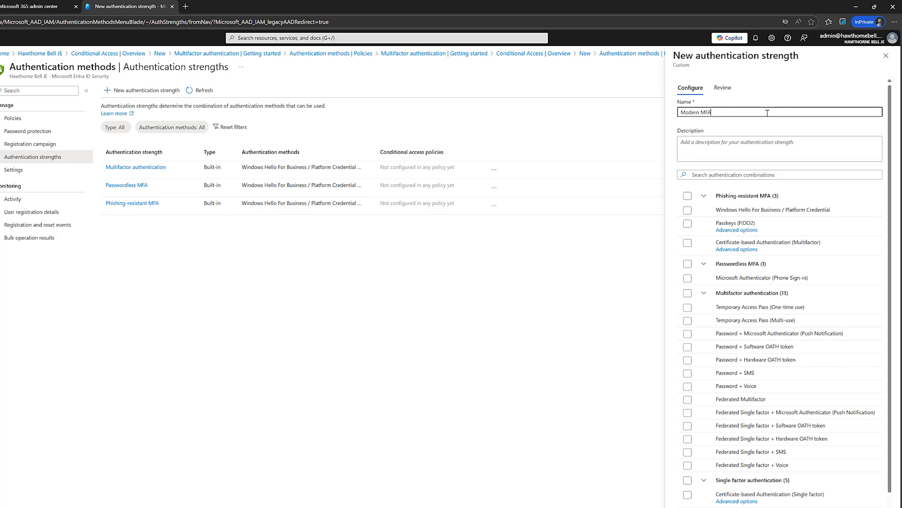
# Allow Windows Hello For Business, Passkeys (FIDO2), Authenticator phone sign-in, one-time Temporary Access Pass and Password + Authenticator push, and create the strength
pyautogui.click(687, 210)
pyautogui.click(687, 223)
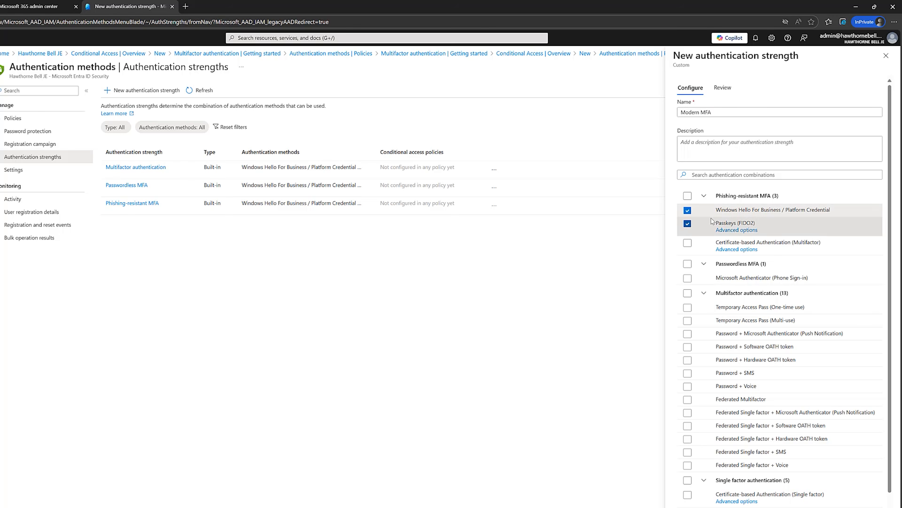
pyautogui.click(687, 278)
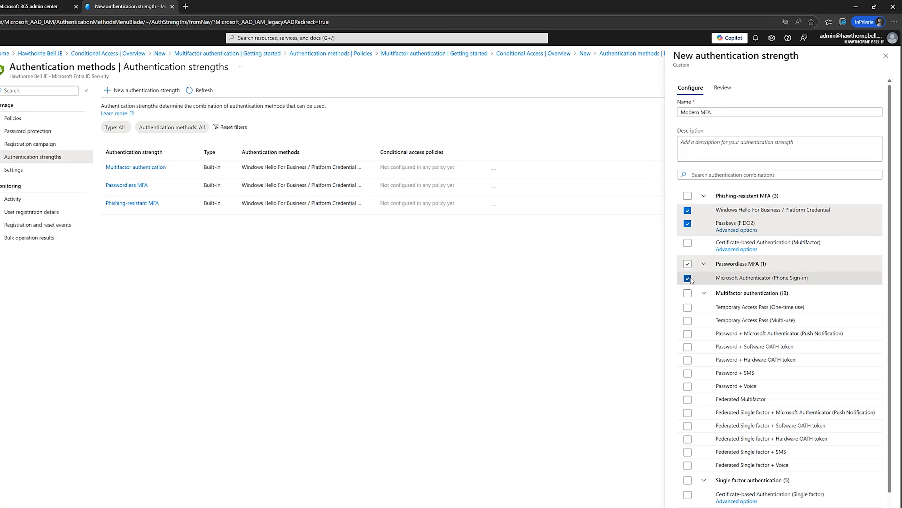
pyautogui.click(687, 307)
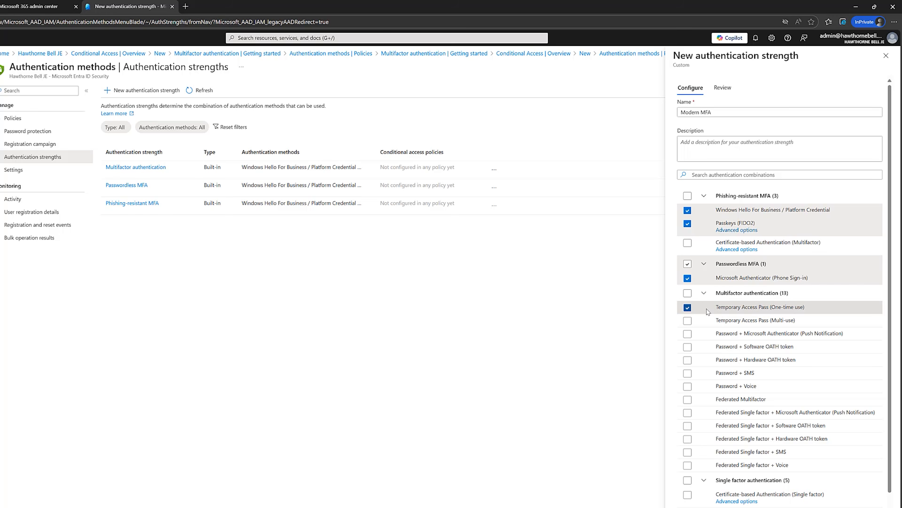
pyautogui.click(688, 334)
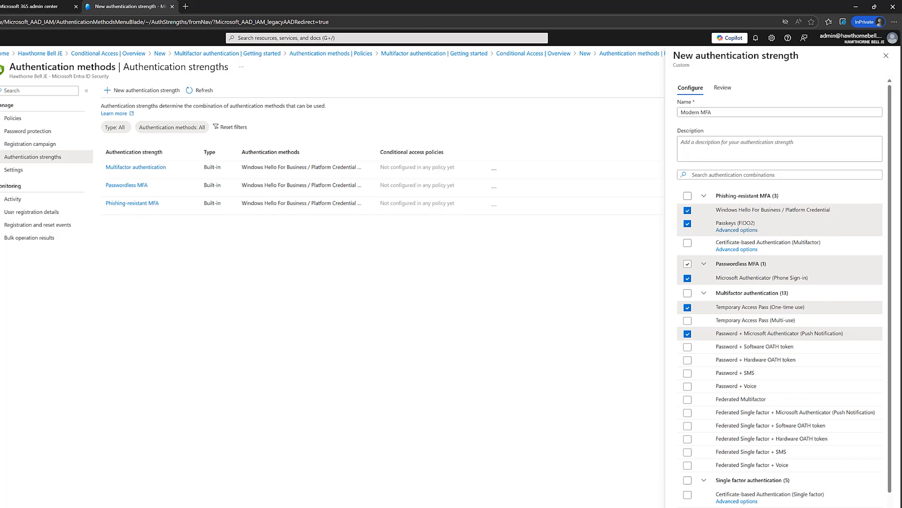
pyautogui.click(782, 507)
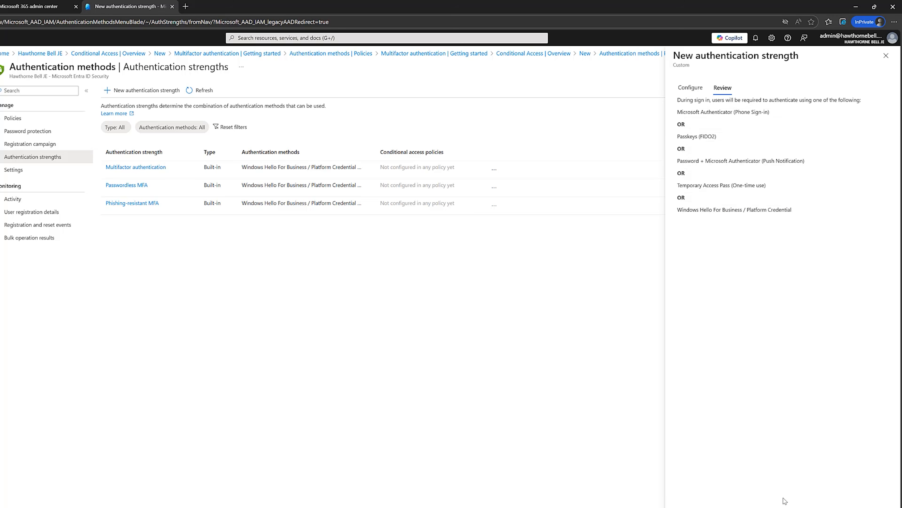
pyautogui.click(732, 507)
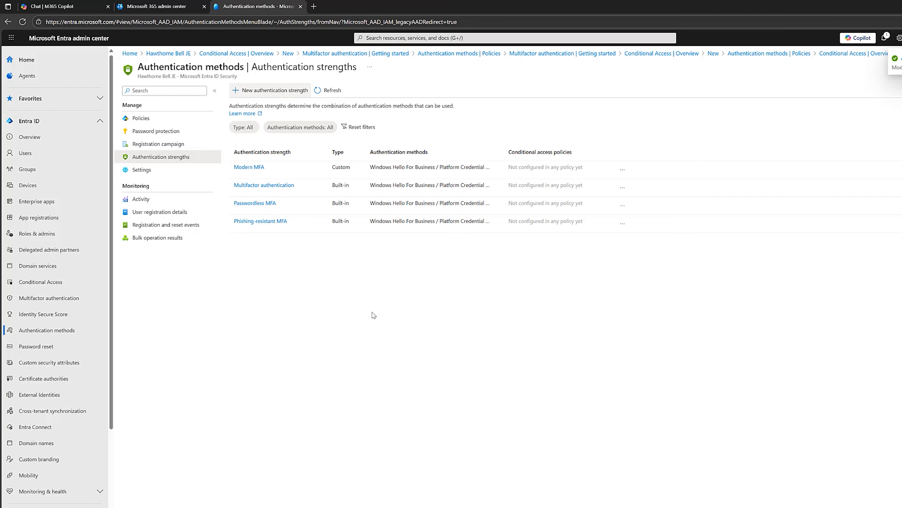
# Start a new Conditional Access policy named "All Users - All Apps - Require Strong MFA"
pyautogui.click(40, 282)
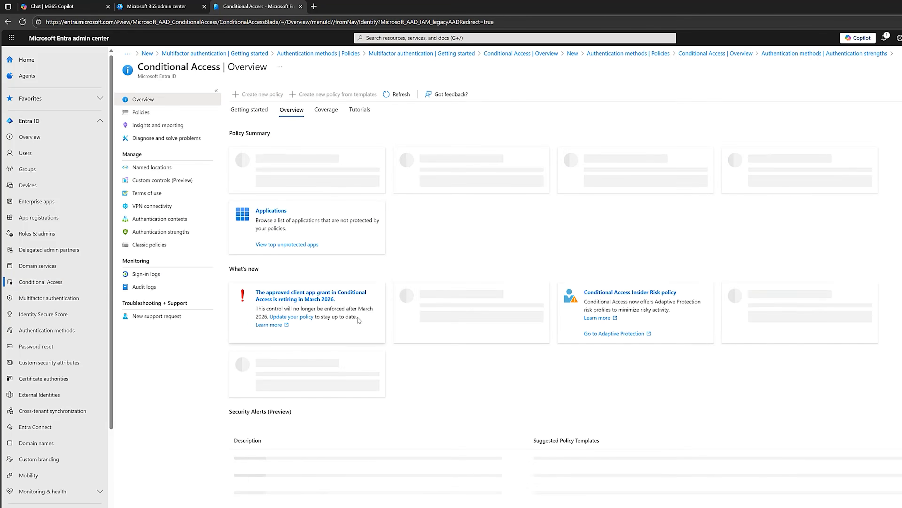
pyautogui.click(261, 94)
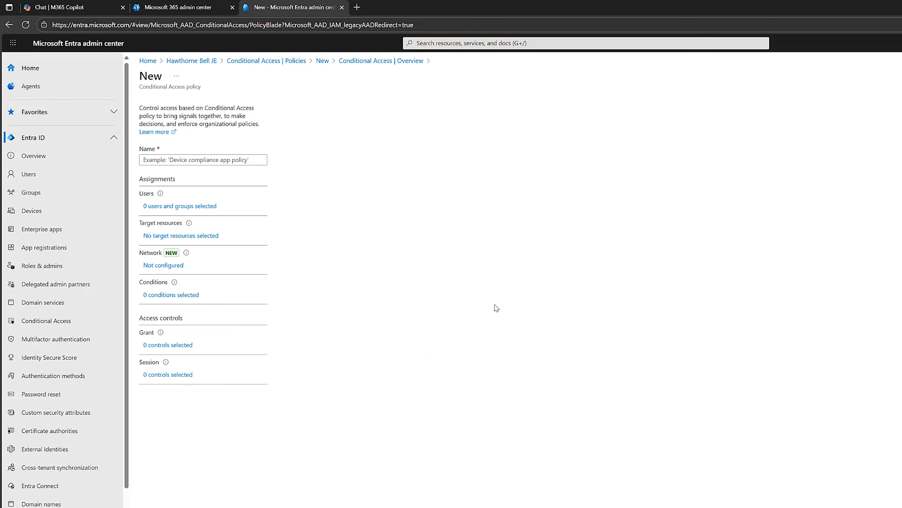
pyautogui.click(227, 158)
pyautogui.write('All Users - All Apps - Require Strong MFA')
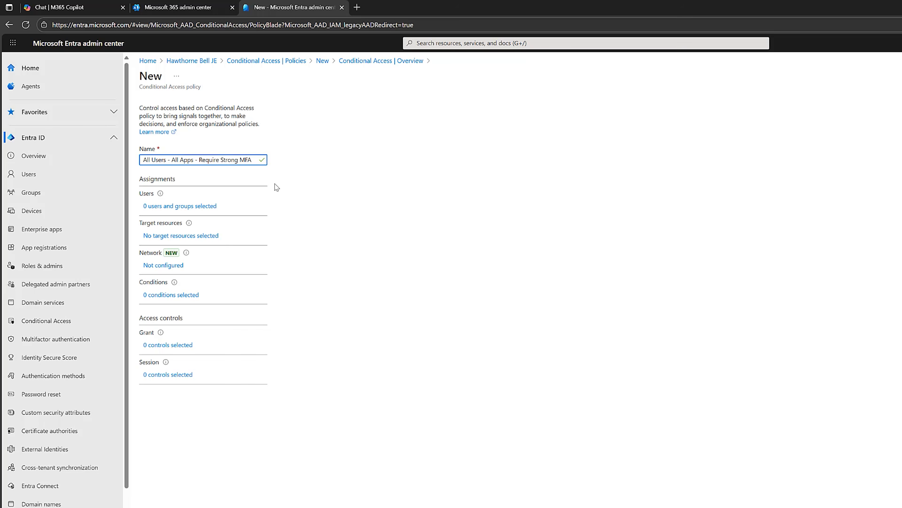
# Assign the policy to all users except the tenant's admin account, and target all resources (formerly 'All cloud apps')
pyautogui.click(185, 208)
pyautogui.click(287, 181)
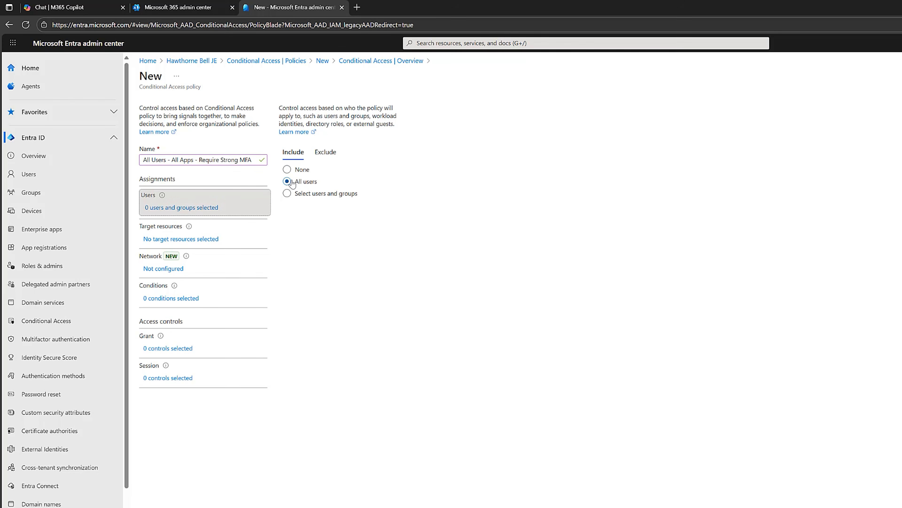
pyautogui.click(326, 152)
pyautogui.click(298, 223)
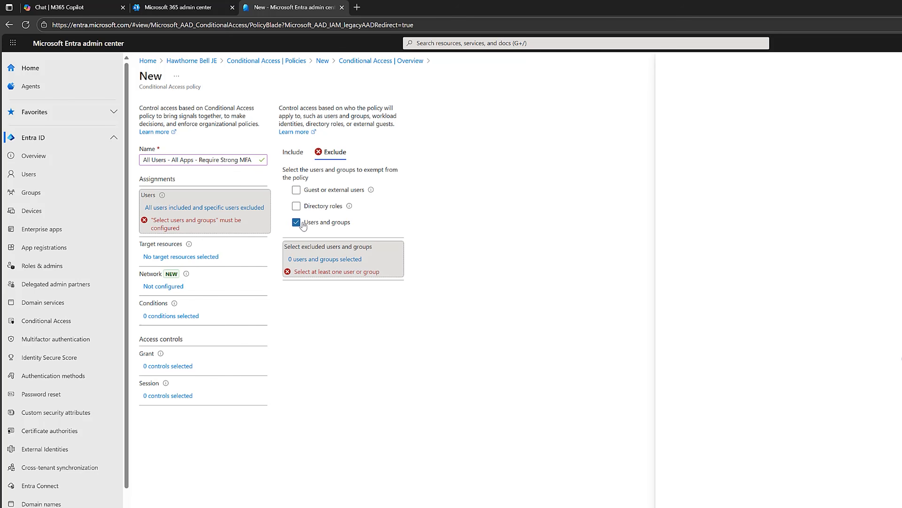
pyautogui.click(403, 271)
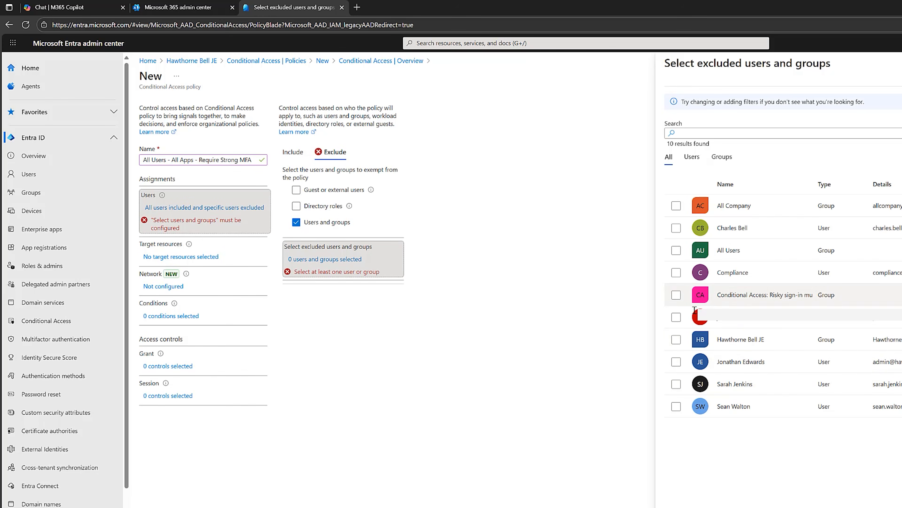
pyautogui.click(674, 363)
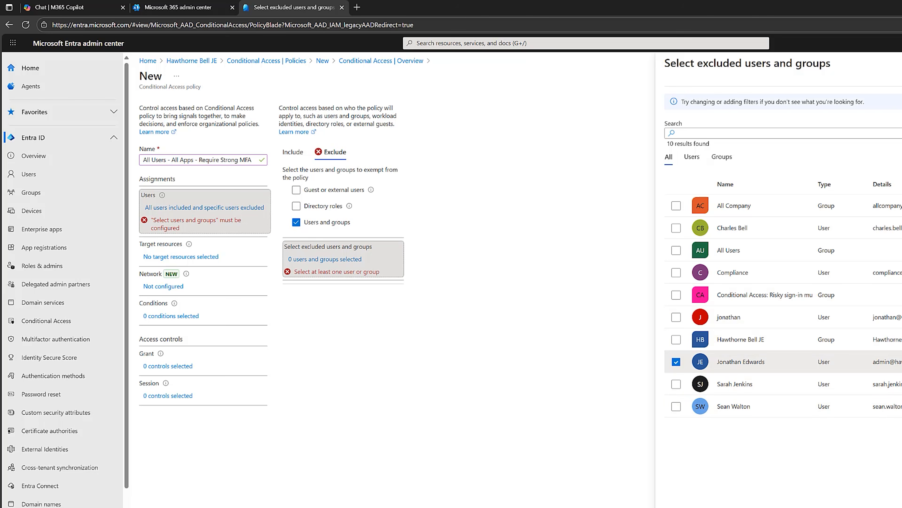
pyautogui.click(678, 506)
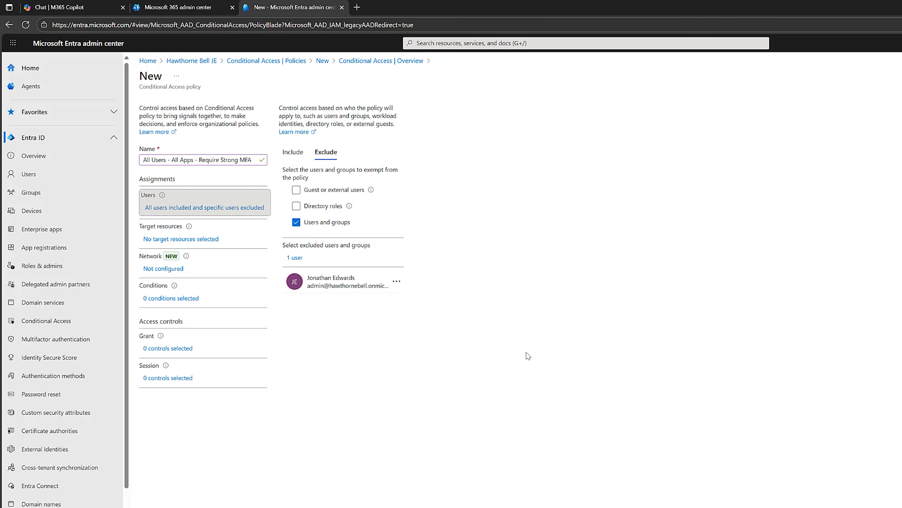
pyautogui.click(195, 239)
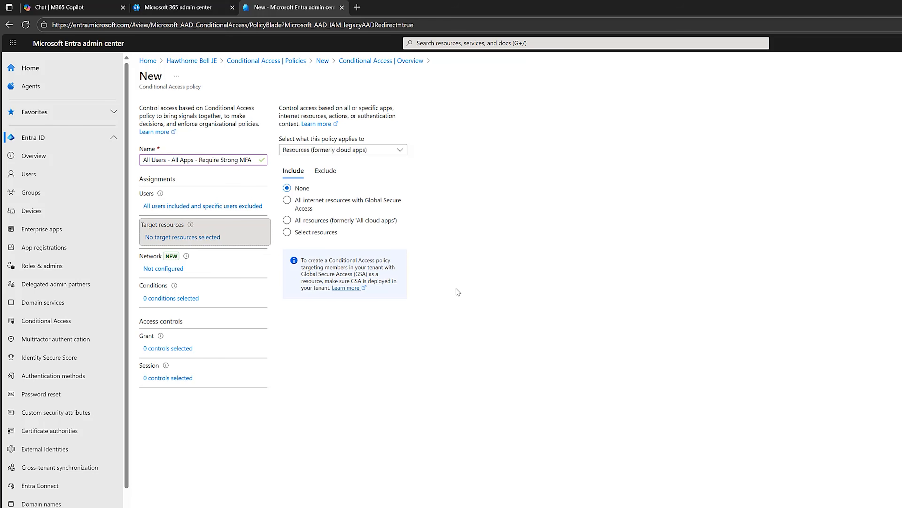
pyautogui.click(287, 220)
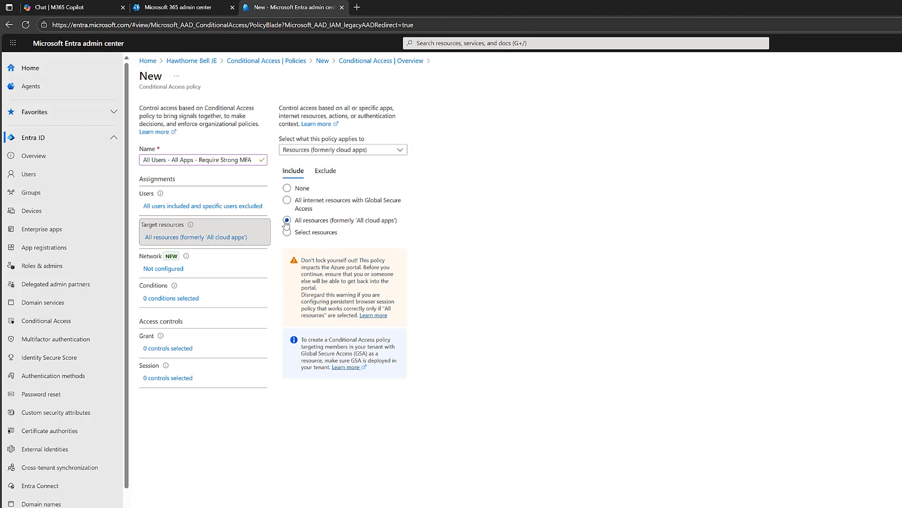
# Grant access with a required authentication strength of Modern MFA instead of plain multifactor authentication
pyautogui.click(163, 349)
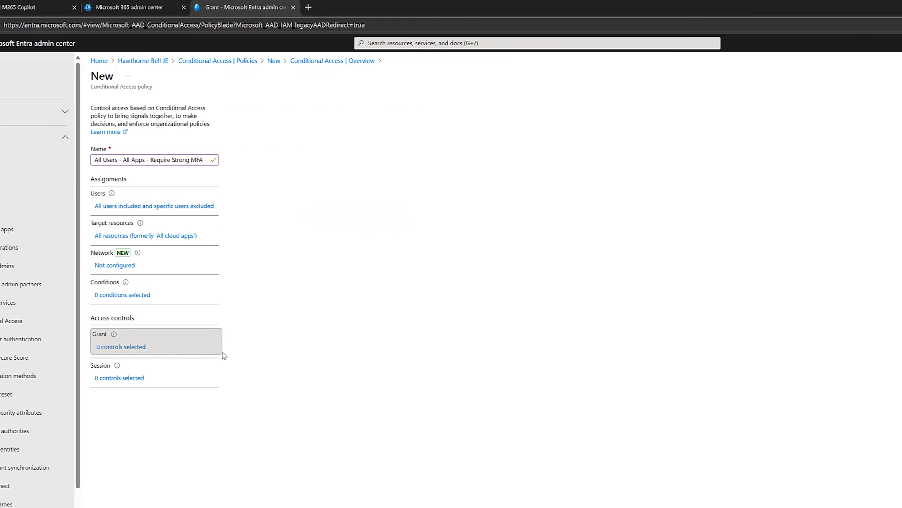
pyautogui.click(838, 173)
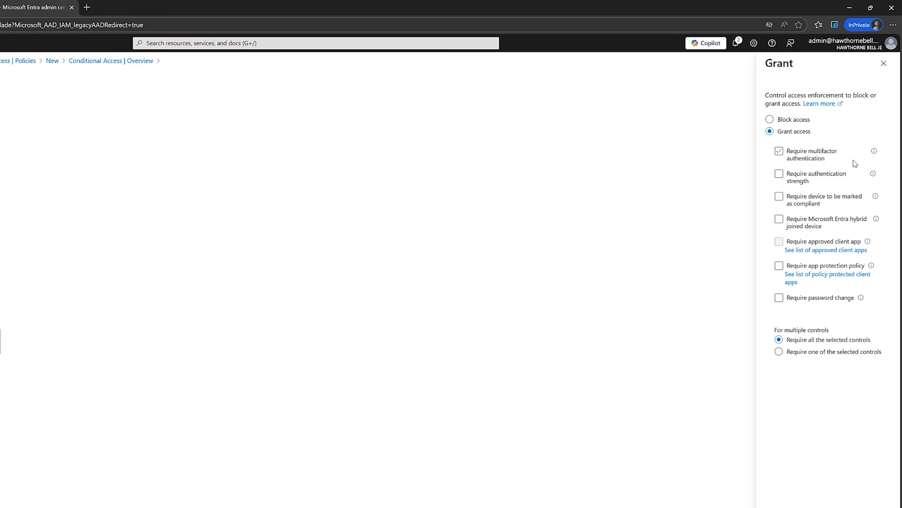
pyautogui.click(779, 174)
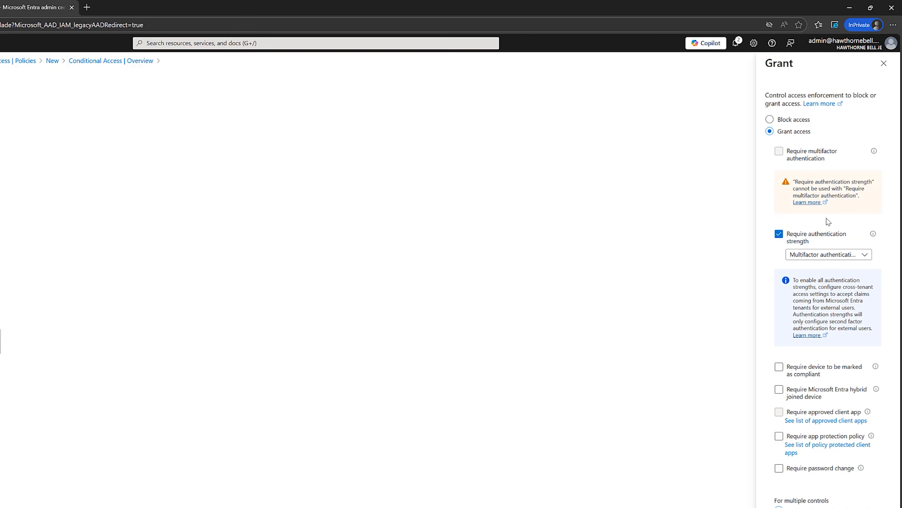
pyautogui.click(867, 256)
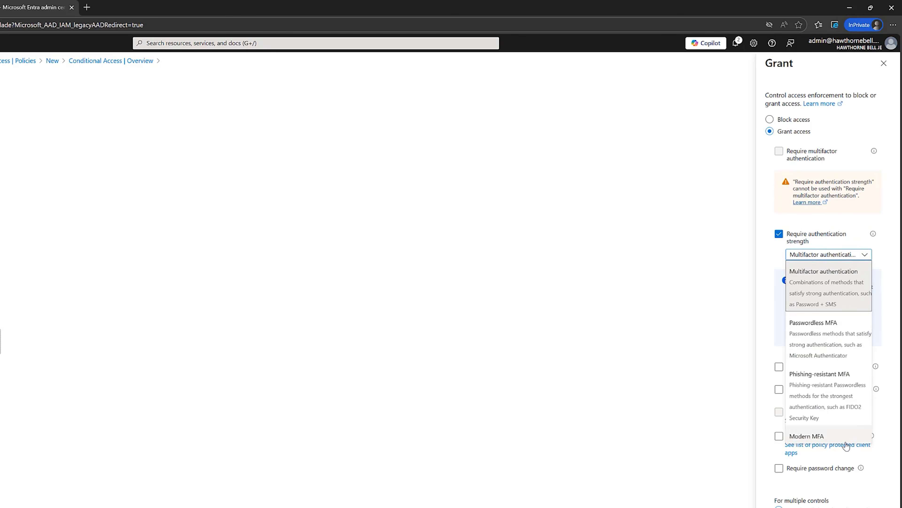
pyautogui.click(834, 438)
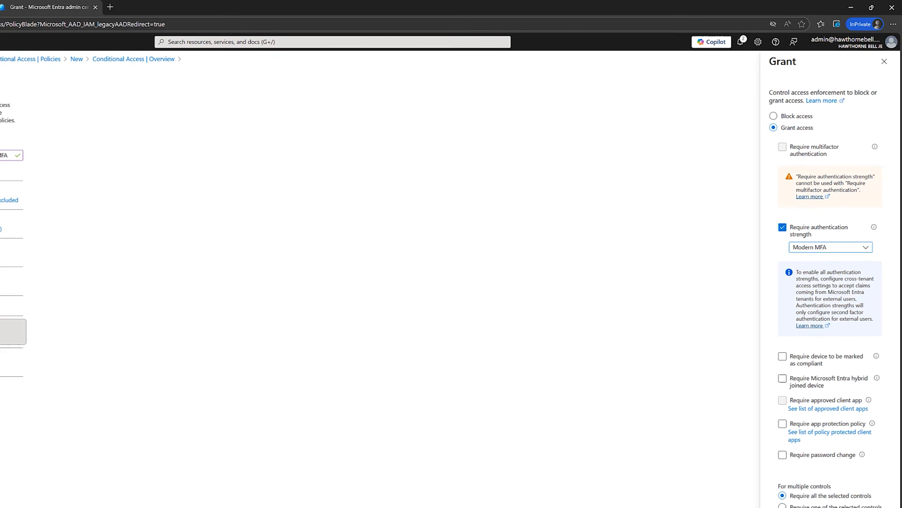
pyautogui.click(803, 505)
# Create the policy with enforcement set to On, and refresh the list of Conditional Access policies
pyautogui.click(104, 495)
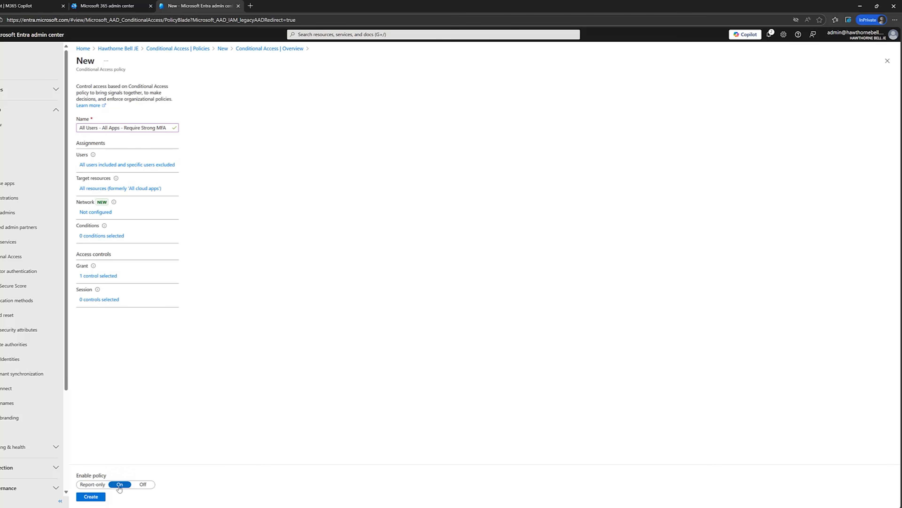
pyautogui.click(87, 499)
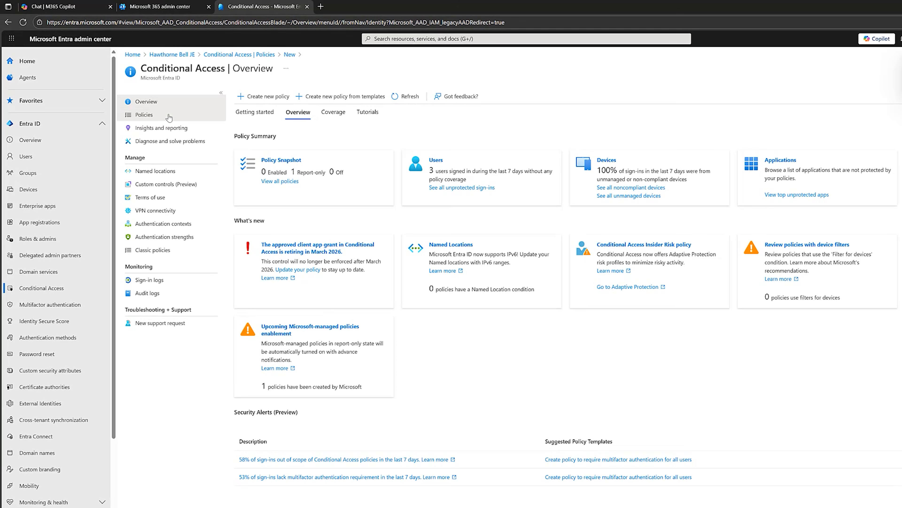
pyautogui.click(169, 118)
pyautogui.click(464, 97)
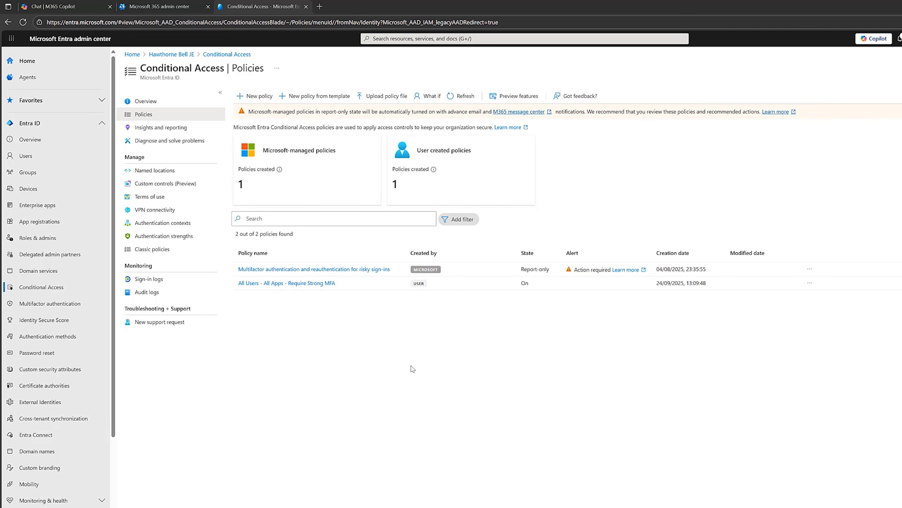
# Start another Conditional Access policy named "All Users - Legacy Auth Clients - Block Access"
pyautogui.click(254, 96)
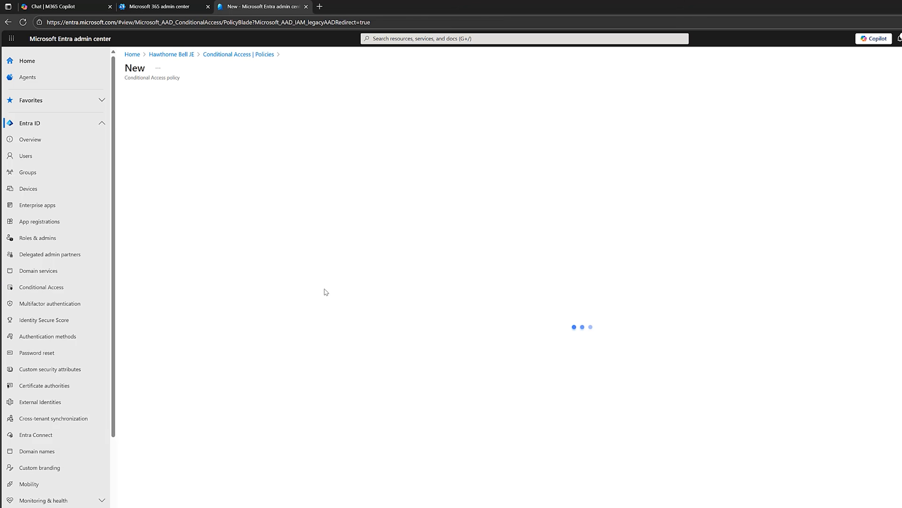
pyautogui.click(177, 142)
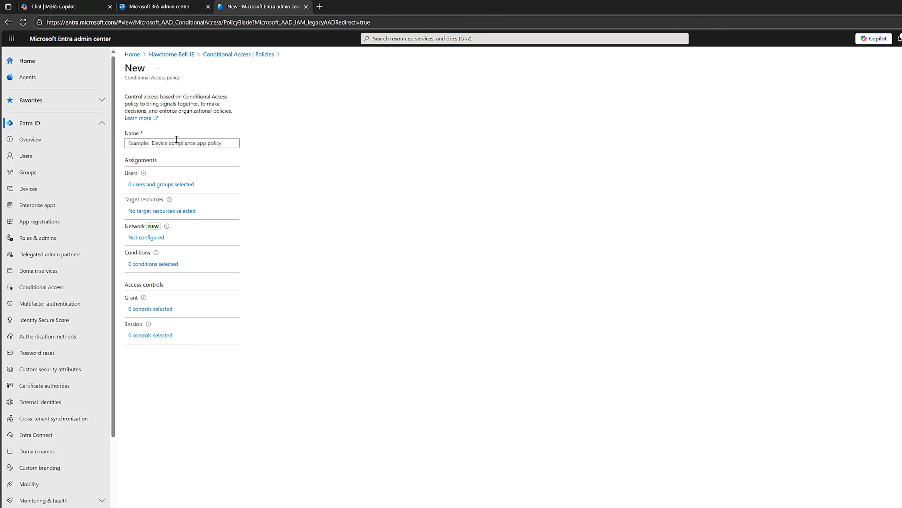
pyautogui.write('All Users - Legacy Auth Clients - Block Access')
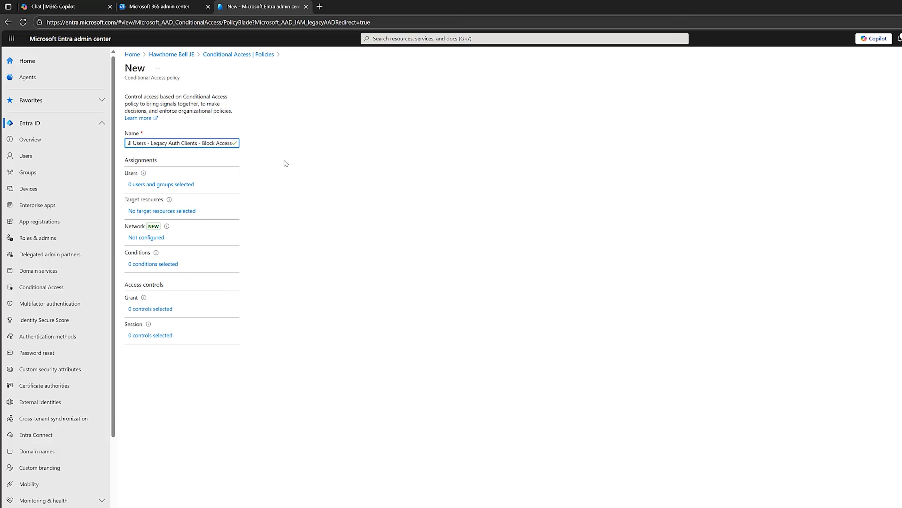
# Assign the legacy authentication policy to all users, excluding the tenant's admin account
pyautogui.doubleClick(183, 184)
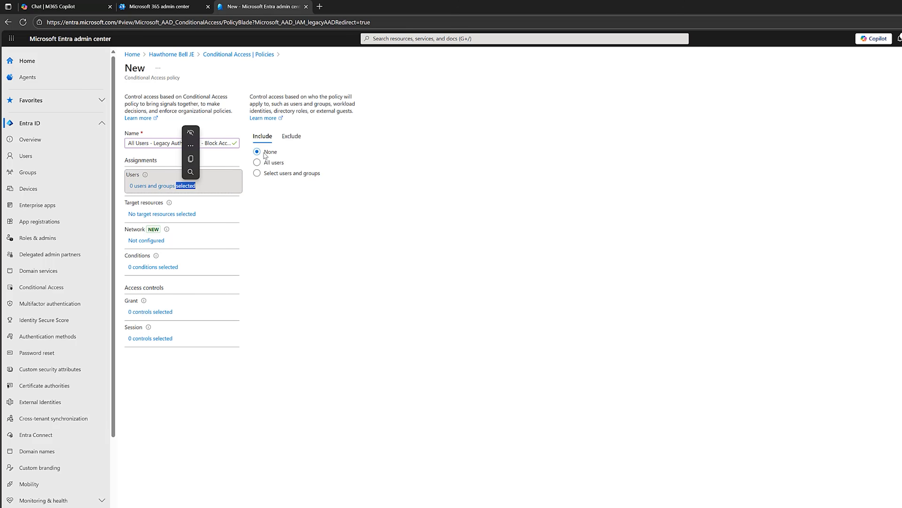
pyautogui.click(271, 162)
pyautogui.click(292, 136)
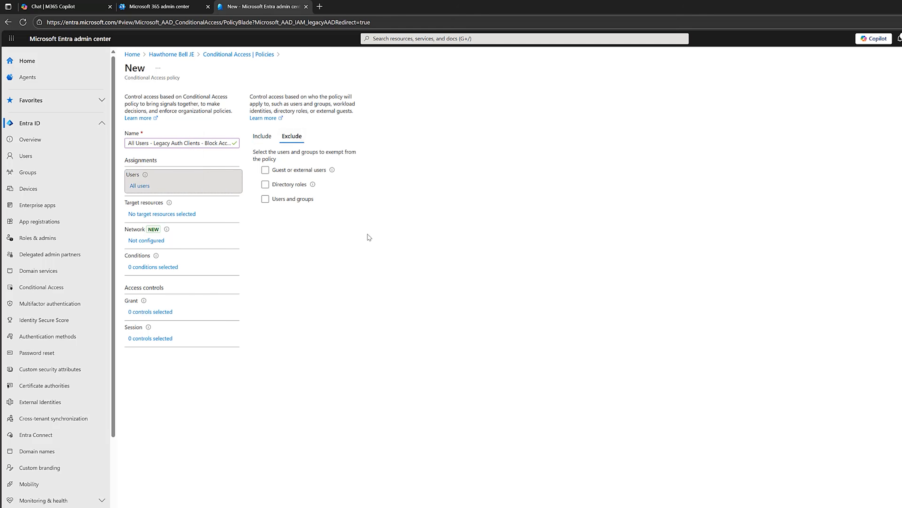
pyautogui.click(265, 199)
pyautogui.click(606, 324)
pyautogui.click(612, 507)
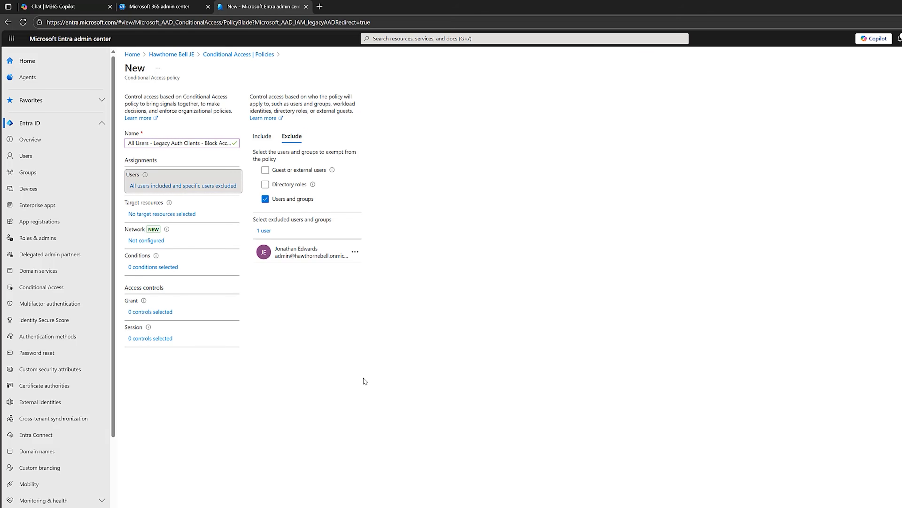
# Configure the Client apps condition to cover only the legacy clients: Exchange ActiveSync clients and Other clients, without Browser or Mobile apps and desktop clients
pyautogui.click(144, 267)
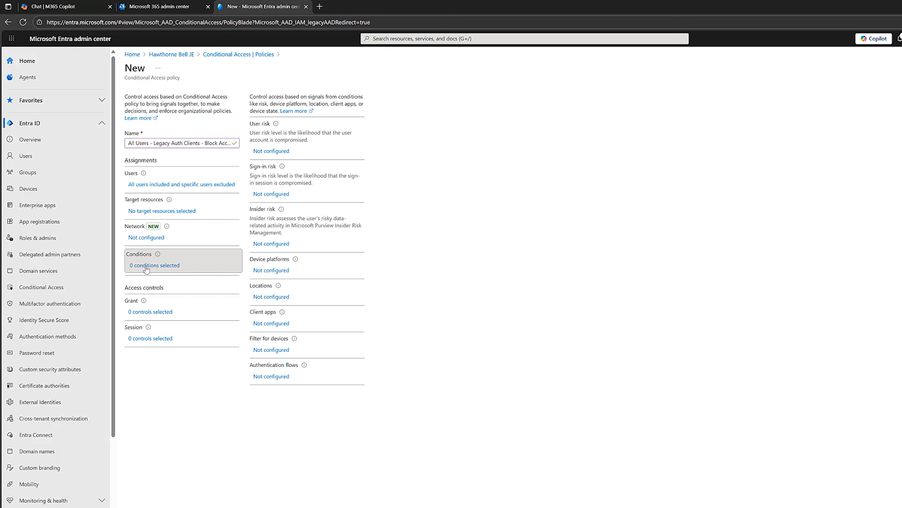
pyautogui.click(267, 323)
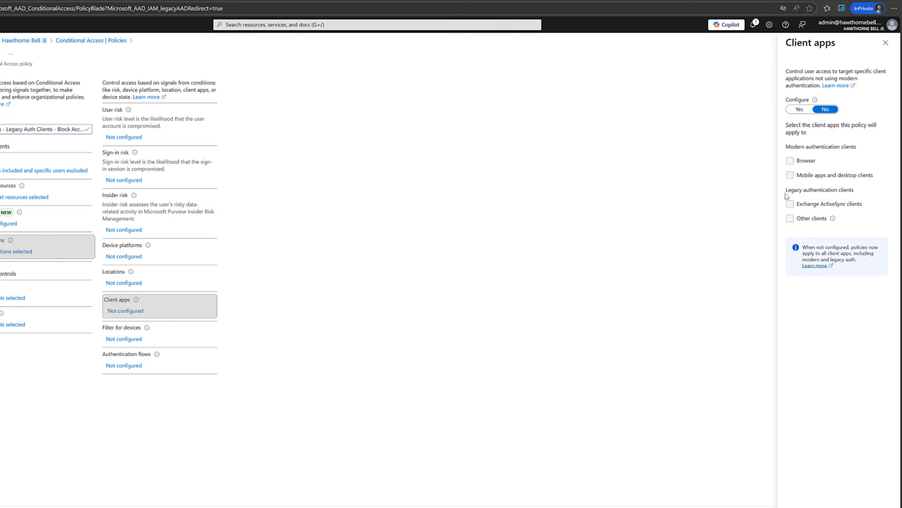
pyautogui.click(800, 109)
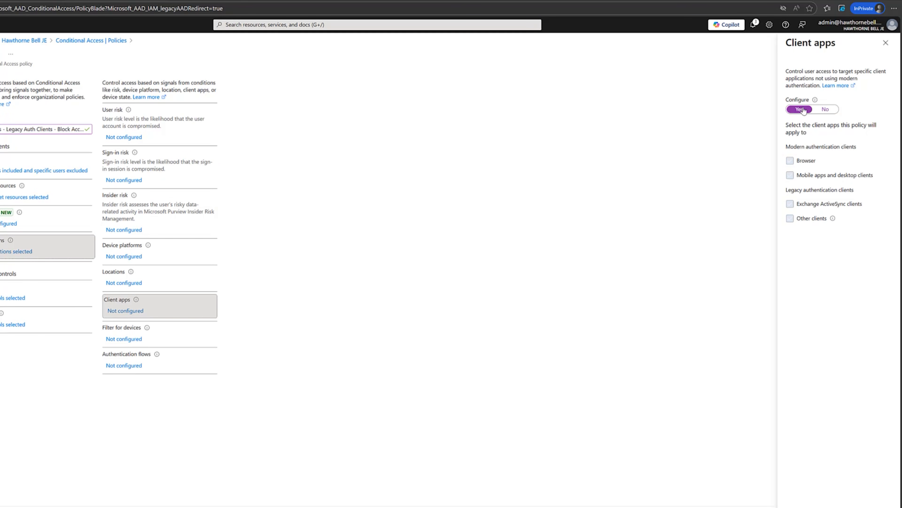
pyautogui.click(790, 161)
pyautogui.click(790, 175)
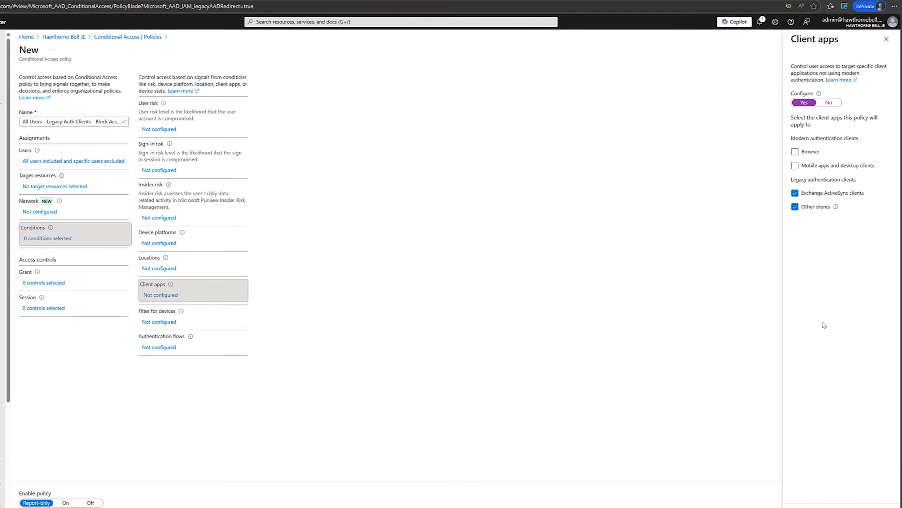
pyautogui.click(809, 503)
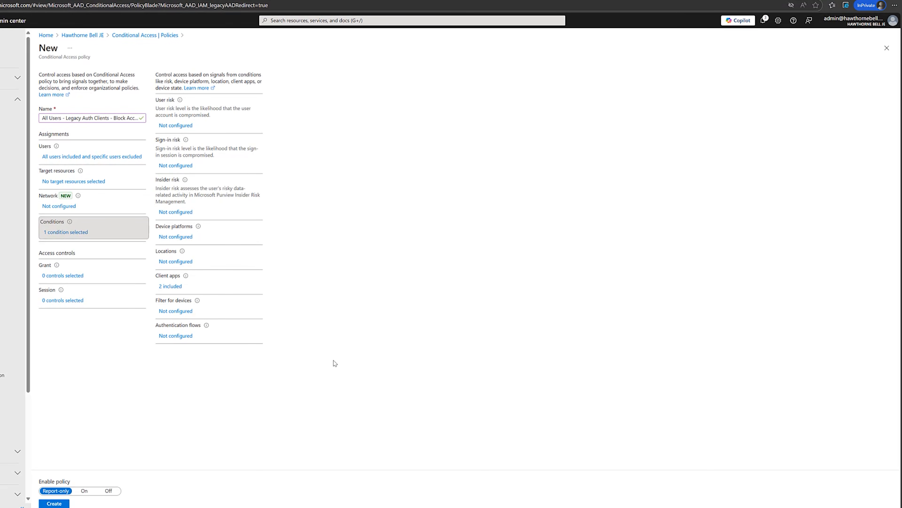
# Set the access control to Block access and create the policy with enforcement set to On
pyautogui.click(71, 277)
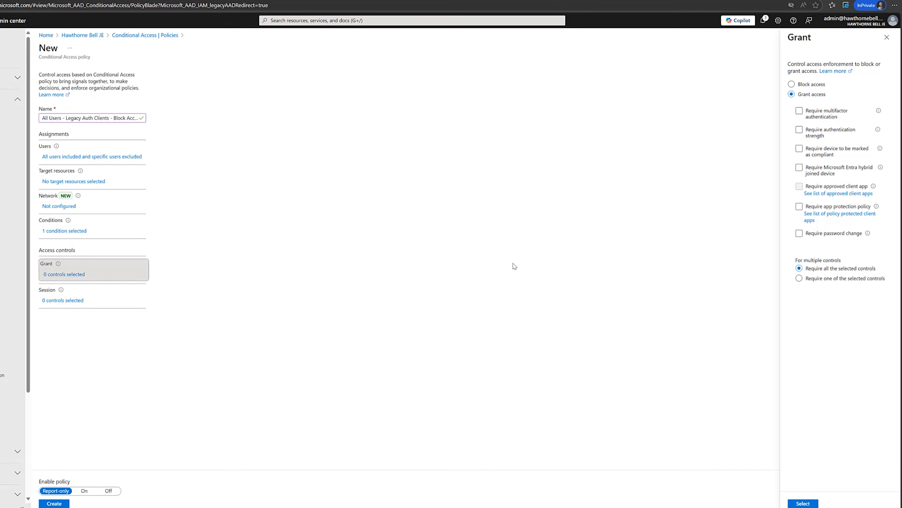
pyautogui.click(799, 86)
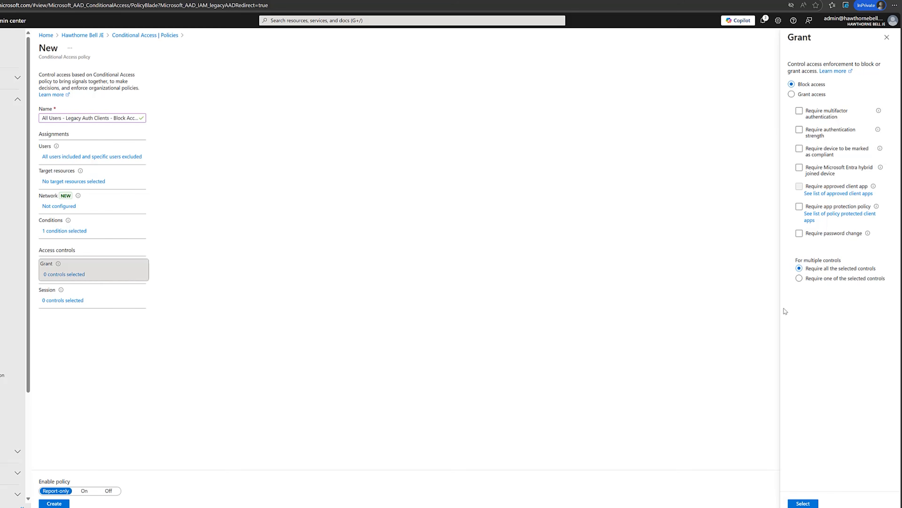
pyautogui.click(803, 504)
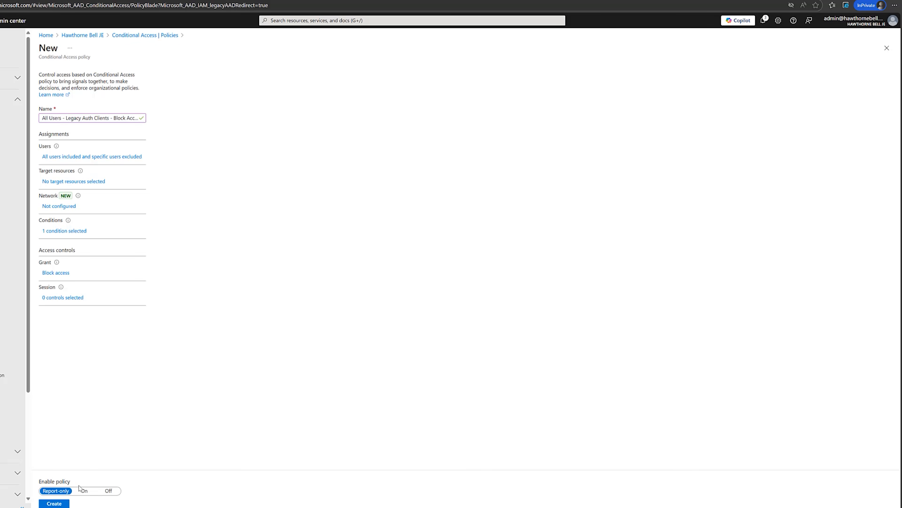
pyautogui.click(84, 491)
pyautogui.click(54, 503)
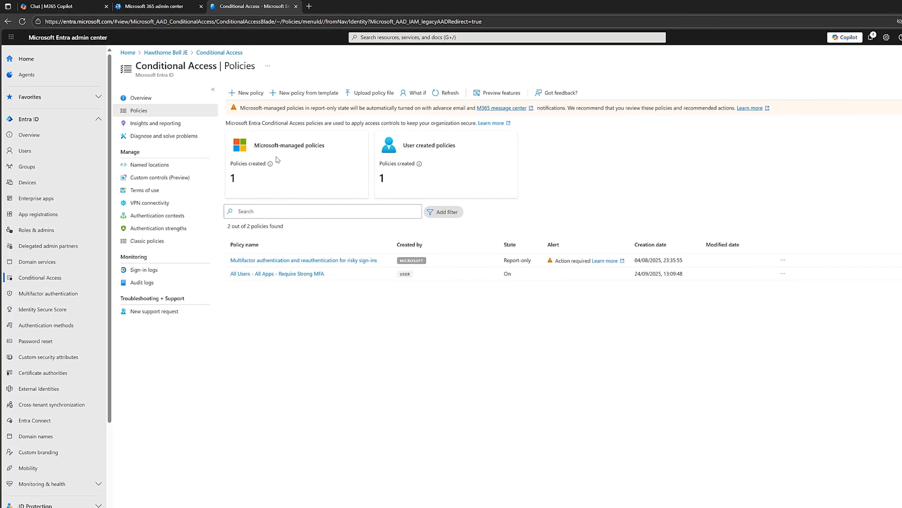
# Start a Conditional Access policy named "All Users - Device Registration - Require MFA" and include only the tenant's admin account as a specific user
pyautogui.click(248, 93)
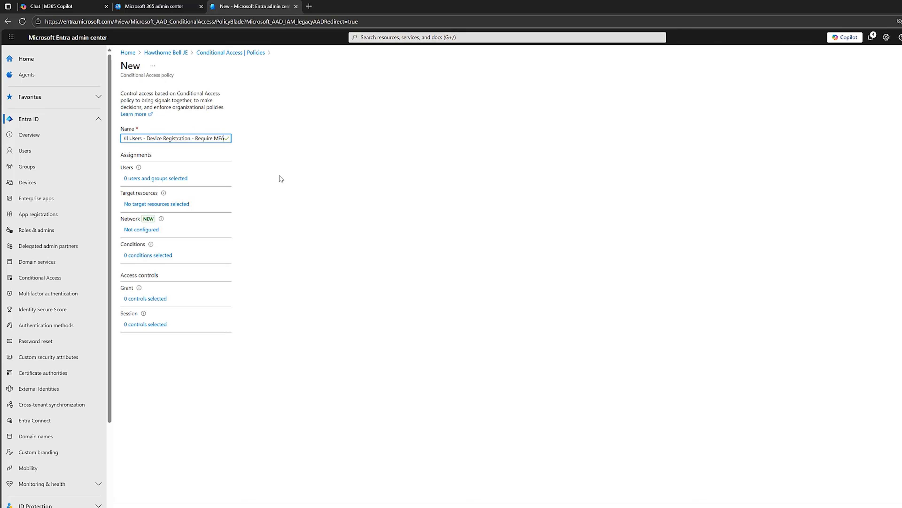
pyautogui.click(165, 179)
pyautogui.click(249, 157)
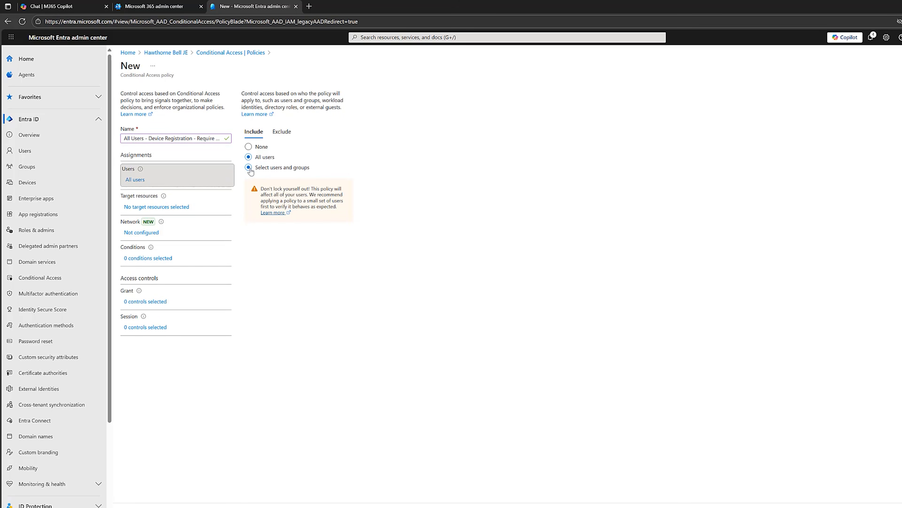
pyautogui.click(249, 167)
pyautogui.click(256, 208)
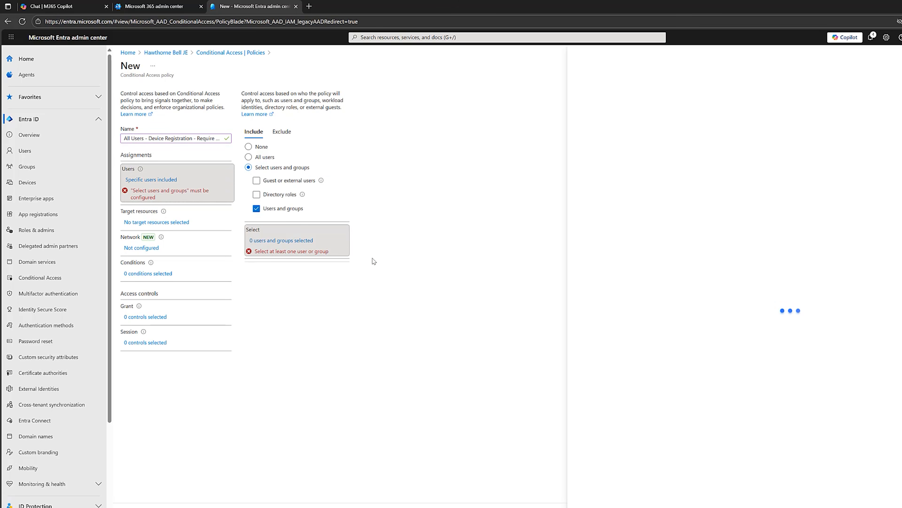
pyautogui.click(585, 313)
pyautogui.click(588, 507)
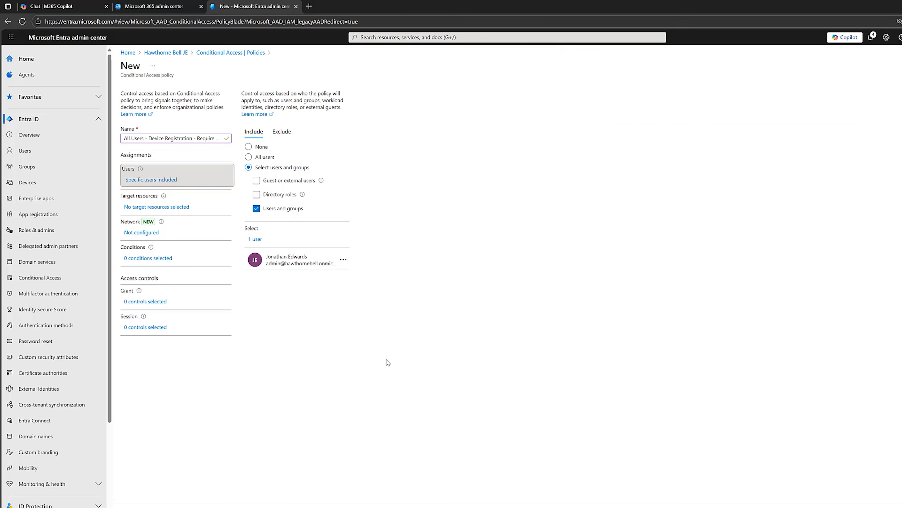
# Target the policy at user actions instead of resources, applying it to Register or join devices
pyautogui.click(180, 209)
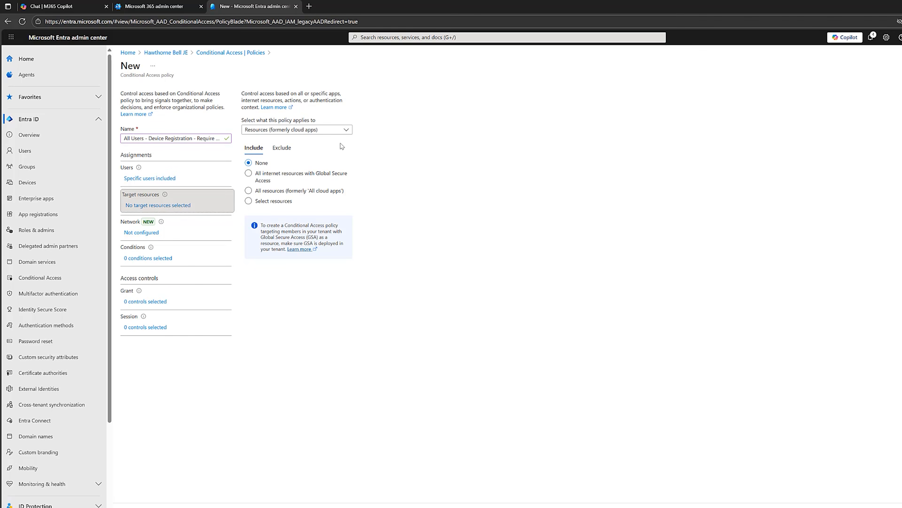
pyautogui.click(345, 132)
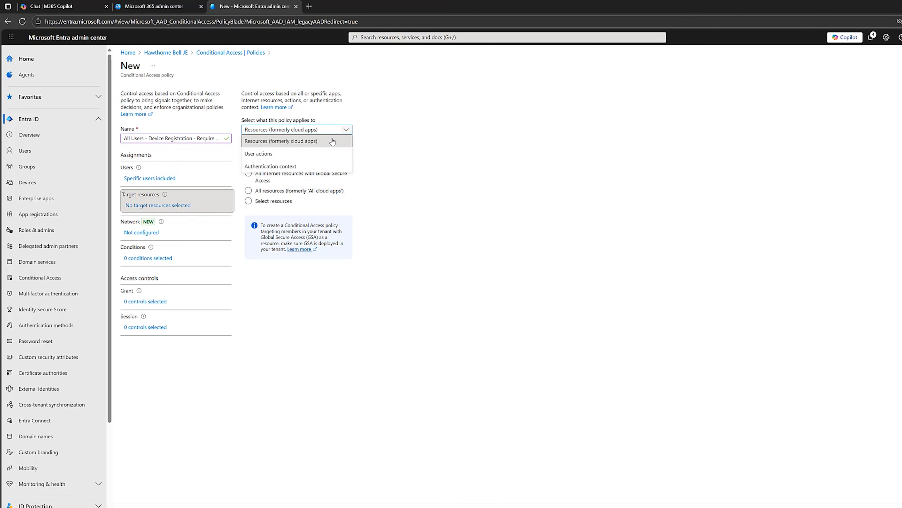
pyautogui.click(263, 153)
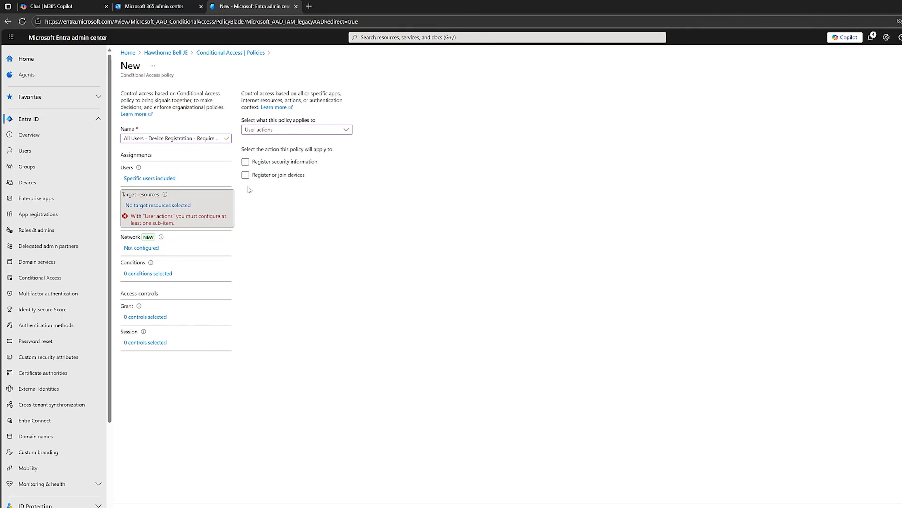
pyautogui.click(245, 175)
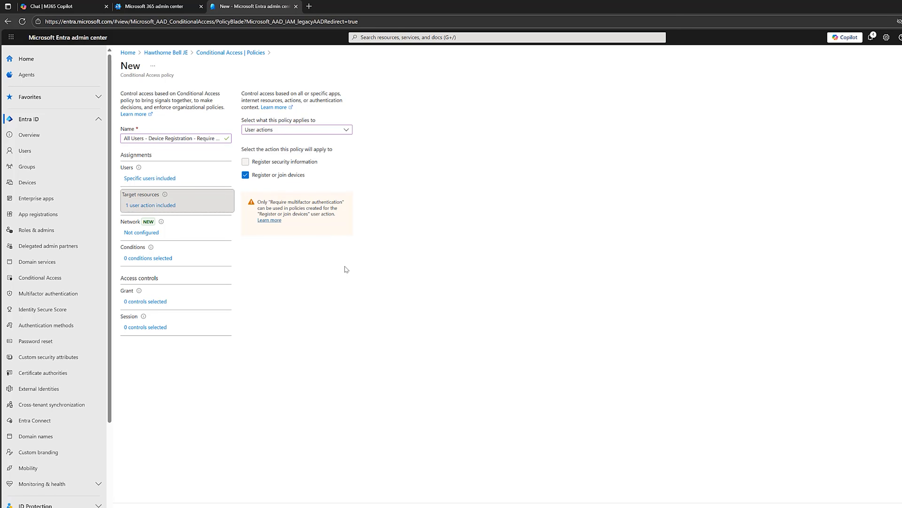
# Grant access with the required authentication strength Modern MFA instead of plain multifactor authentication
pyautogui.click(143, 302)
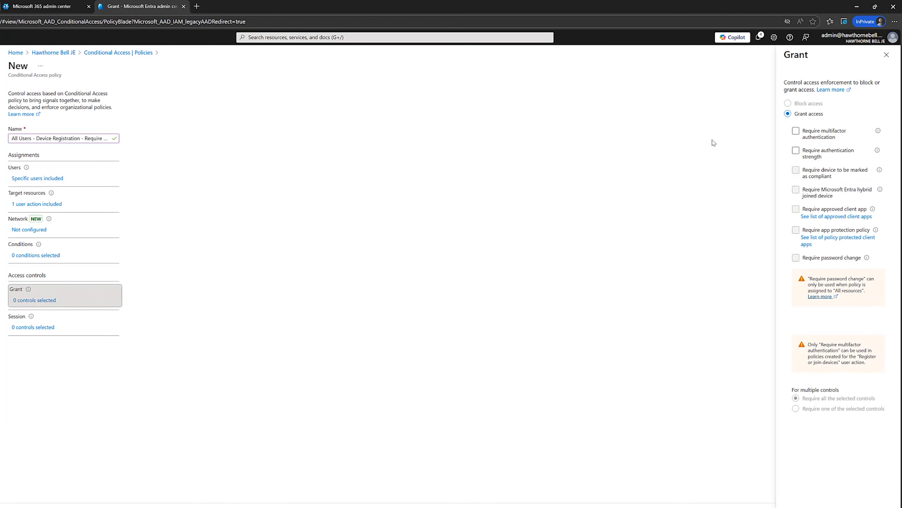
pyautogui.click(831, 138)
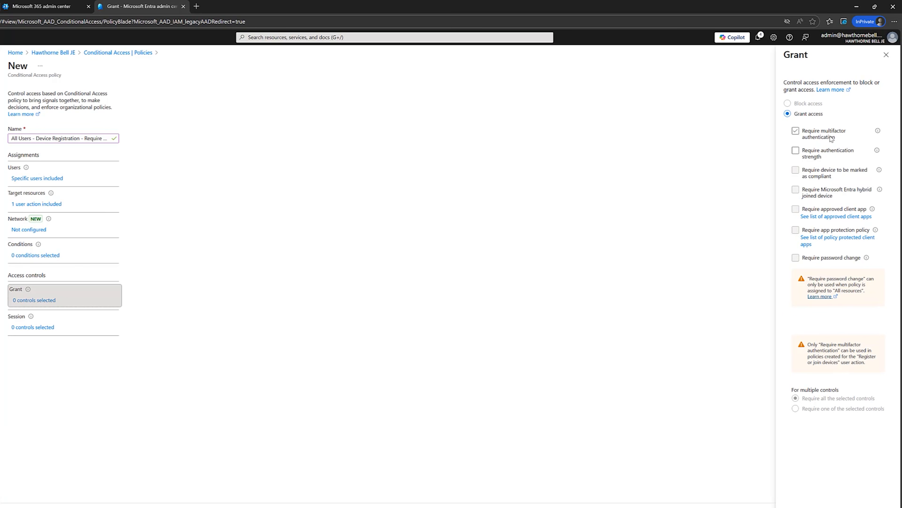
pyautogui.click(795, 151)
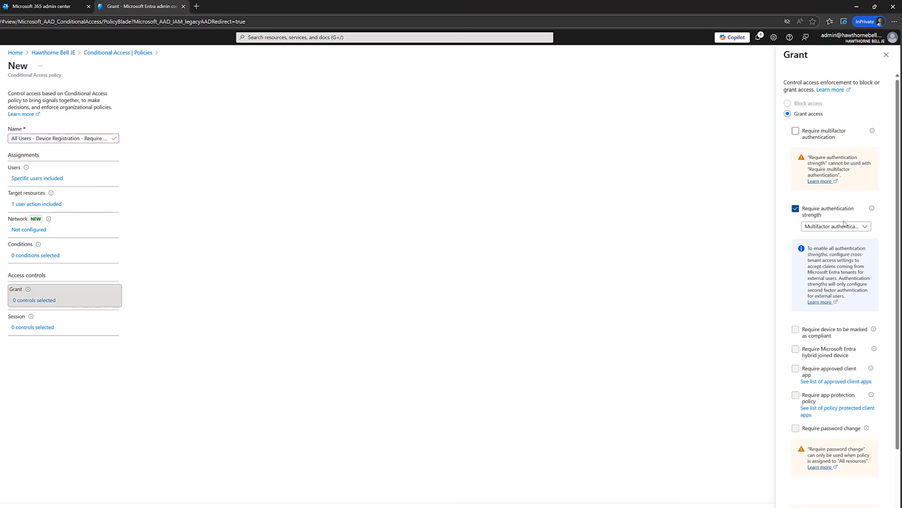
pyautogui.click(856, 227)
pyautogui.click(828, 392)
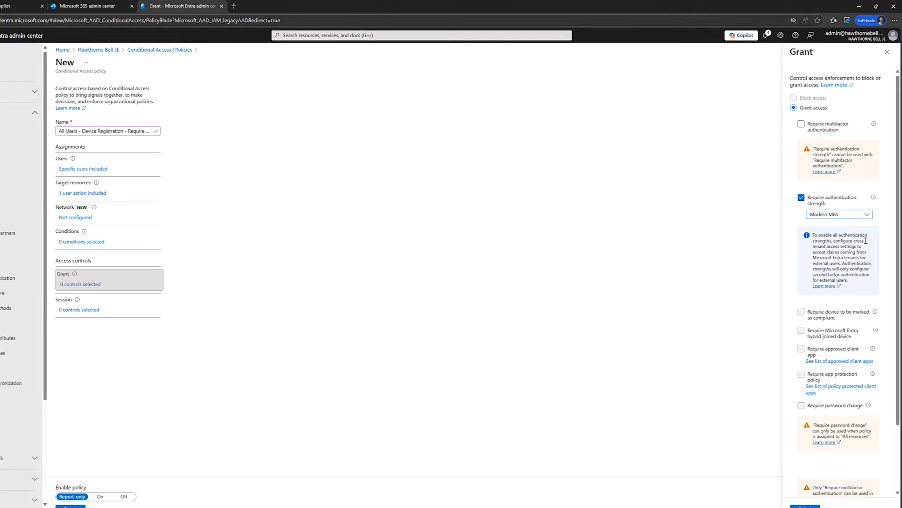
pyautogui.click(805, 505)
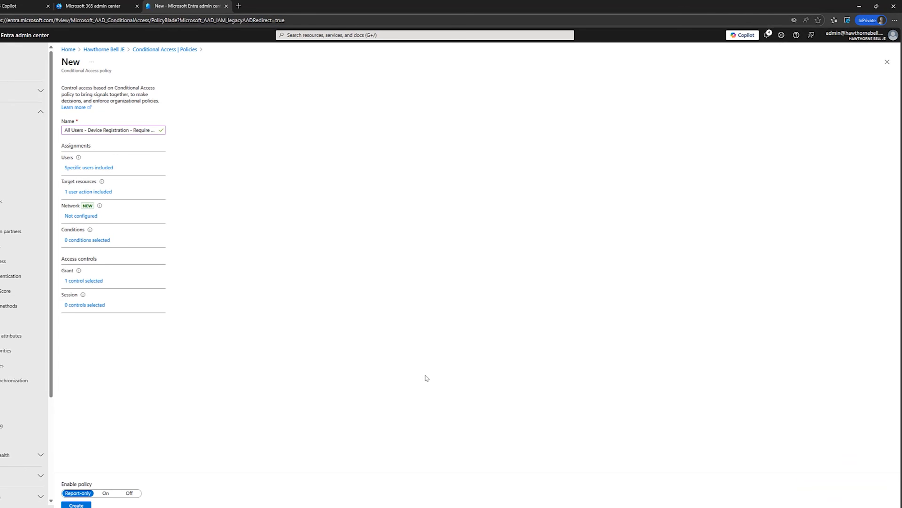
# Create the device registration policy with enforcement set to On, and refresh the policy list
pyautogui.click(106, 493)
pyautogui.click(76, 505)
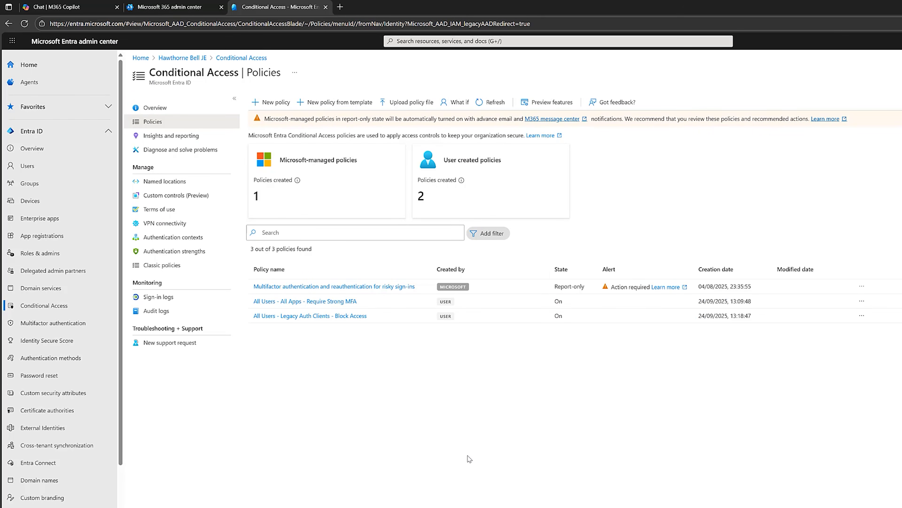
pyautogui.click(491, 102)
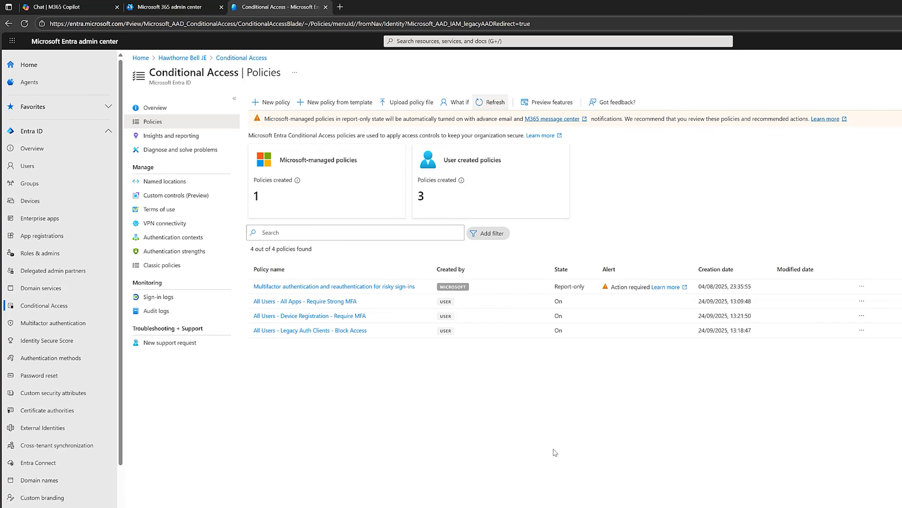
# Start a new Conditional Access policy named "All Users - Device Code Flow - Block Access"
pyautogui.click(272, 102)
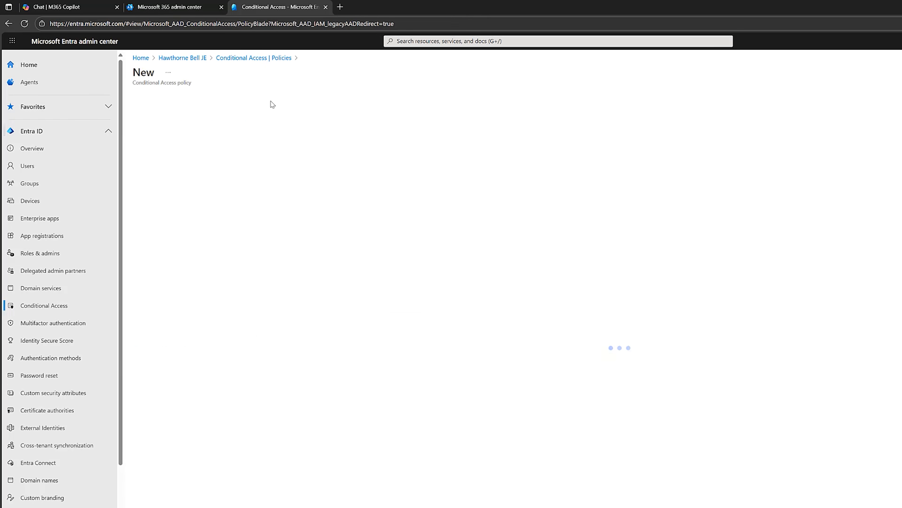
pyautogui.click(196, 149)
pyautogui.write('All Users - Device Code Flow - Block Access')
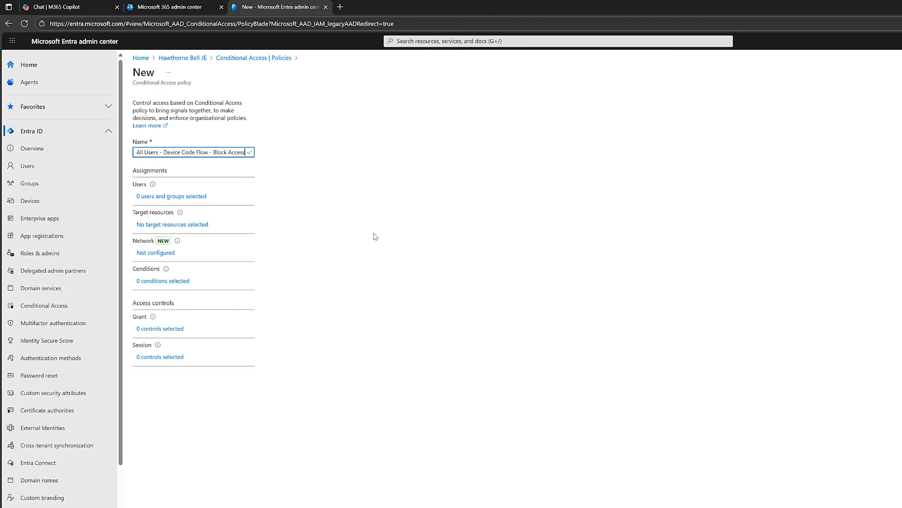
# Apply the device code flow policy to all users except the tenant's admin account, and target all resources (formerly 'All cloud apps')
pyautogui.click(186, 198)
pyautogui.click(274, 172)
pyautogui.click(310, 145)
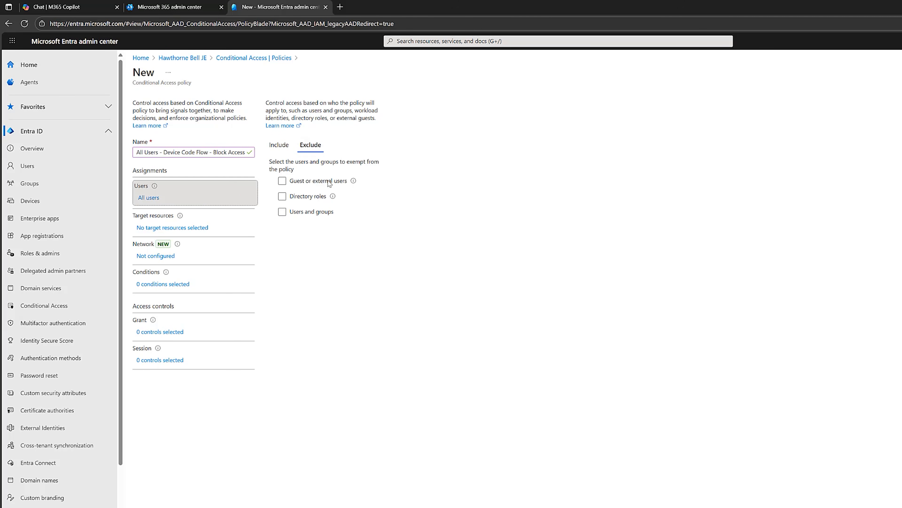
pyautogui.click(282, 212)
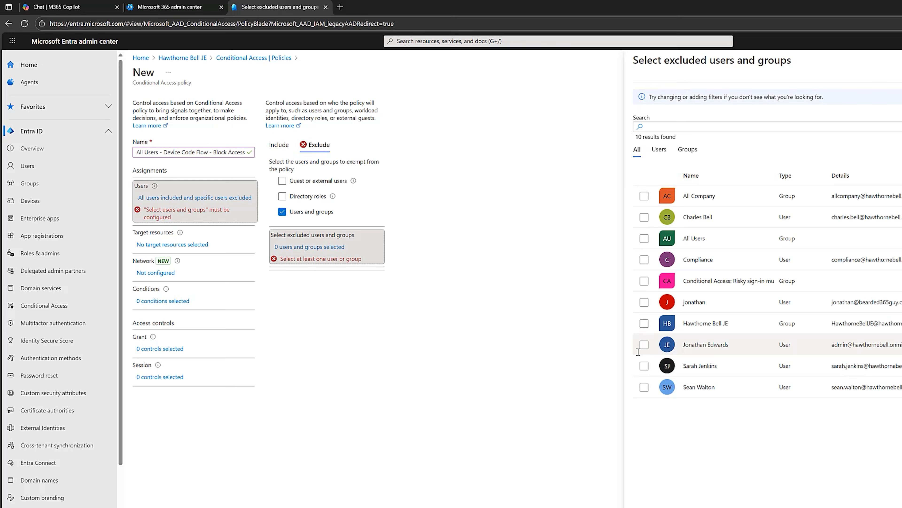
pyautogui.click(644, 344)
pyautogui.click(649, 504)
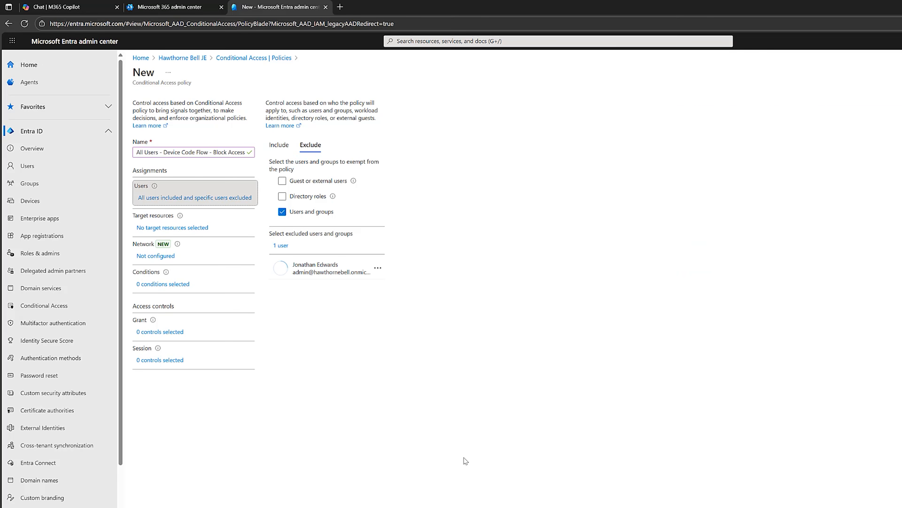
pyautogui.click(204, 228)
pyautogui.click(273, 210)
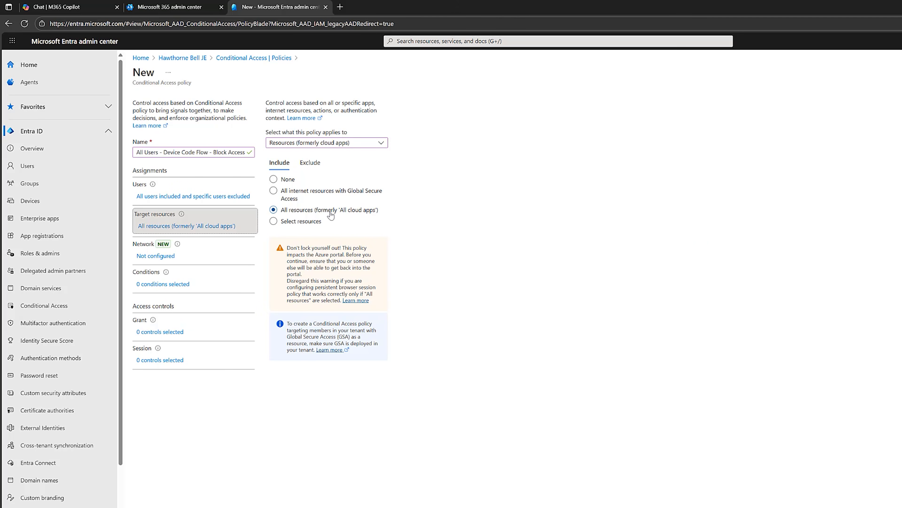
# Add an authentication flows condition to the policy that applies to the Device code flow transfer method
pyautogui.click(160, 284)
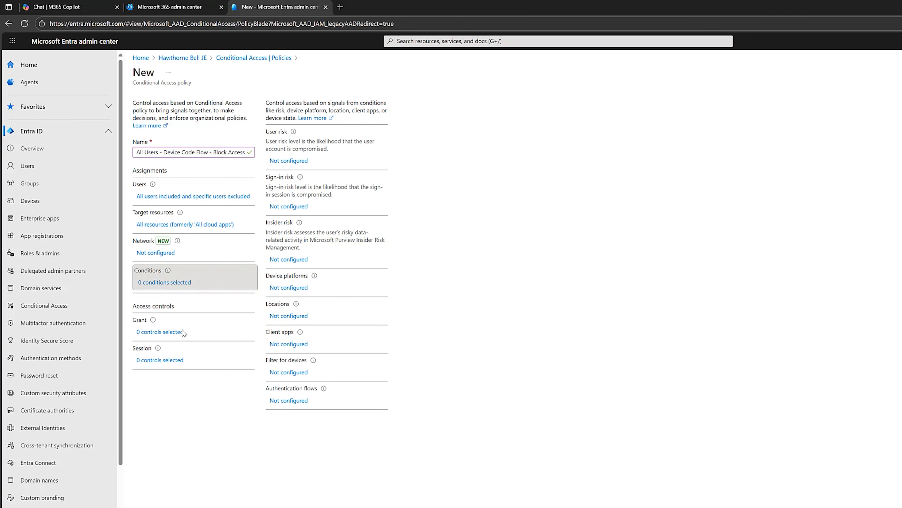
pyautogui.click(298, 401)
pyautogui.click(881, 127)
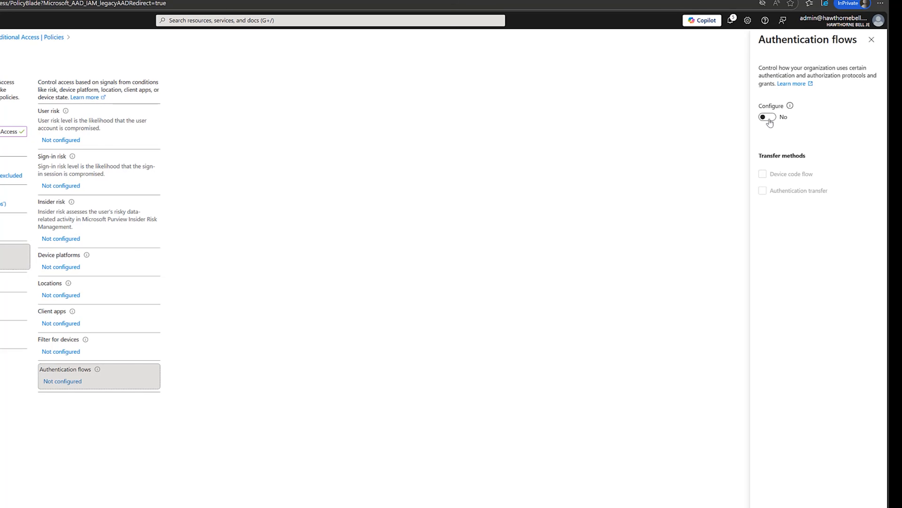
pyautogui.click(763, 174)
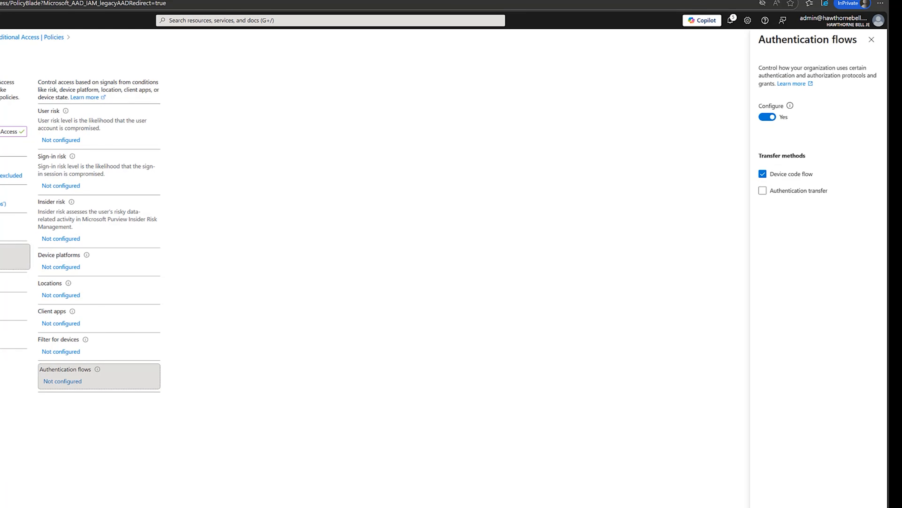
pyautogui.click(774, 506)
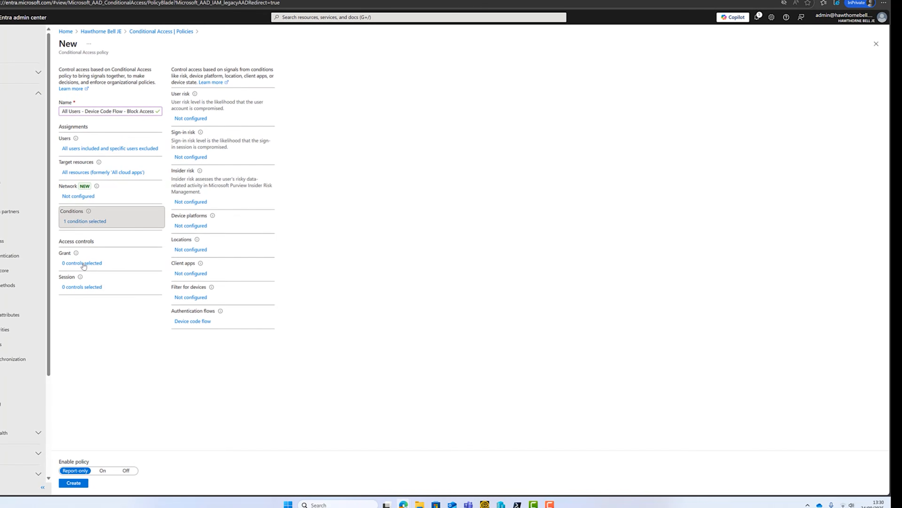
# Set the device code flow policy's grant control to Block access
pyautogui.click(83, 263)
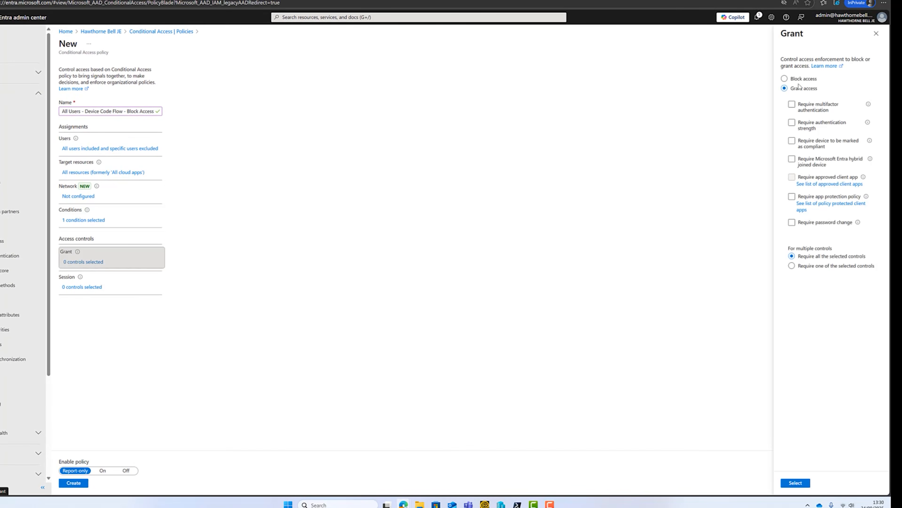
pyautogui.click(786, 79)
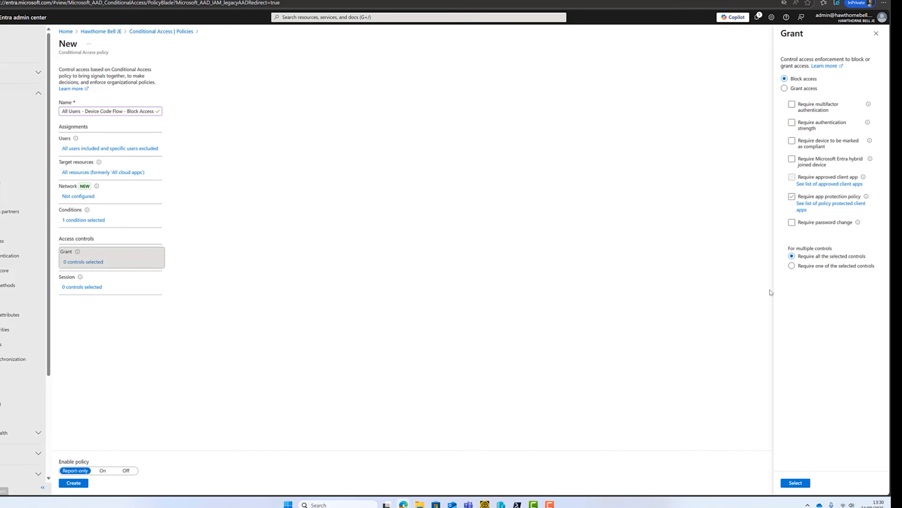
pyautogui.click(801, 484)
# Create the device code flow policy with enforcement set to On, and refresh the policy list
pyautogui.click(102, 470)
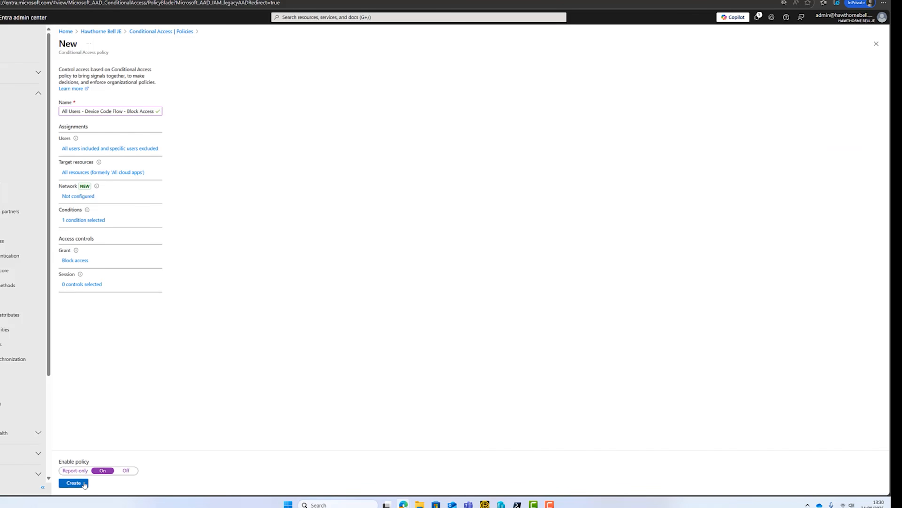
pyautogui.click(74, 482)
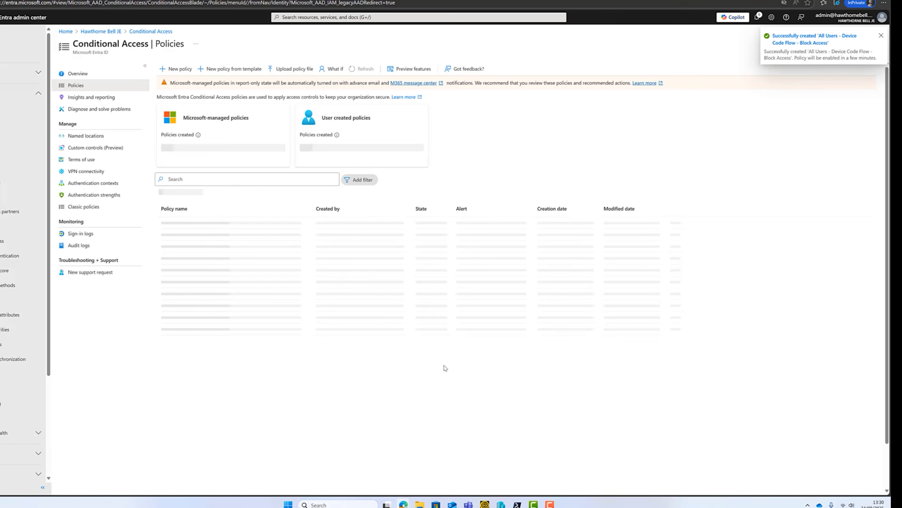
pyautogui.click(368, 71)
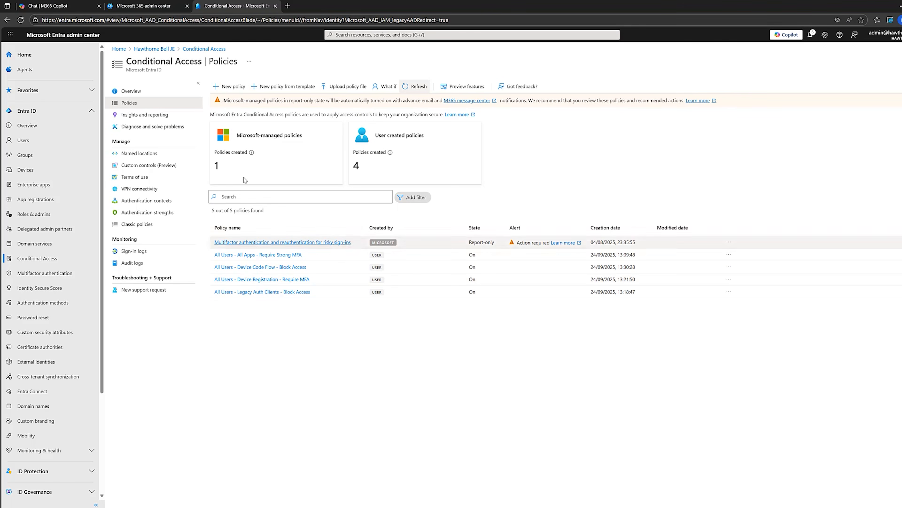
# Start a new Conditional Access policy named "All Users - All Apps - High Sign-in Risk - Block Access"
pyautogui.click(231, 87)
pyautogui.click(165, 129)
pyautogui.hotkey('ctrl', 'v')
pyautogui.moveTo(195, 129); pyautogui.dragTo(315, 181)
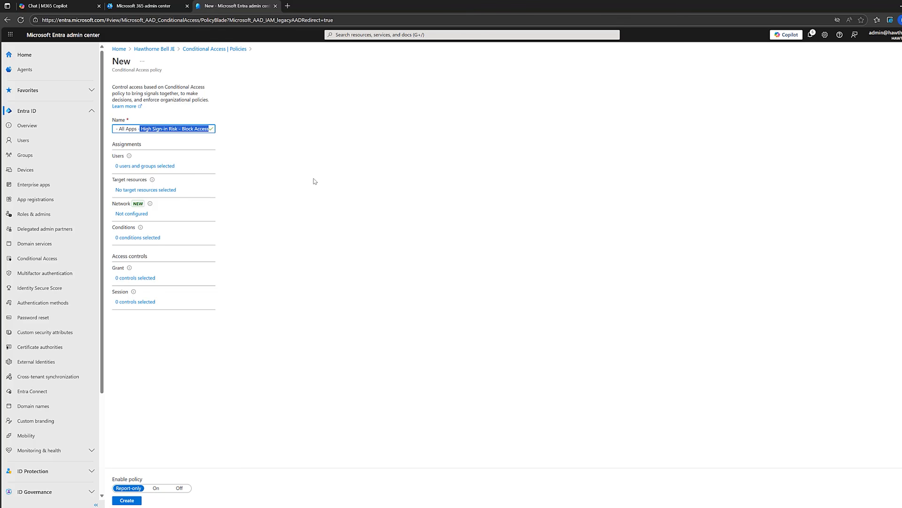
# Apply the sign-in risk policy to all users except the tenant's admin account, and target all resources (formerly 'All cloud apps')
pyautogui.click(156, 167)
pyautogui.click(231, 146)
pyautogui.click(263, 122)
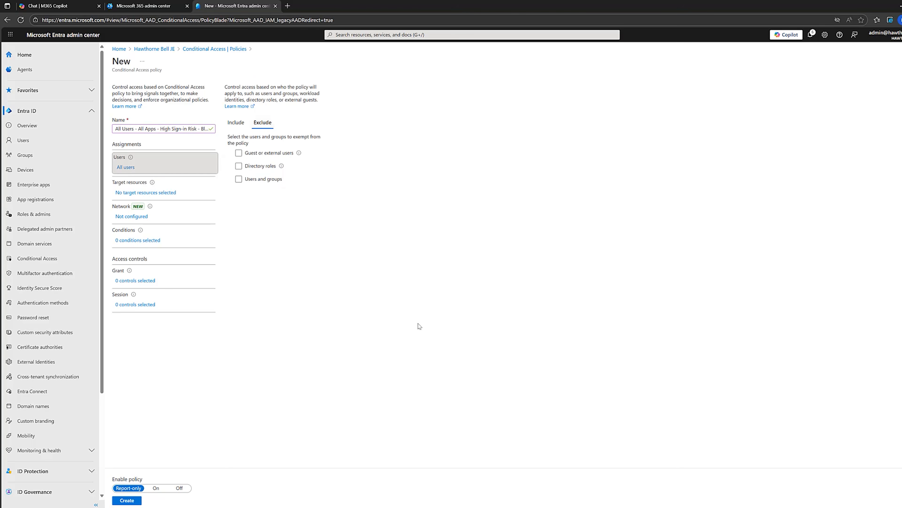
pyautogui.click(238, 179)
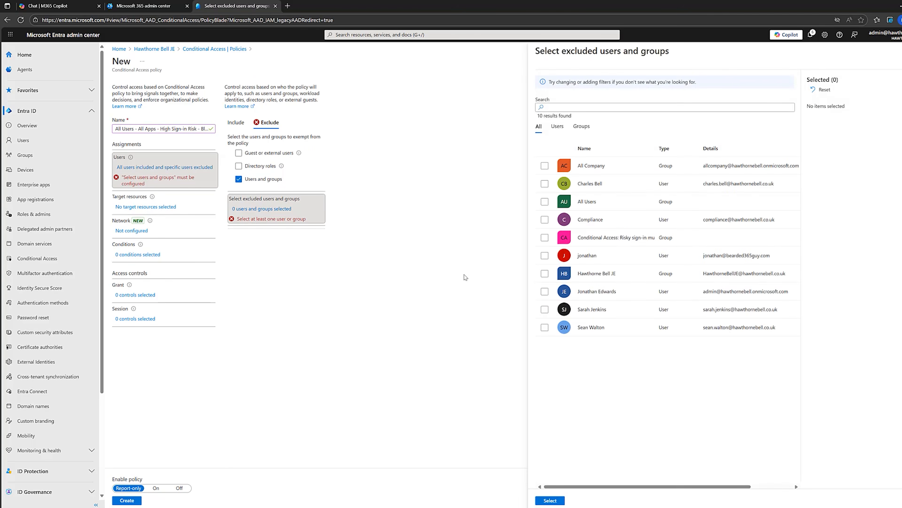
pyautogui.click(545, 291)
pyautogui.click(551, 501)
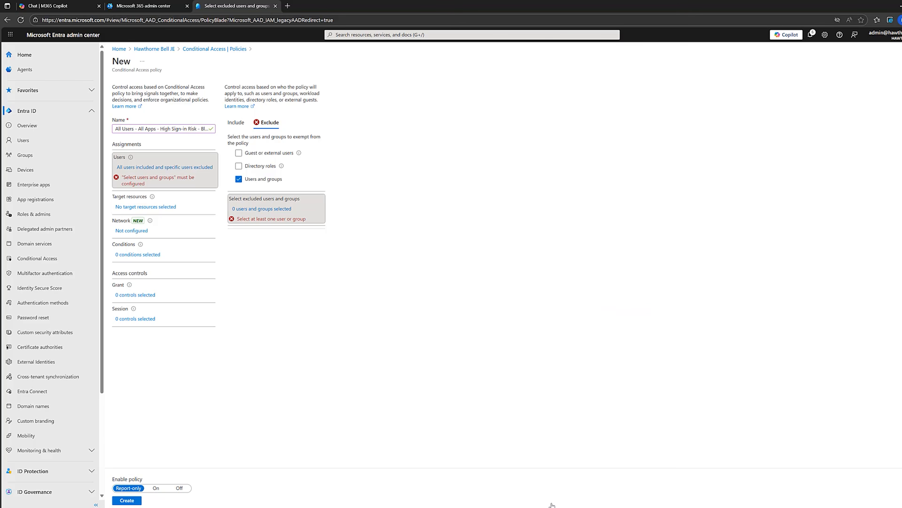
pyautogui.click(154, 192)
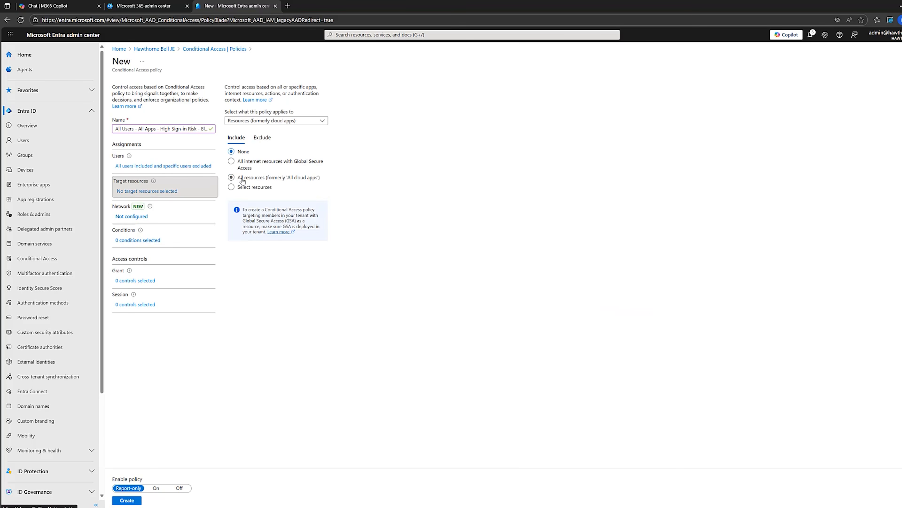
pyautogui.click(243, 178)
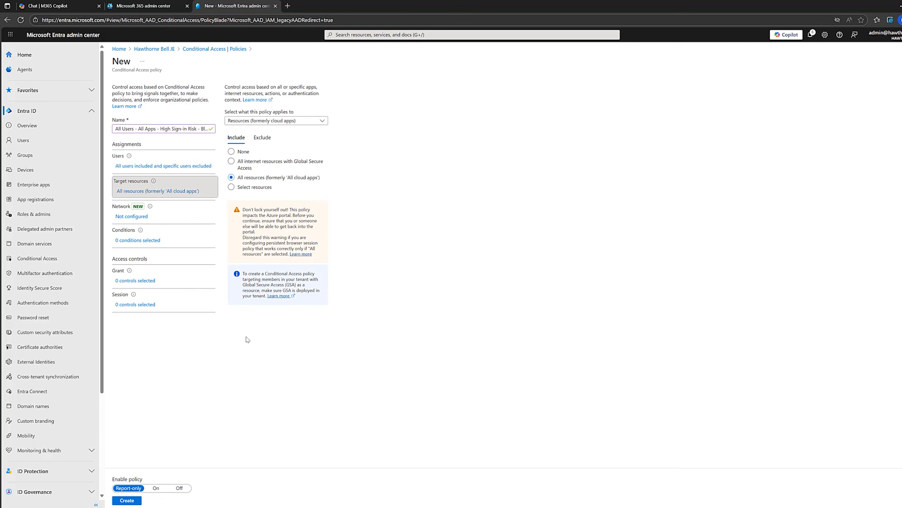
# Add a sign-in risk condition to the policy that applies to the High risk level only
pyautogui.click(145, 240)
pyautogui.click(243, 174)
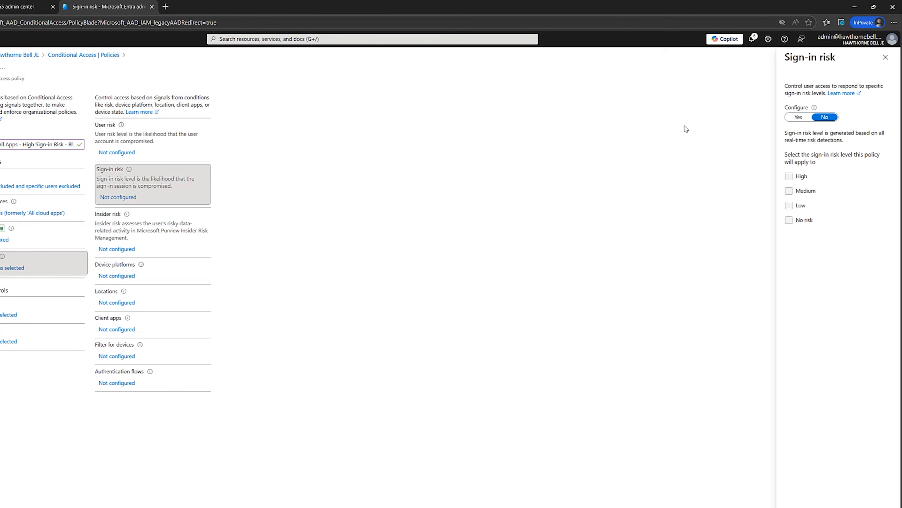
pyautogui.click(821, 113)
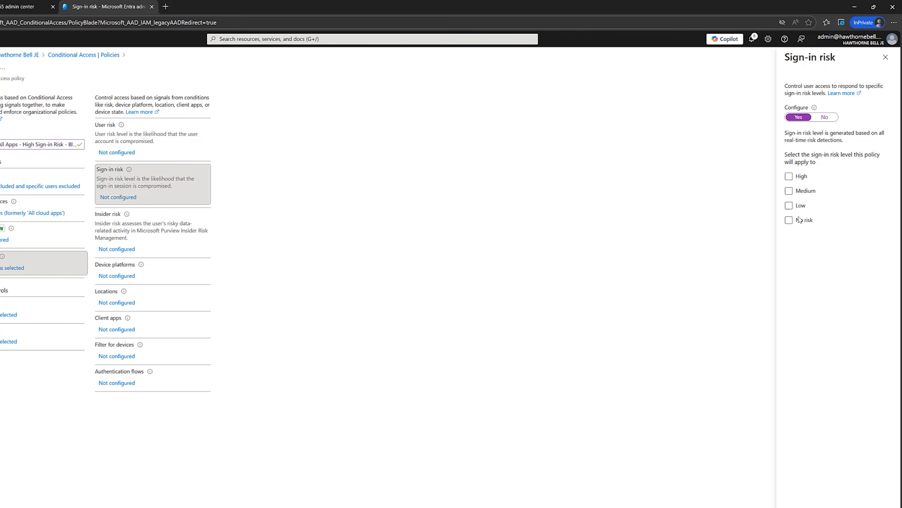
pyautogui.click(789, 176)
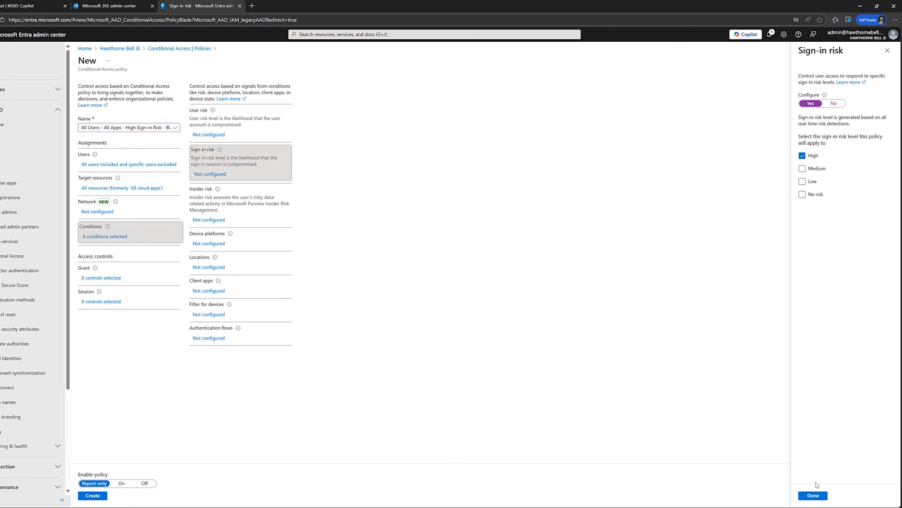
pyautogui.click(813, 495)
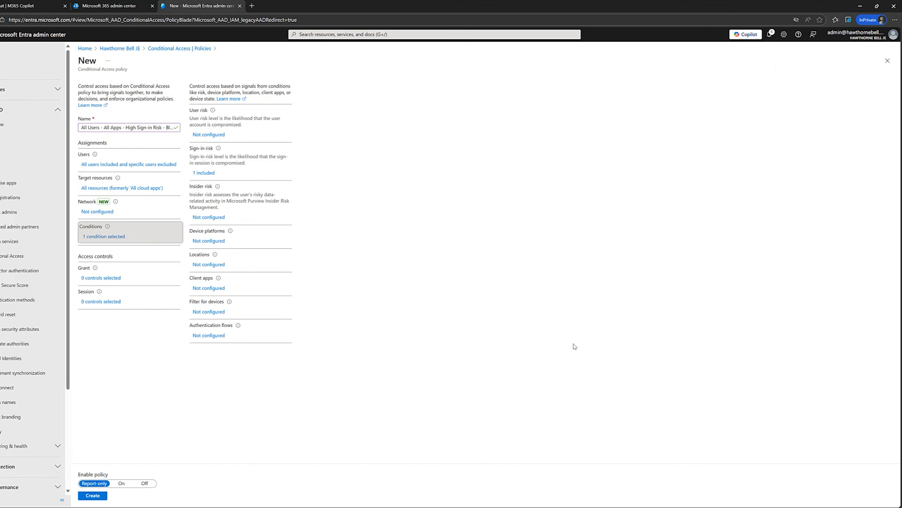
# Set the high sign-in risk policy's grant control to Block access
pyautogui.click(90, 277)
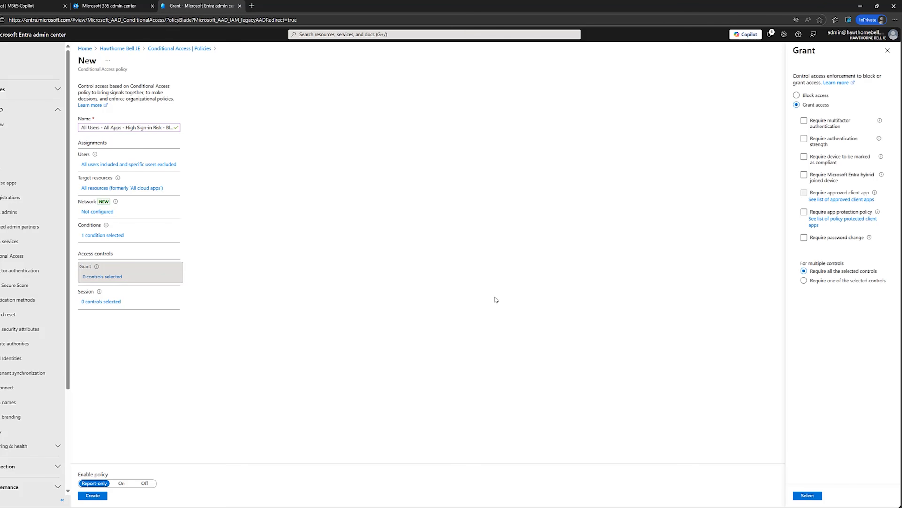
pyautogui.click(797, 95)
pyautogui.click(808, 495)
# Create the high sign-in risk policy with enforcement set to On, and refresh the policy list
pyautogui.click(121, 483)
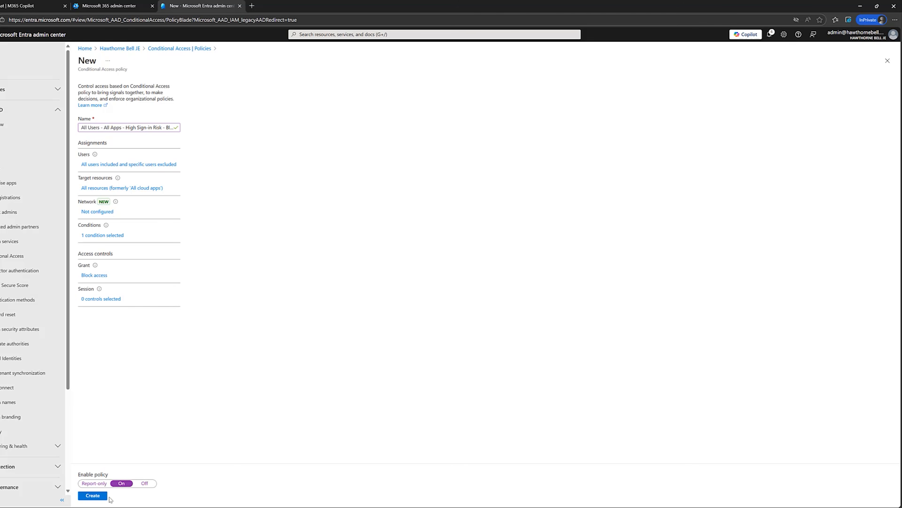
pyautogui.click(94, 499)
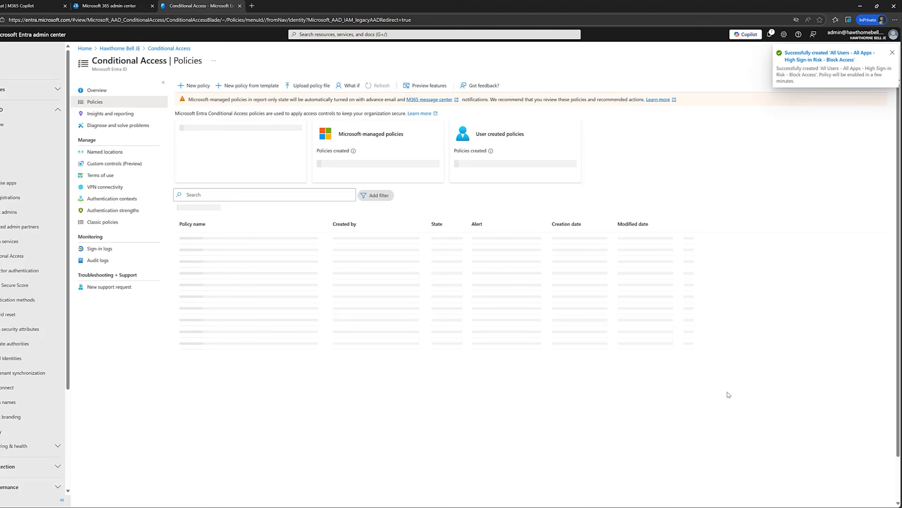
pyautogui.click(378, 86)
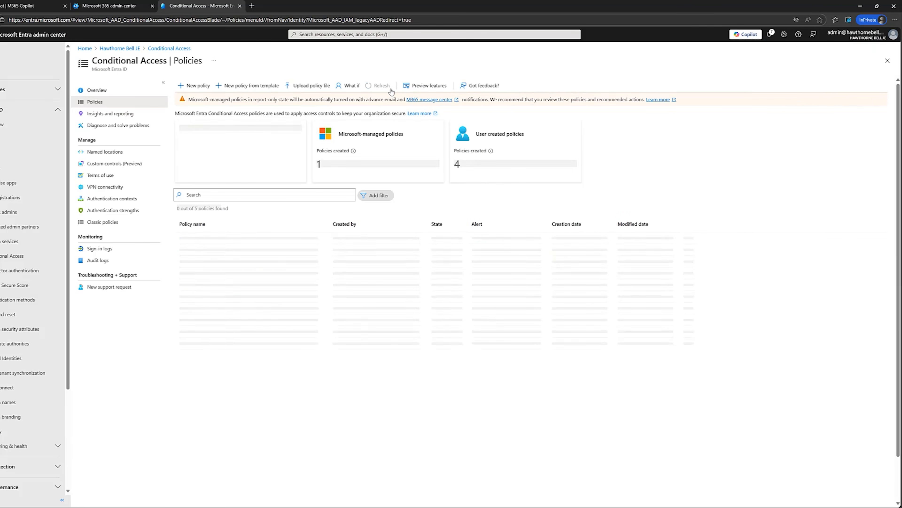
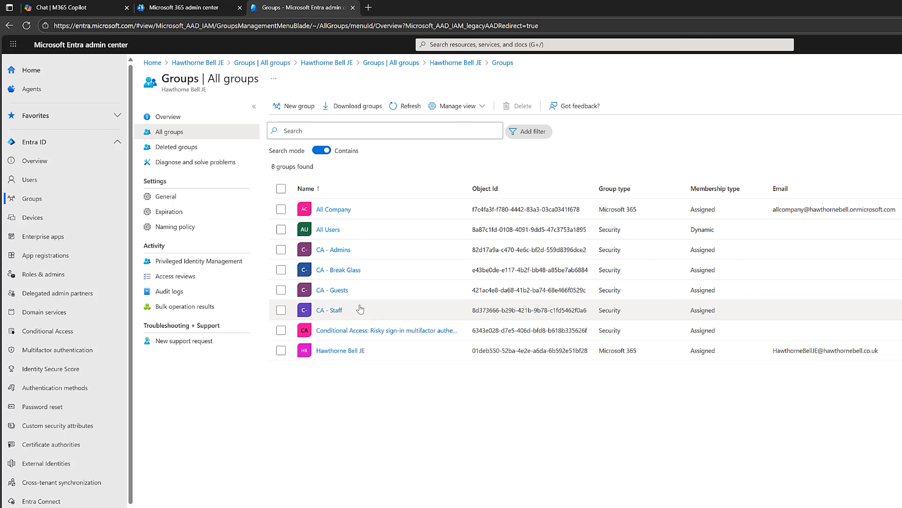
# Return to the Conditional Access policies and start a new one named "CA-Admins - All Apps - Require Phish Resistant MFA"
pyautogui.click(281, 310)
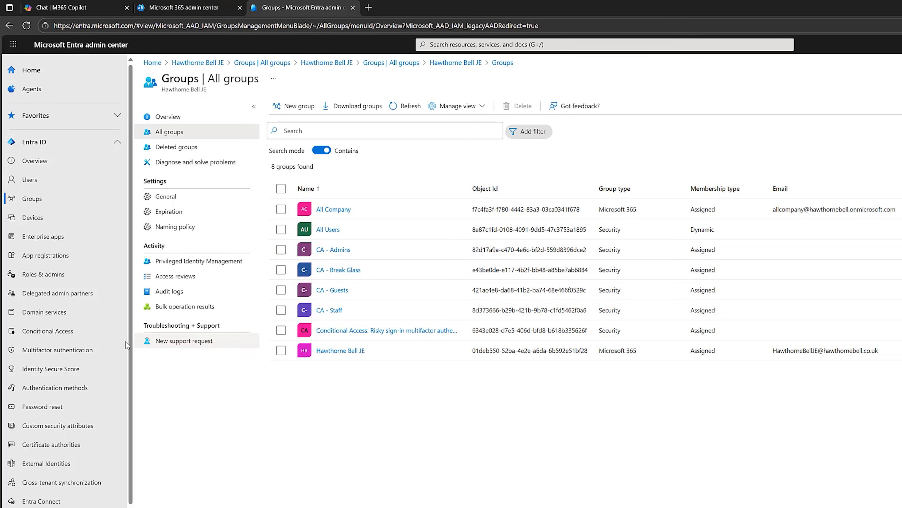
pyautogui.click(59, 333)
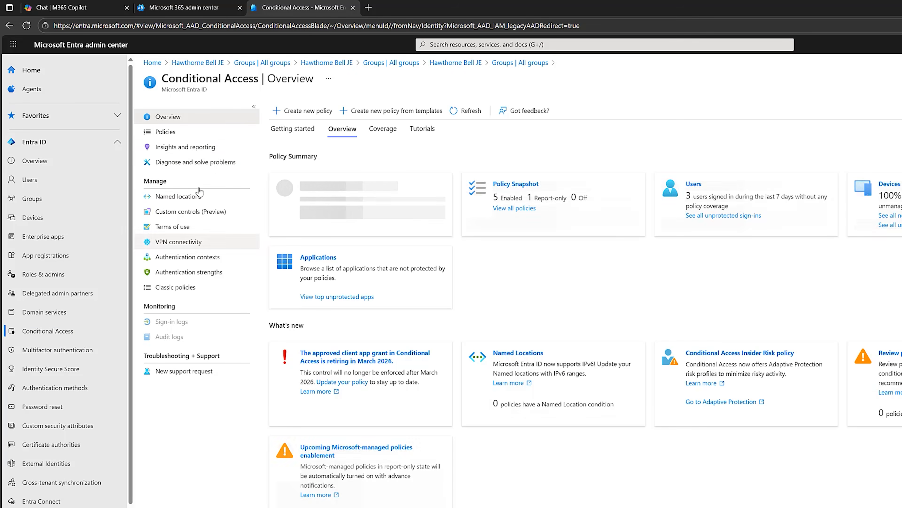
pyautogui.click(186, 132)
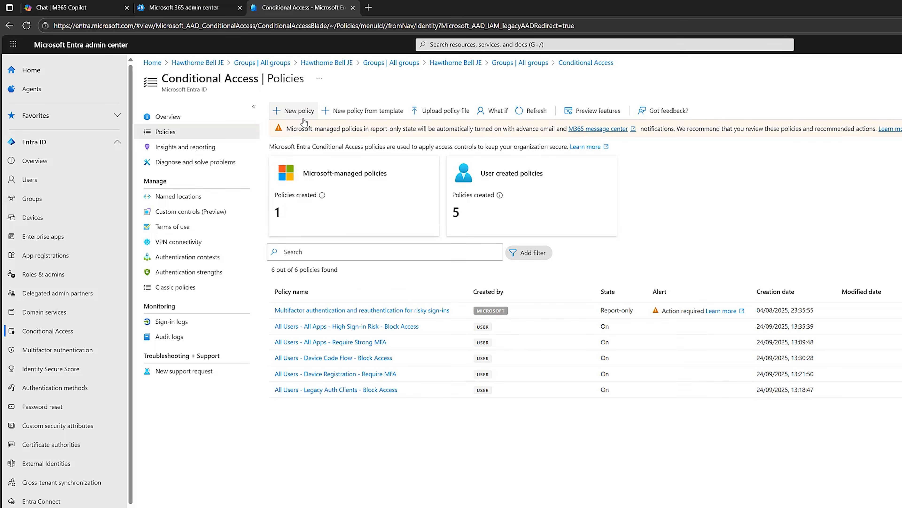
pyautogui.click(299, 111)
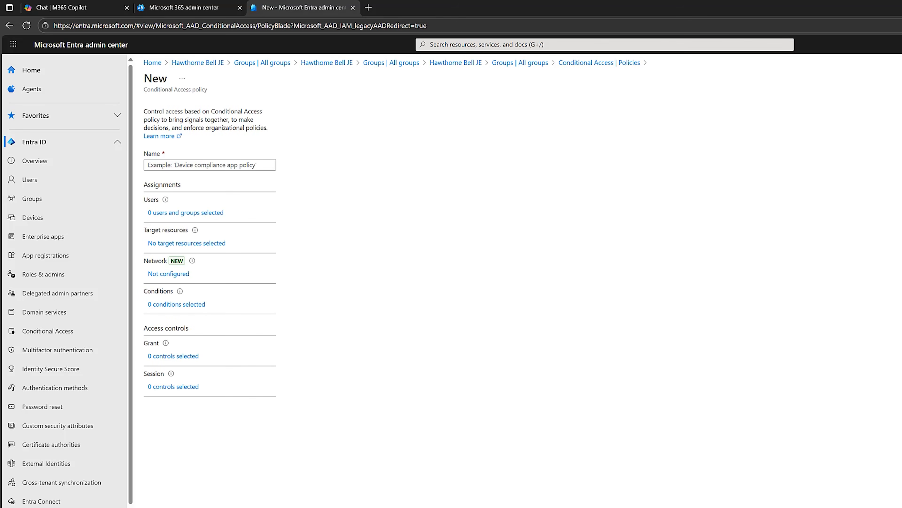
pyautogui.click(220, 165)
pyautogui.write('Admins - All Apps - Require Phish Resistant MFA')
pyautogui.moveTo(250, 165); pyautogui.dragTo(137, 167)
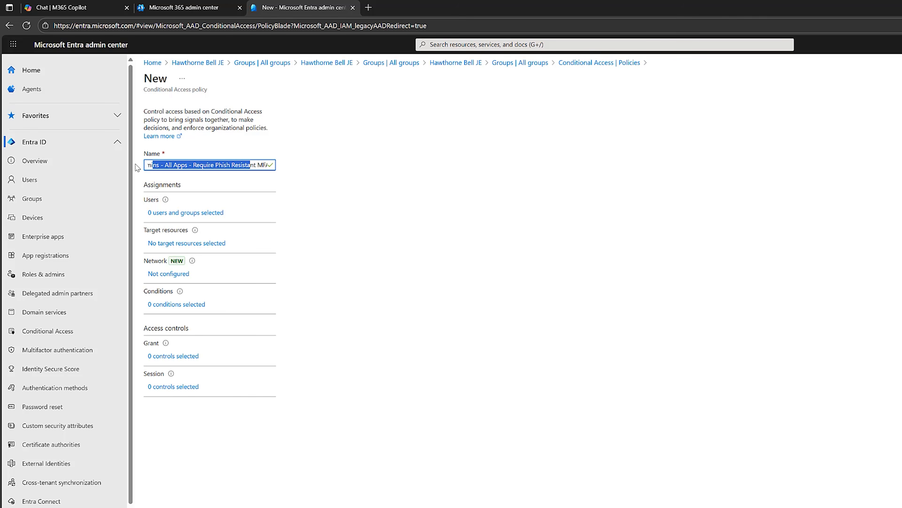
pyautogui.click(183, 165)
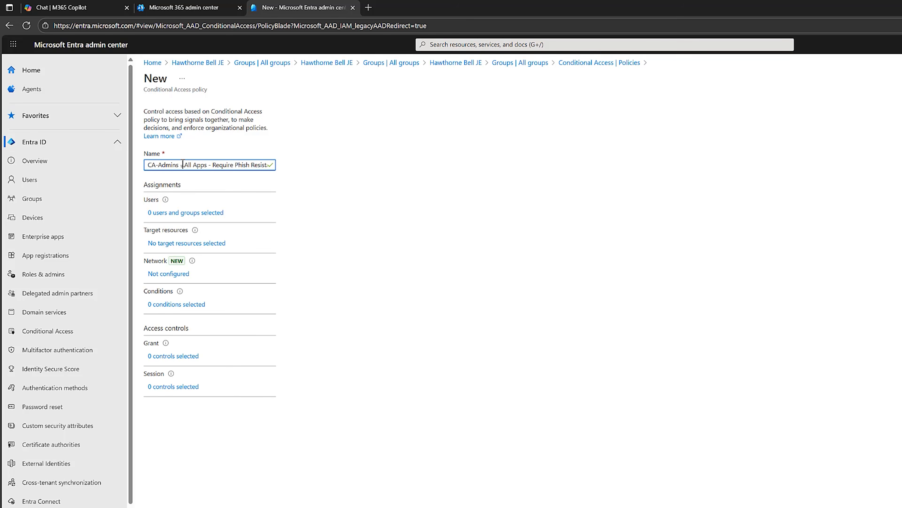
pyautogui.moveTo(213, 165); pyautogui.dragTo(288, 176)
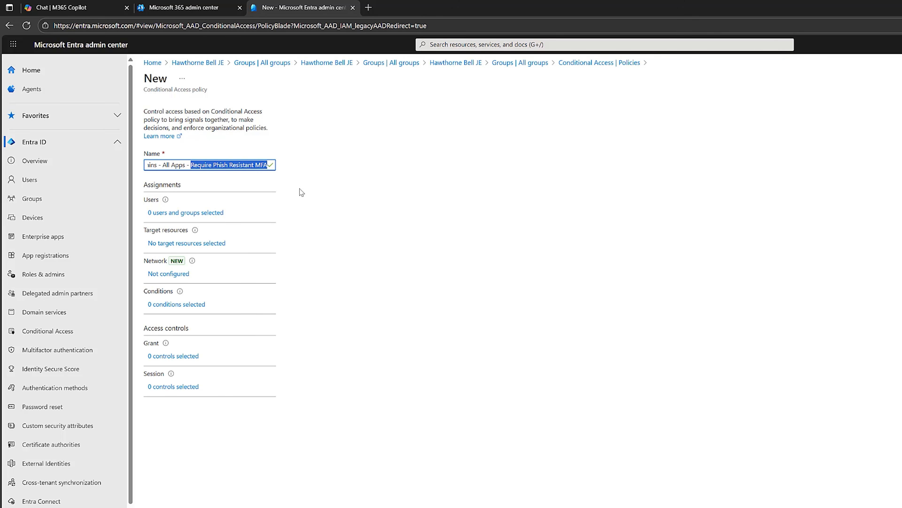
pyautogui.click(330, 204)
# Include only the CA - Admins group in the phish-resistant MFA policy's user assignment
pyautogui.click(206, 214)
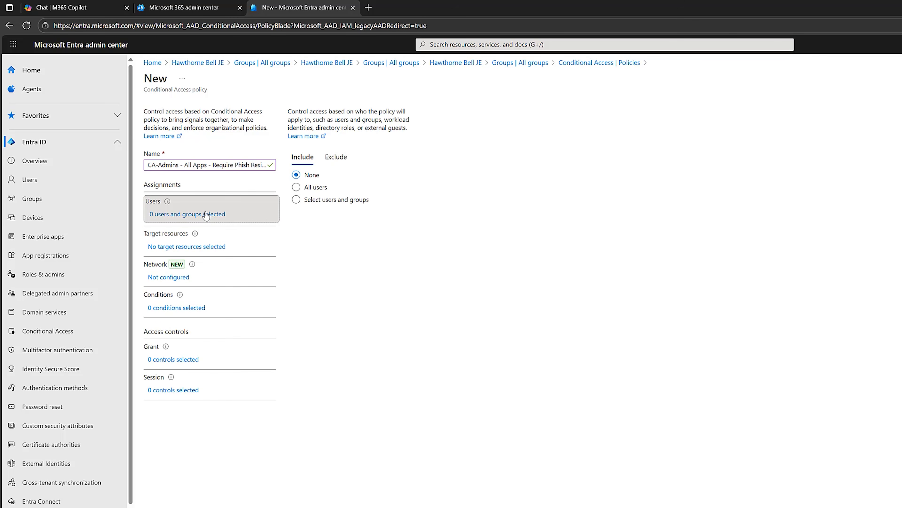
pyautogui.click(295, 199)
pyautogui.click(305, 249)
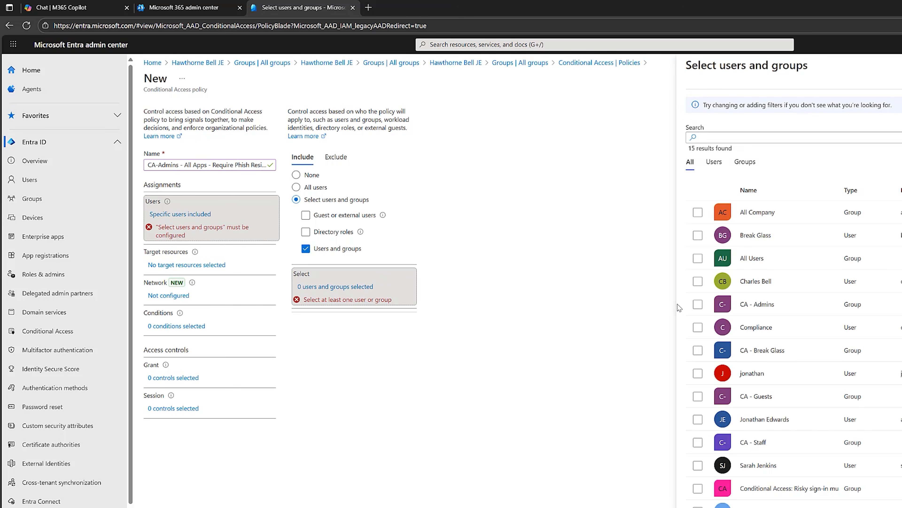
pyautogui.click(697, 304)
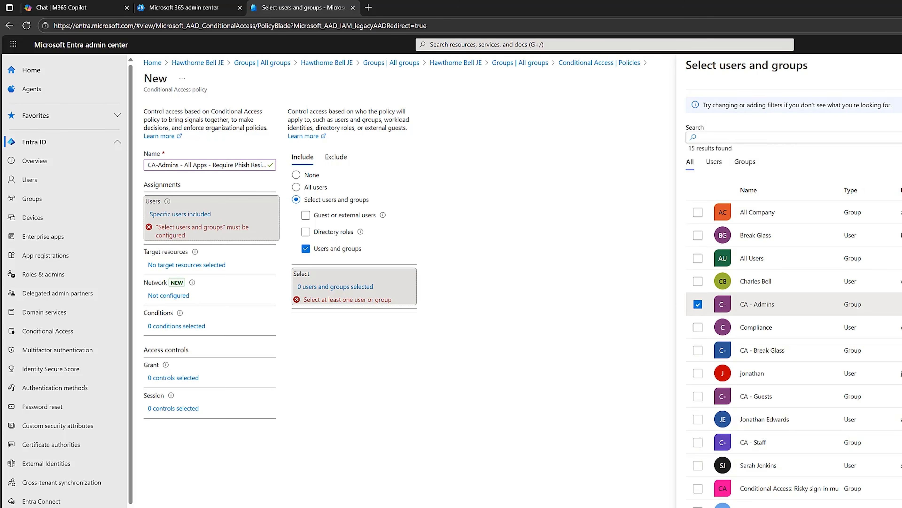
pyautogui.click(703, 506)
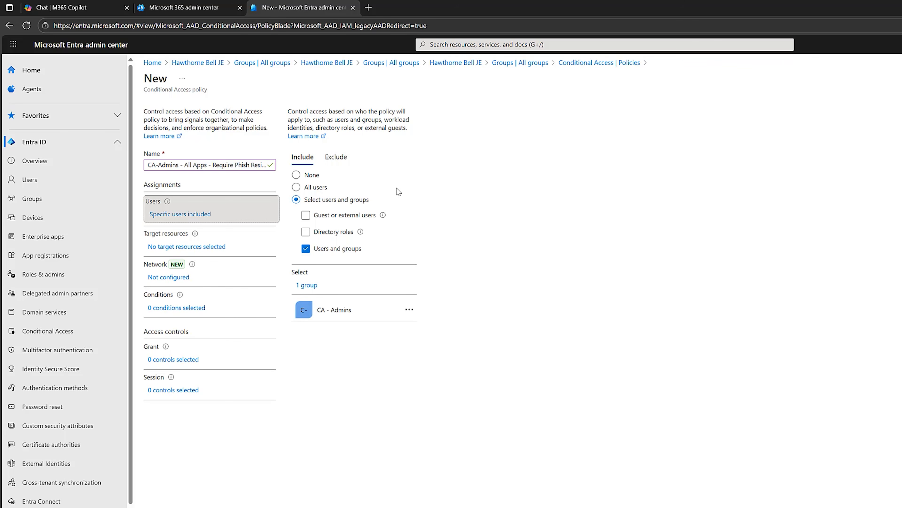
# Exclude the CA - Break Glass group from the phish-resistant MFA policy and target all resources (formerly 'All cloud apps')
pyautogui.click(337, 157)
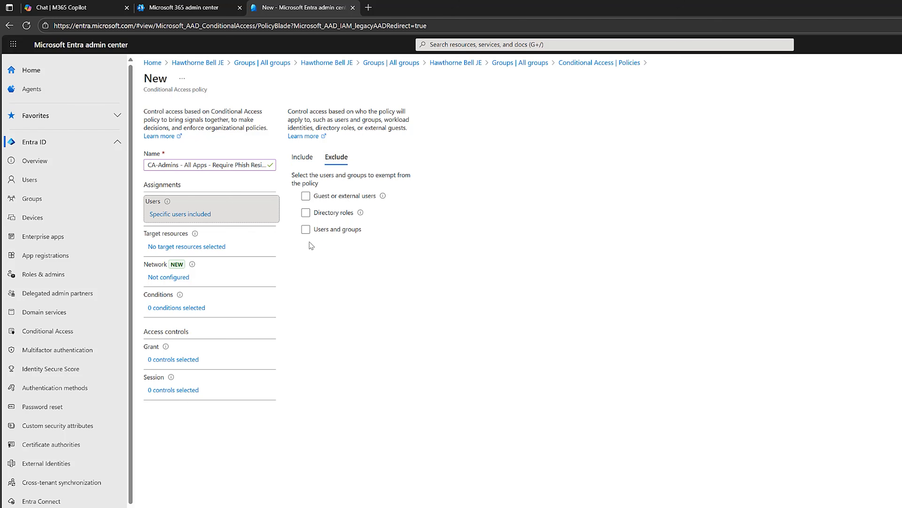
pyautogui.click(306, 229)
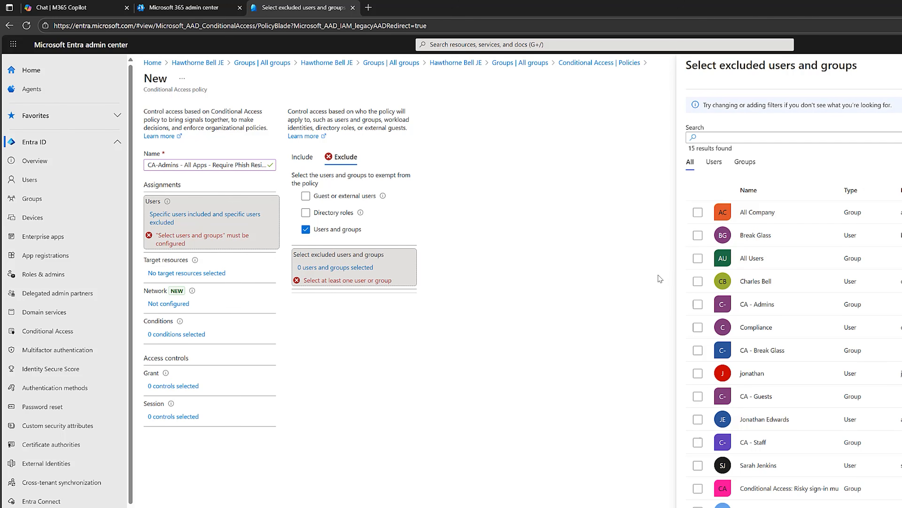
pyautogui.click(698, 350)
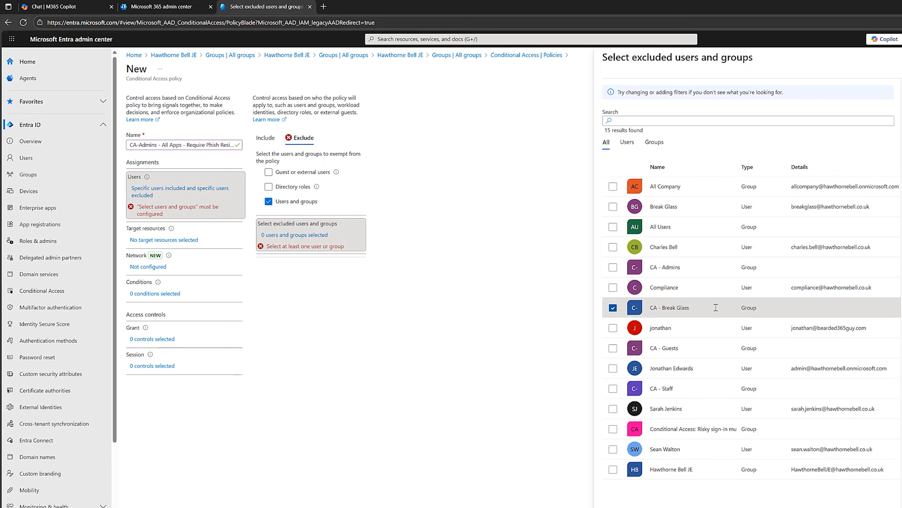
pyautogui.click(619, 506)
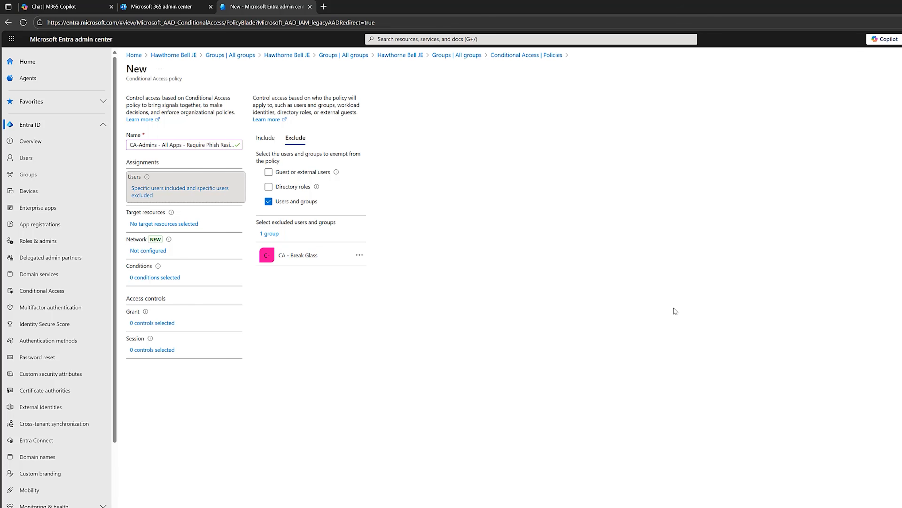
pyautogui.doubleClick(148, 223)
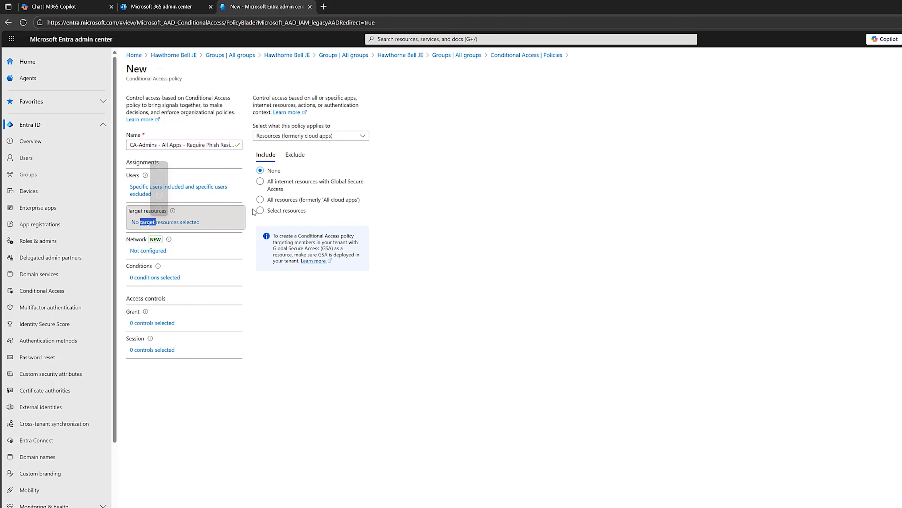
pyautogui.click(260, 200)
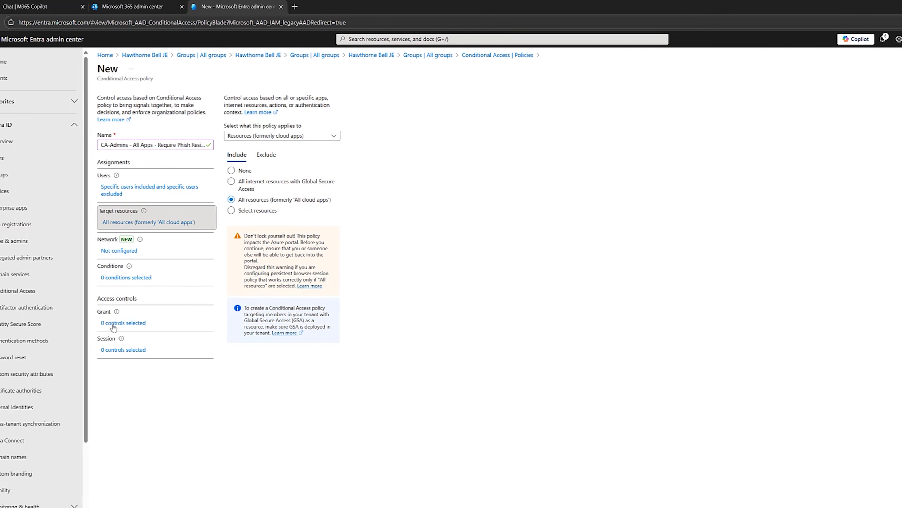
# Grant access with the Phishing-resistant MFA authentication strength required, and create the policy in Report-only mode
pyautogui.click(152, 323)
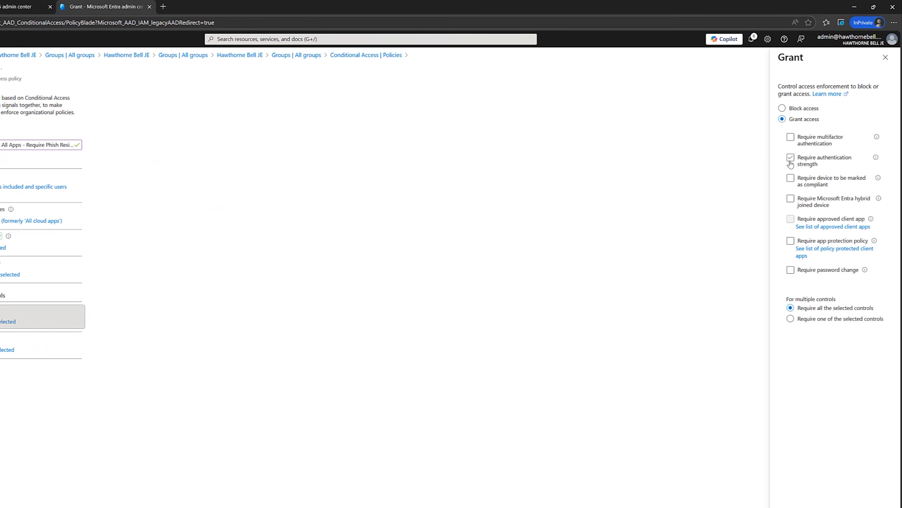
pyautogui.click(791, 157)
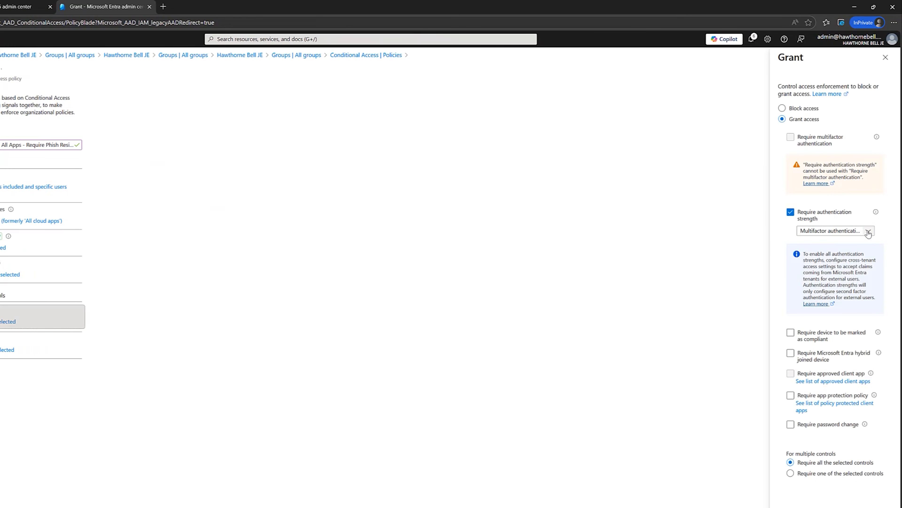
pyautogui.click(859, 231)
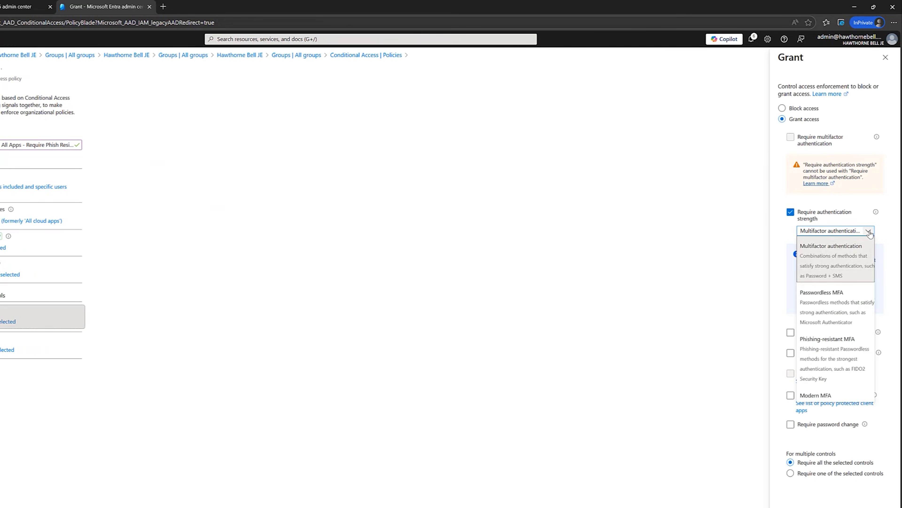
pyautogui.click(839, 353)
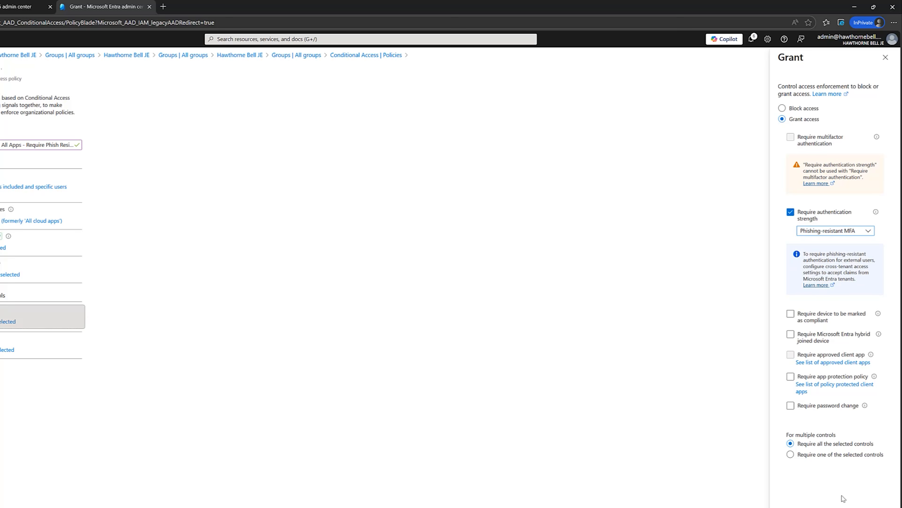
pyautogui.click(806, 500)
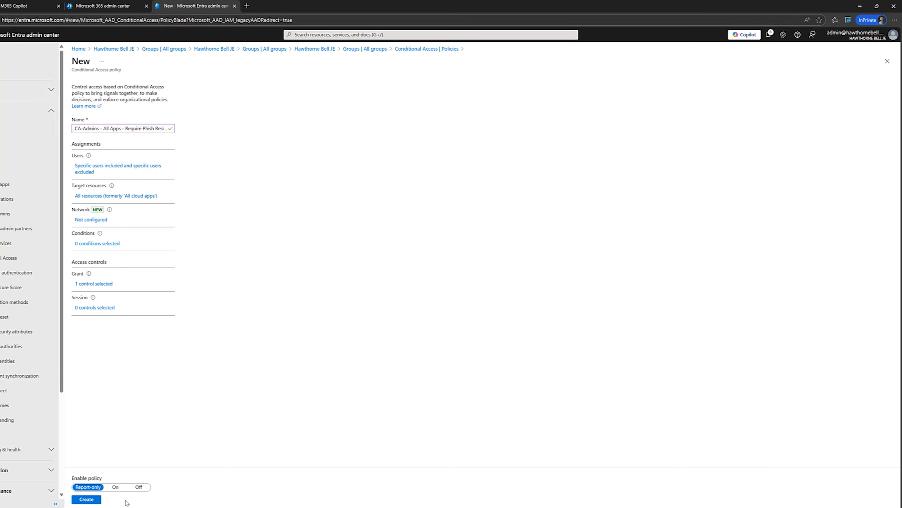
pyautogui.click(86, 499)
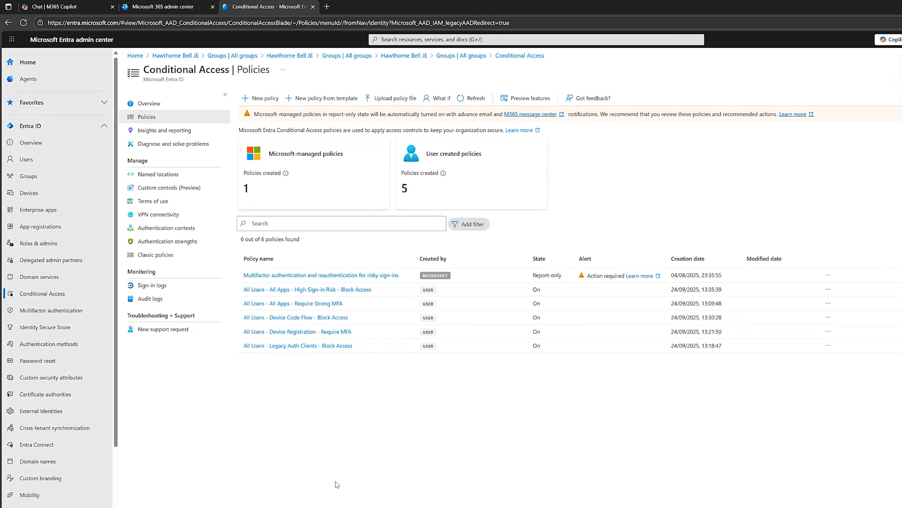
pyautogui.click(472, 98)
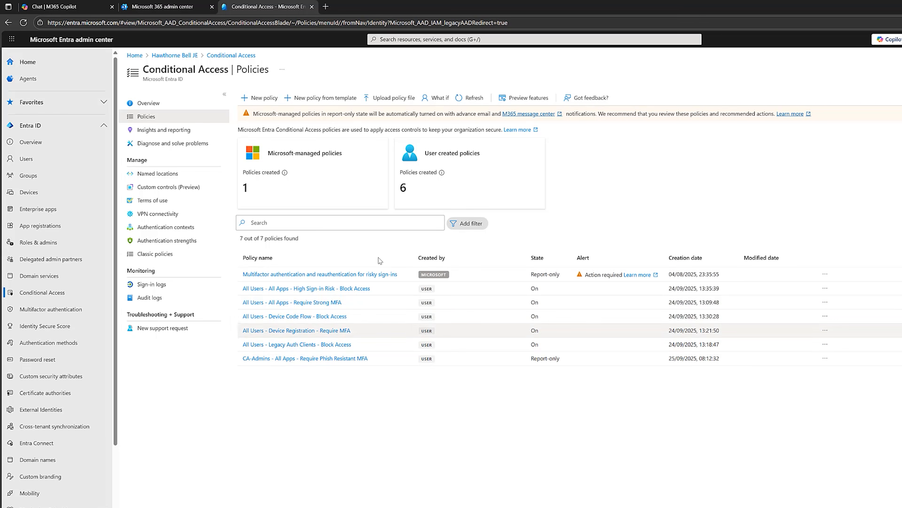
# Start a new Conditional Access policy named "CA-Admins - All Apps - Require Company/Compliant Device"
pyautogui.click(261, 98)
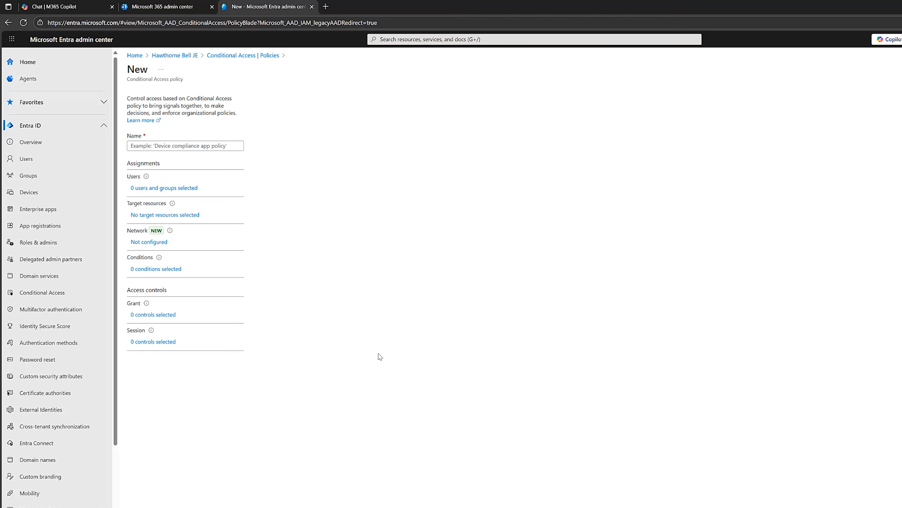
pyautogui.click(179, 146)
pyautogui.write('Apps - Require Company/Compliant Device')
pyautogui.moveTo(193, 146); pyautogui.dragTo(128, 150)
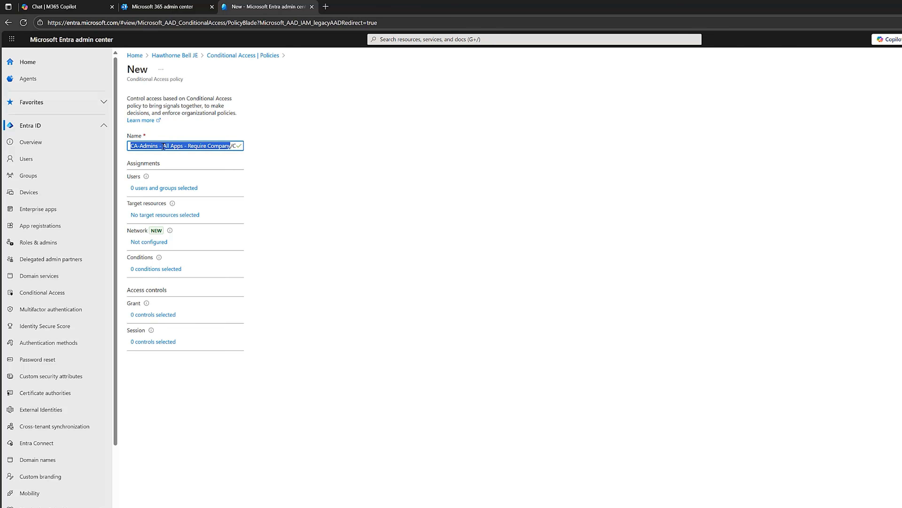
pyautogui.click(190, 145)
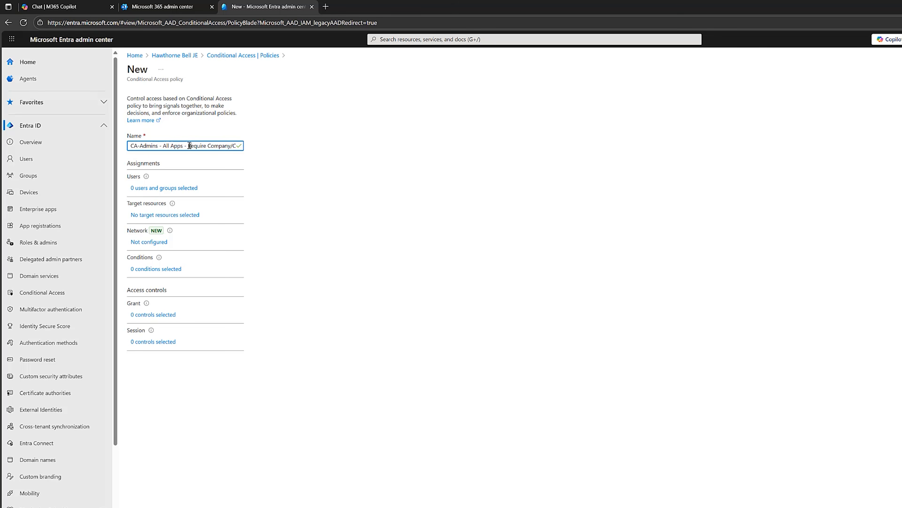
pyautogui.moveTo(188, 146); pyautogui.dragTo(290, 149)
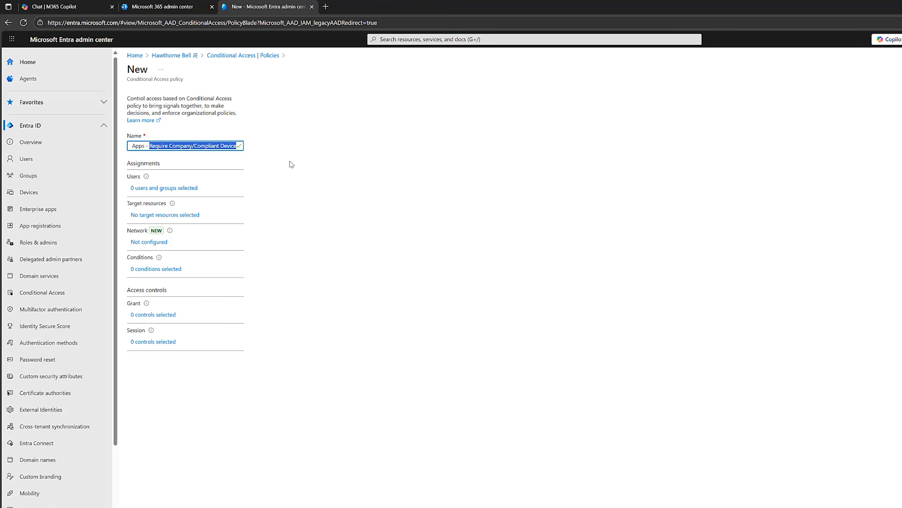
pyautogui.click(405, 171)
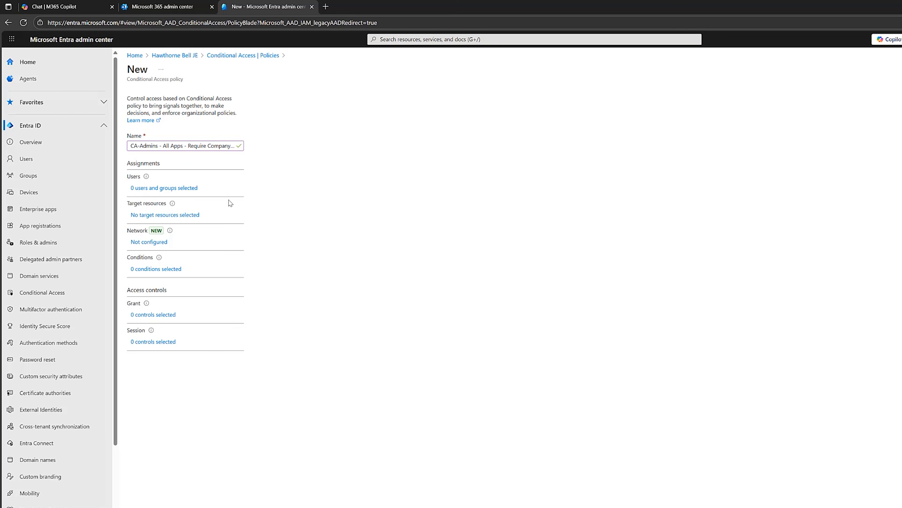
# Include only the CA - Admins group in the company/compliant device policy's user assignment
pyautogui.click(190, 191)
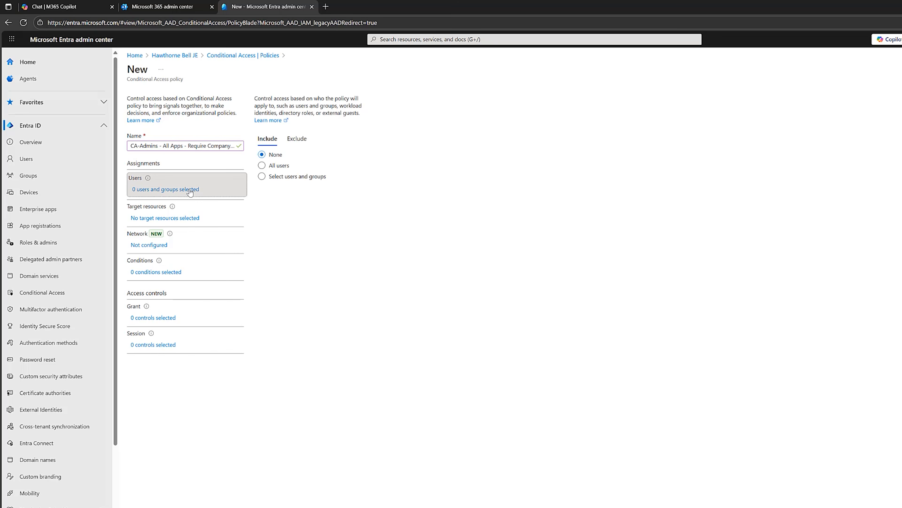
pyautogui.click(297, 177)
pyautogui.click(270, 220)
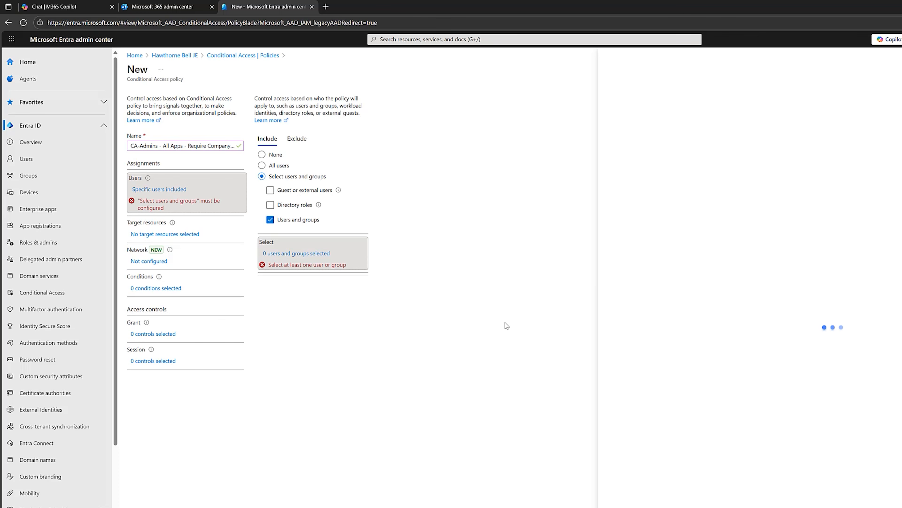
pyautogui.click(617, 269)
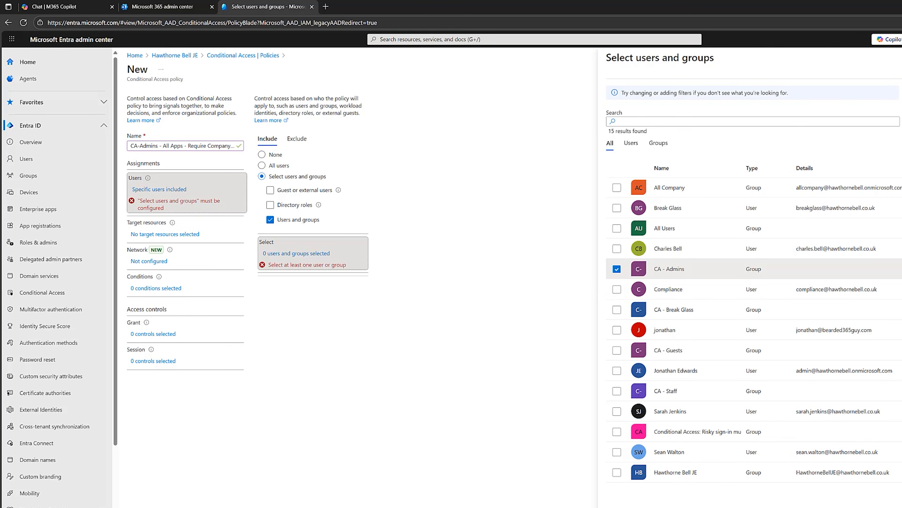
pyautogui.click(623, 507)
# Exclude the CA - Break Glass group from the company/compliant device policy and target all resources
pyautogui.click(301, 140)
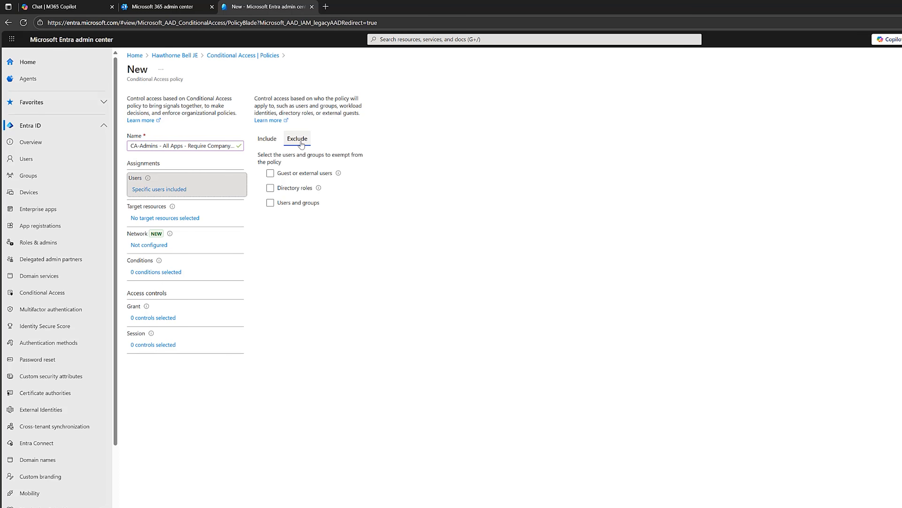
pyautogui.click(288, 202)
pyautogui.click(617, 312)
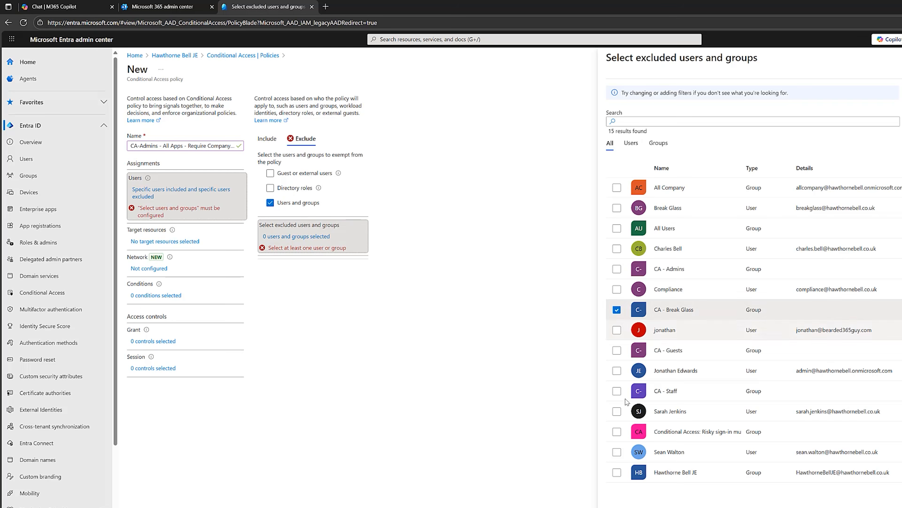
pyautogui.click(623, 507)
pyautogui.click(186, 226)
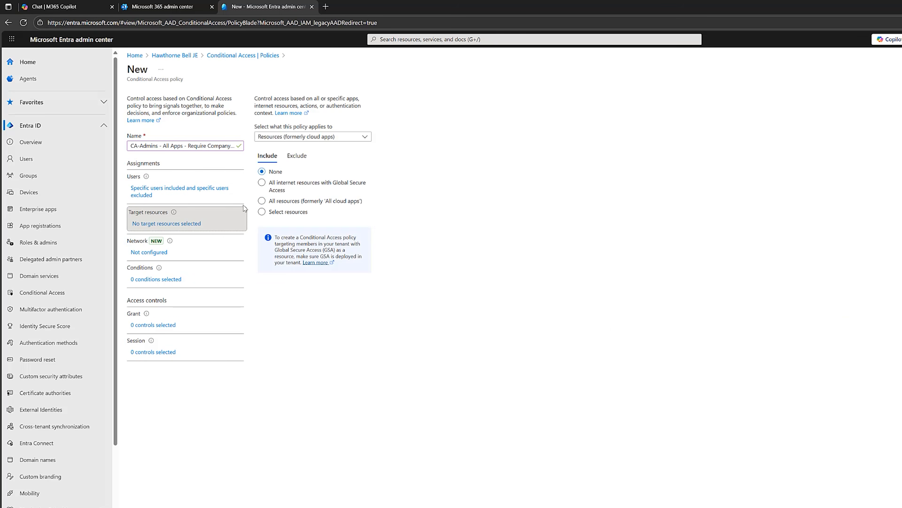
pyautogui.click(280, 202)
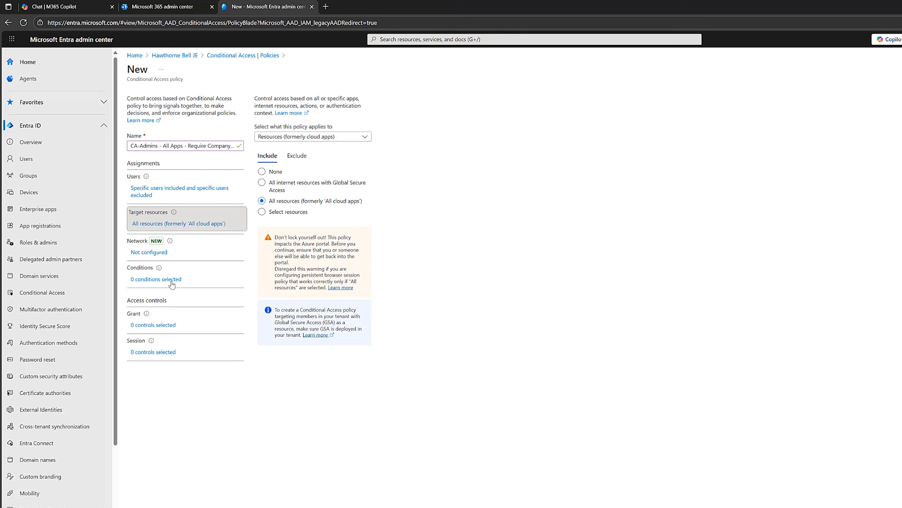
# Configure the policy's device filter condition to include filtered devices where DeviceOwnership Equals Company
pyautogui.click(156, 280)
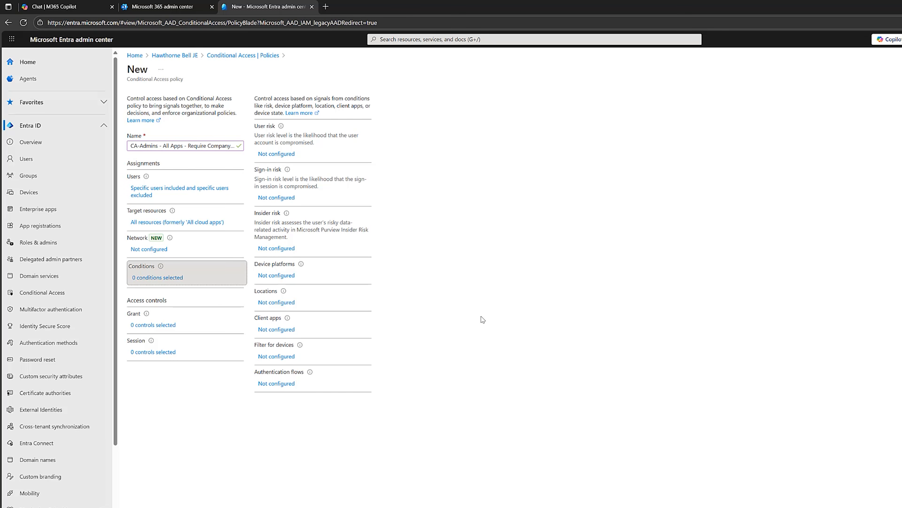
pyautogui.click(270, 355)
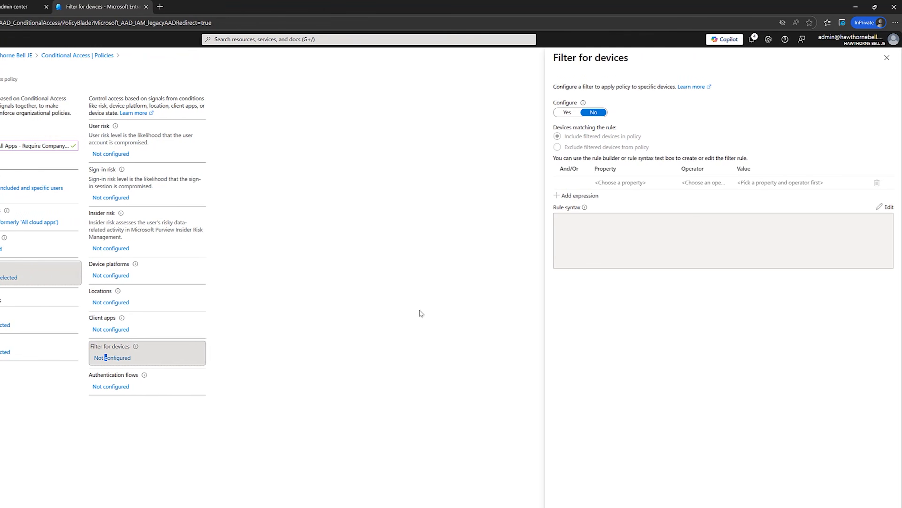
pyautogui.click(567, 114)
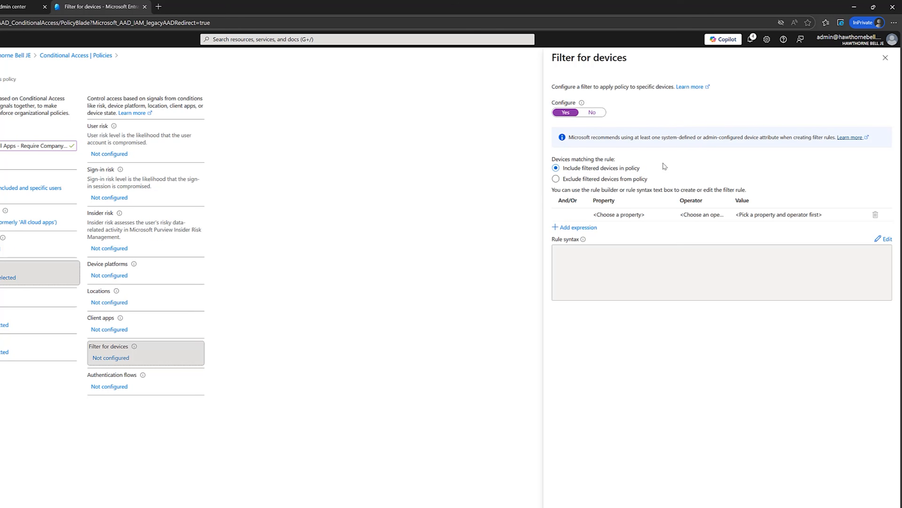
pyautogui.click(635, 212)
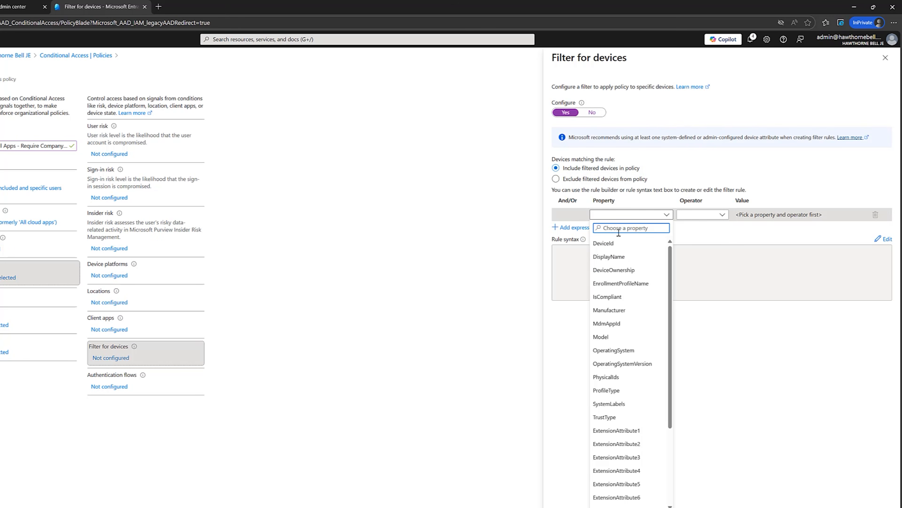
pyautogui.click(629, 263)
pyautogui.click(686, 215)
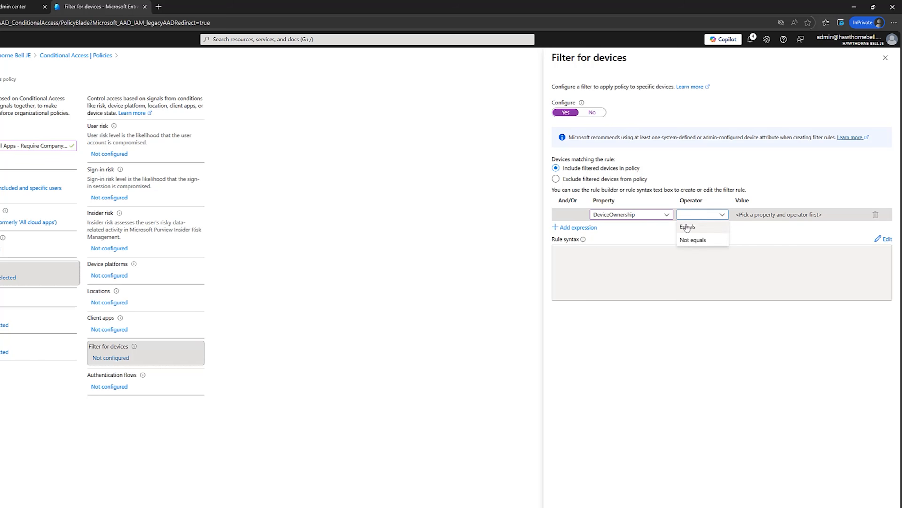
pyautogui.click(687, 227)
pyautogui.click(747, 215)
pyautogui.click(750, 240)
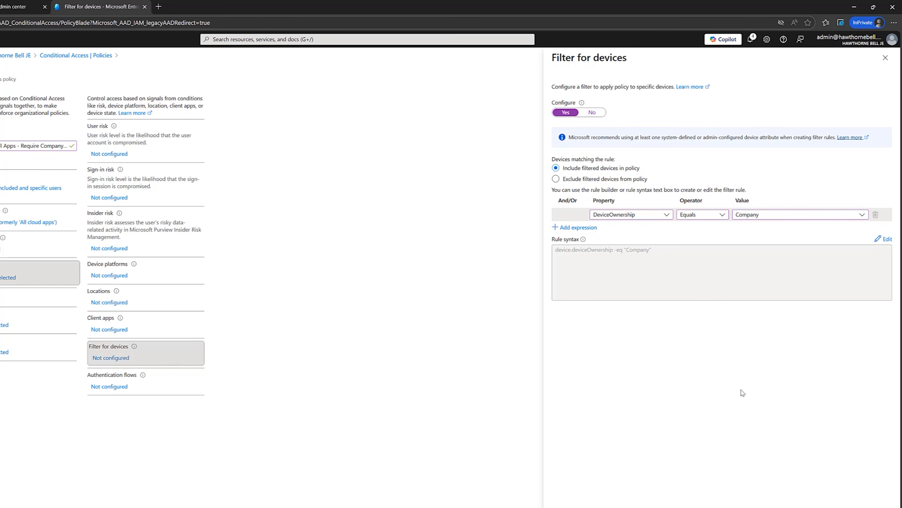
pyautogui.click(604, 499)
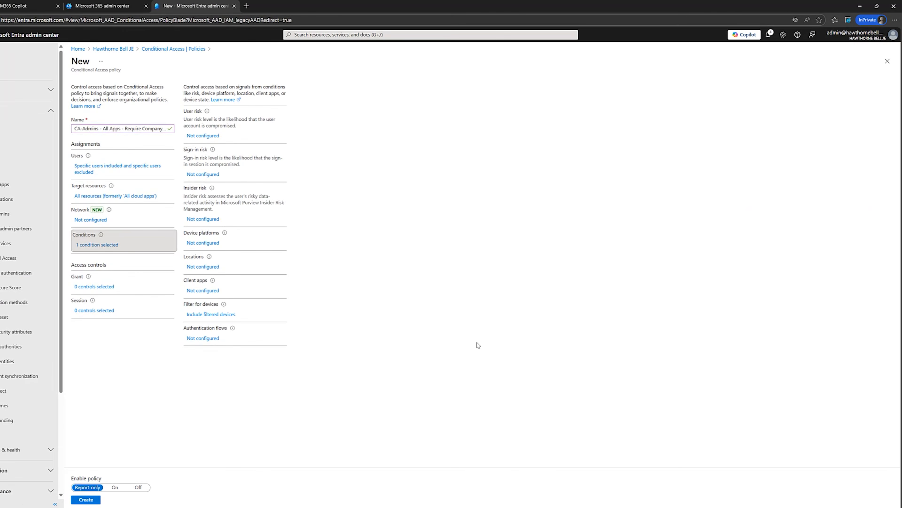
# Grant access in the admins policy with devices required to be marked as compliant
pyautogui.click(94, 286)
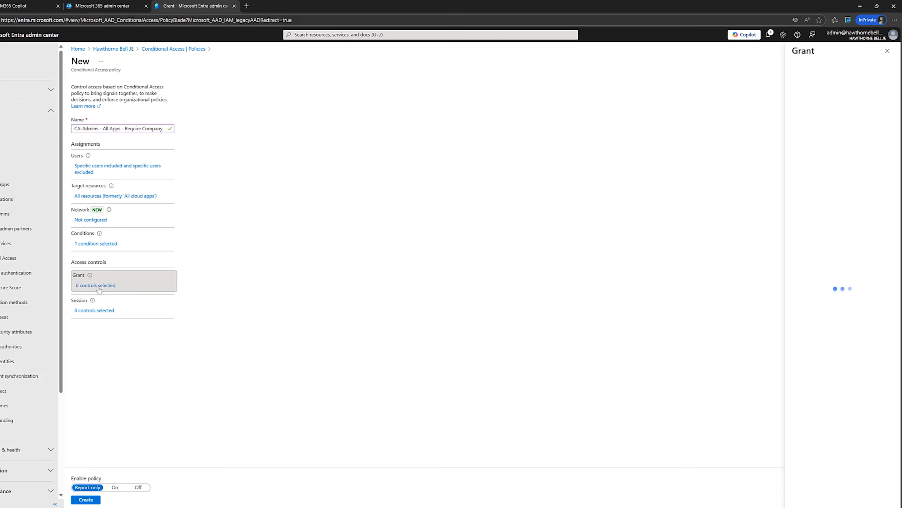
pyautogui.click(795, 106)
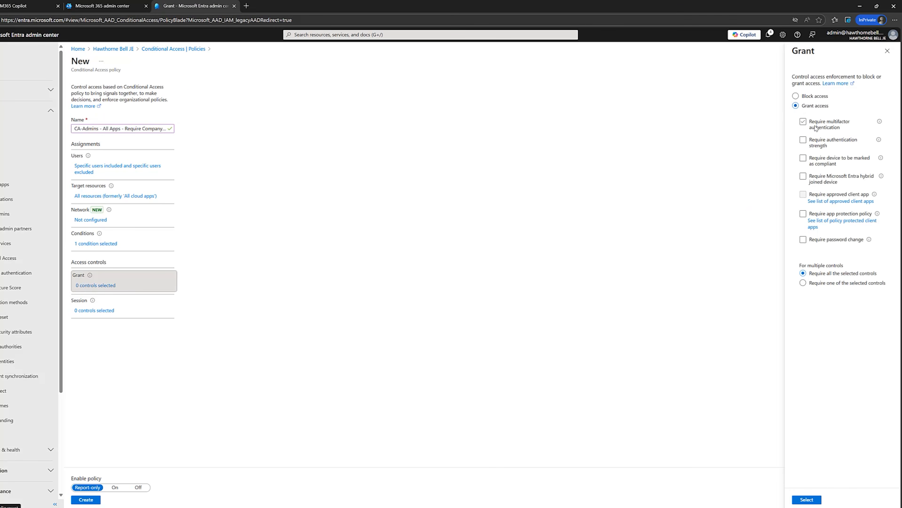
pyautogui.click(803, 158)
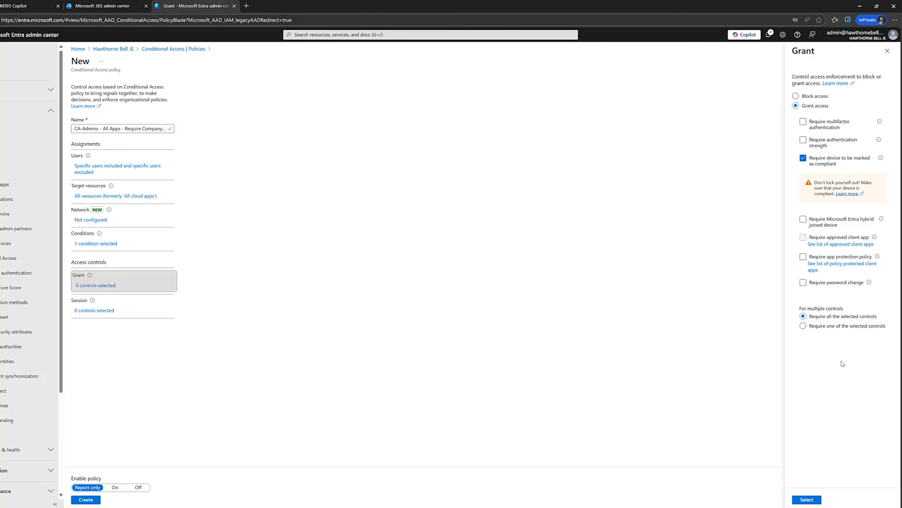
pyautogui.click(809, 501)
# Choose to proceed with the selected configuration, create the admins policy in report-only mode, and refresh the policy list
pyautogui.click(89, 479)
pyautogui.click(84, 499)
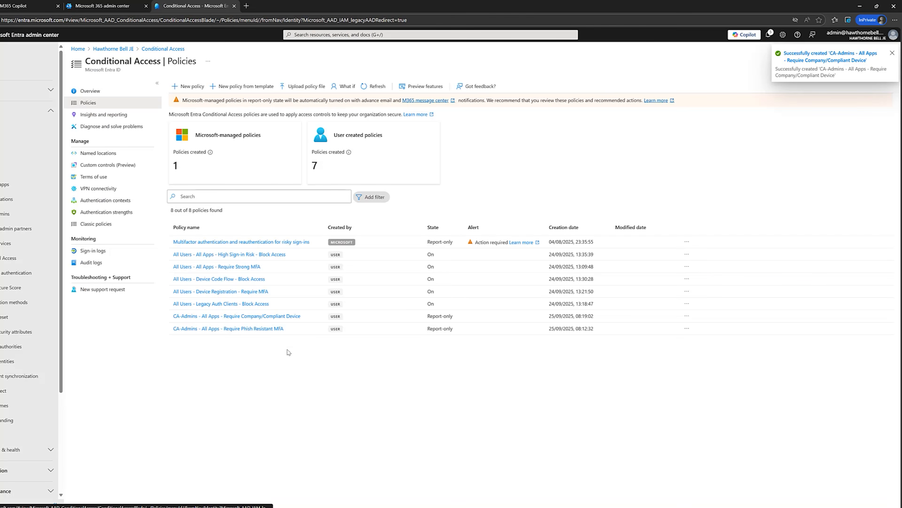
pyautogui.click(373, 86)
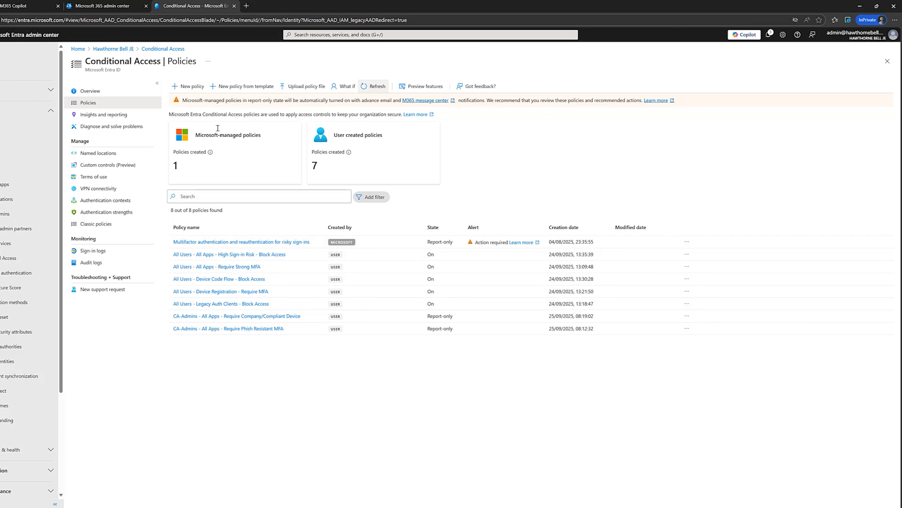
# Start a new Conditional Access policy named "CA-Staff - All Apps - Require Company/Compliant Device"
pyautogui.click(191, 86)
pyautogui.click(113, 128)
pyautogui.write('Apps - Require Company/Compliant Device')
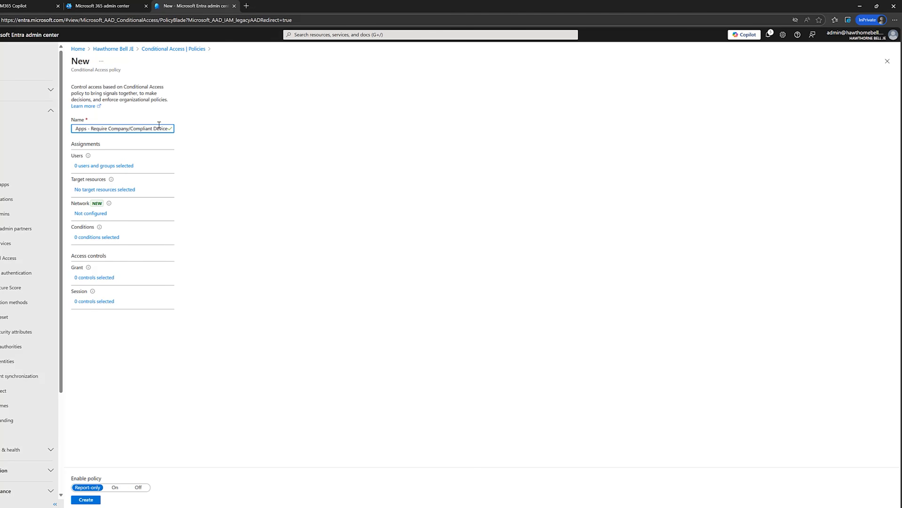
pyautogui.moveTo(167, 128); pyautogui.dragTo(230, 144)
pyautogui.click(95, 128)
# Include only the CA - Staff group in the staff device policy's user assignment
pyautogui.click(126, 166)
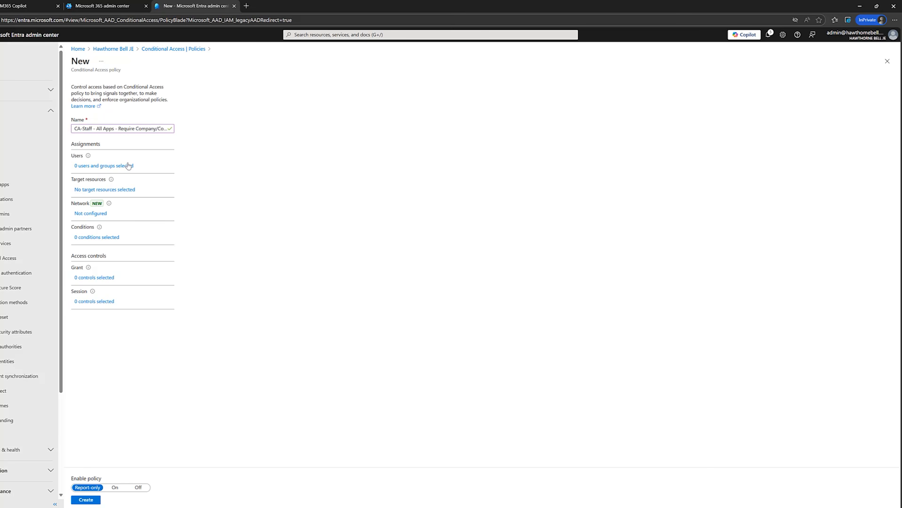
pyautogui.click(191, 156)
pyautogui.click(197, 194)
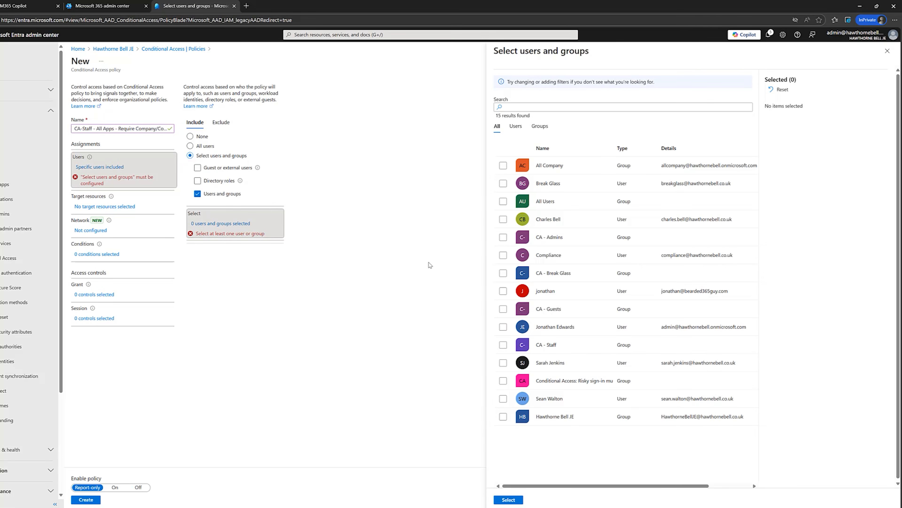
pyautogui.click(503, 344)
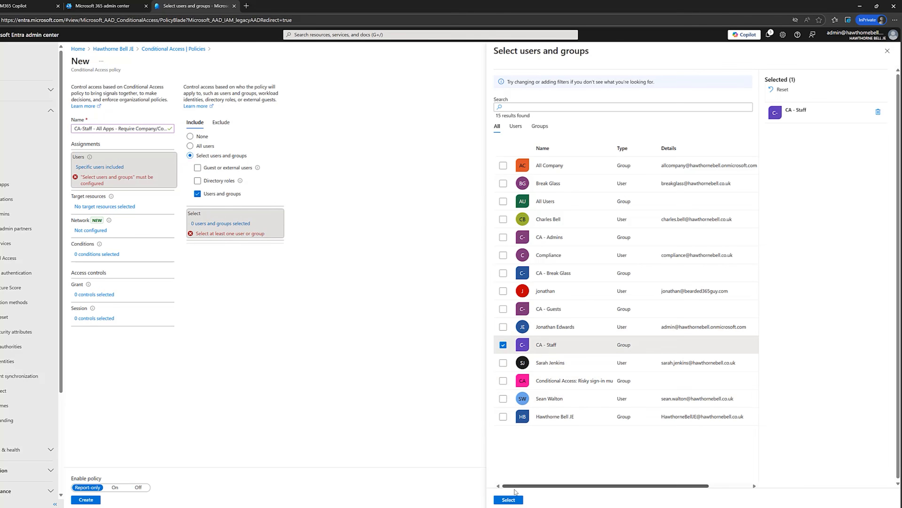
pyautogui.click(508, 500)
# Exclude the CA - Break Glass group from the staff device policy and target all resources
pyautogui.click(220, 122)
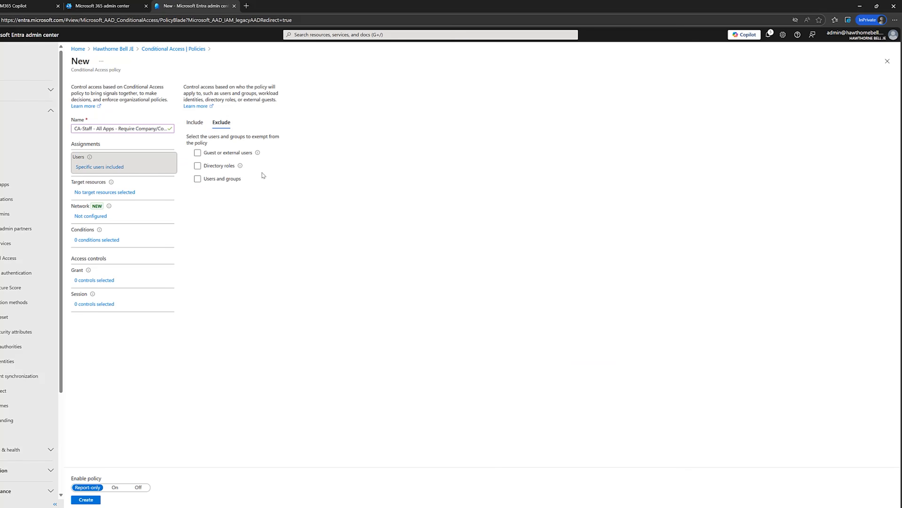
pyautogui.click(236, 180)
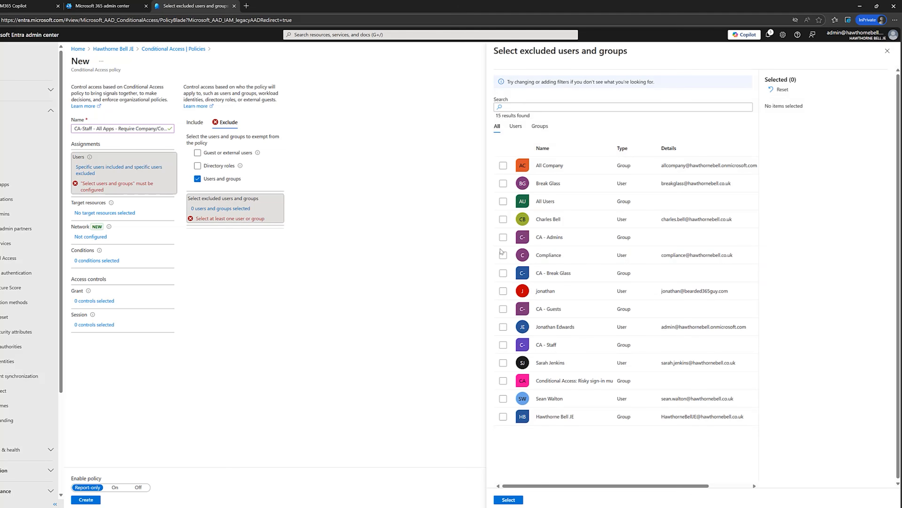
pyautogui.click(503, 273)
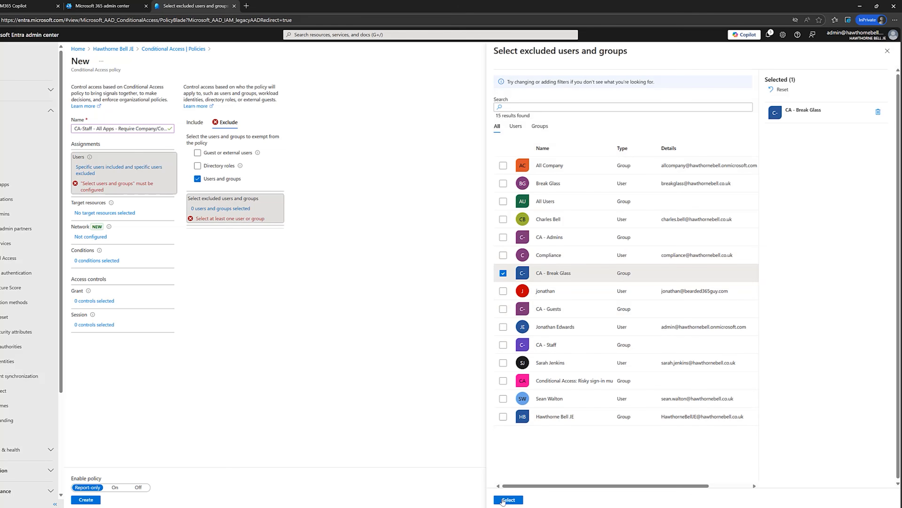
pyautogui.click(503, 499)
pyautogui.click(122, 204)
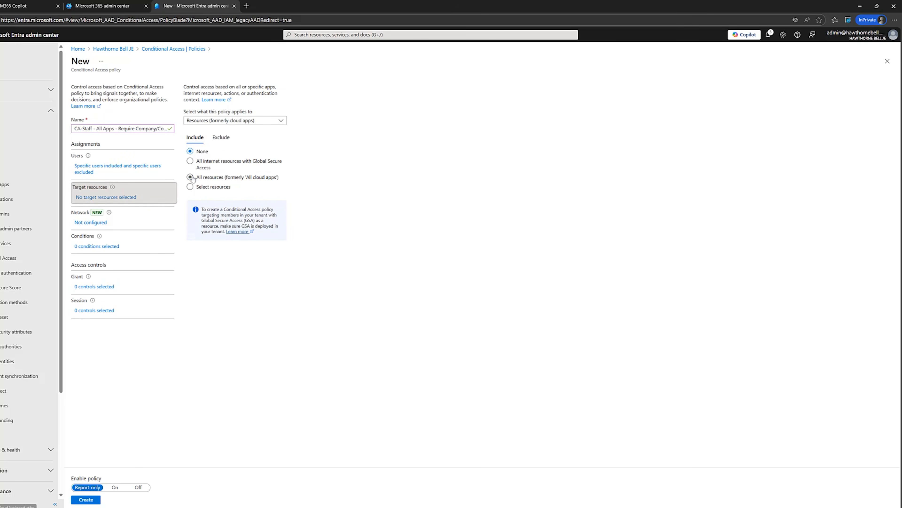
pyautogui.click(190, 177)
# Configure the staff policy's device filter condition to include filtered devices where DeviceOwnership Equals Company
pyautogui.click(111, 248)
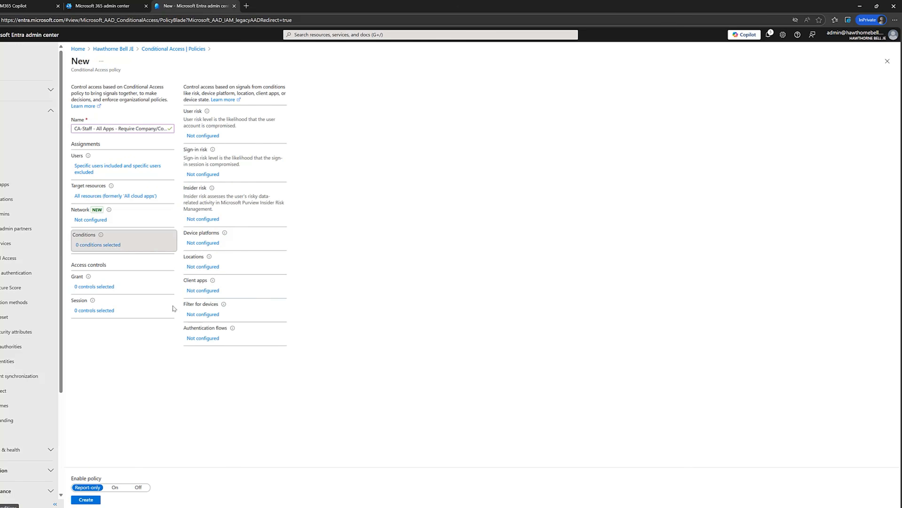
pyautogui.click(215, 315)
pyautogui.click(614, 100)
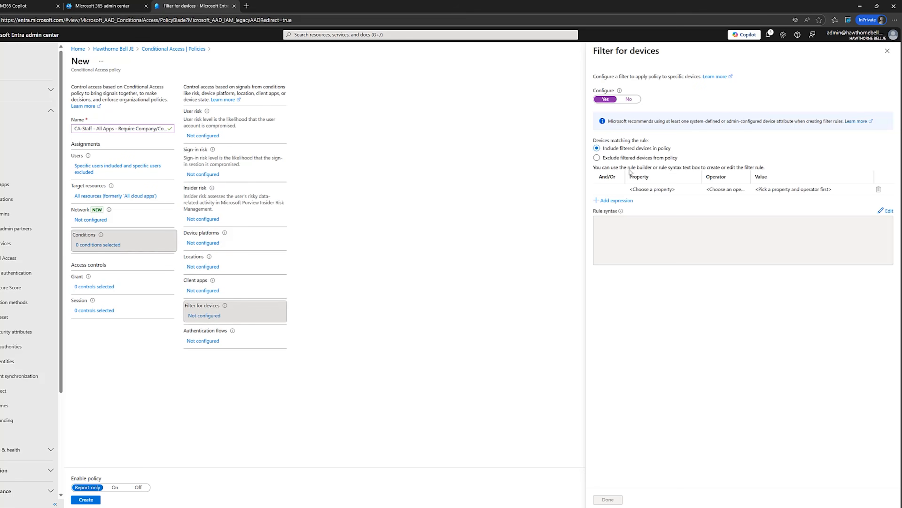
pyautogui.click(670, 188)
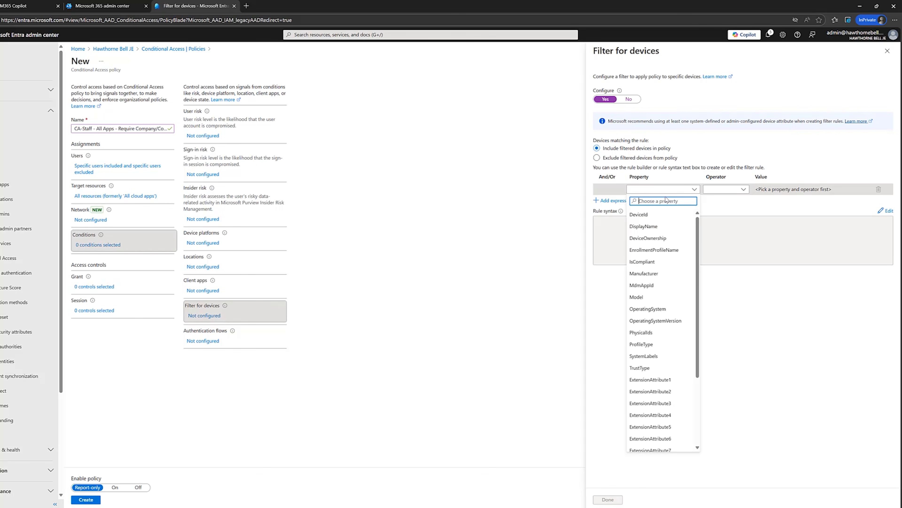
pyautogui.click(661, 242)
pyautogui.click(733, 187)
pyautogui.click(714, 199)
pyautogui.click(768, 189)
pyautogui.click(765, 212)
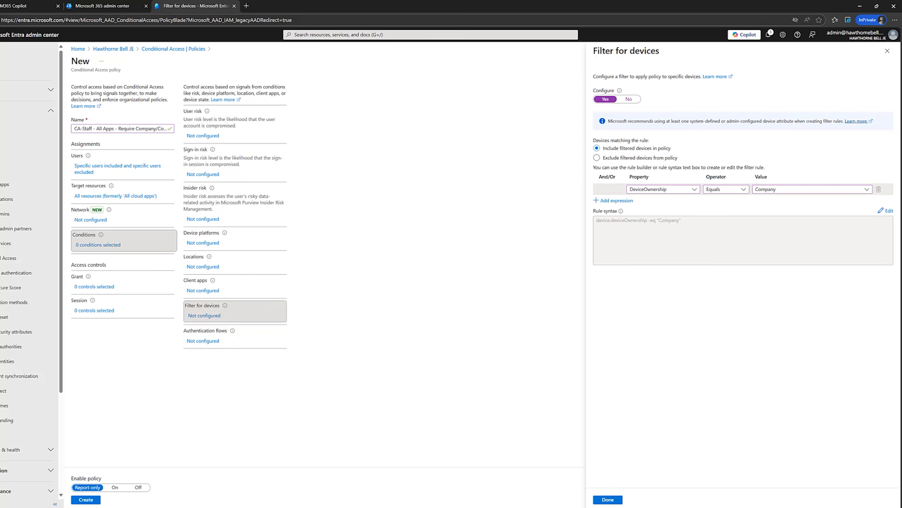
pyautogui.click(618, 503)
# Require devices to be marked as compliant for the staff policy's access and create it in report-only mode
pyautogui.click(109, 289)
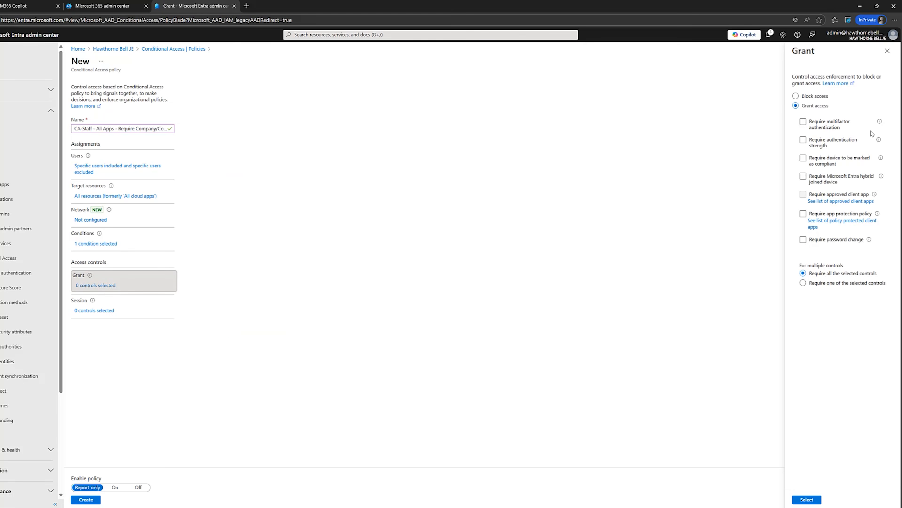
pyautogui.click(803, 158)
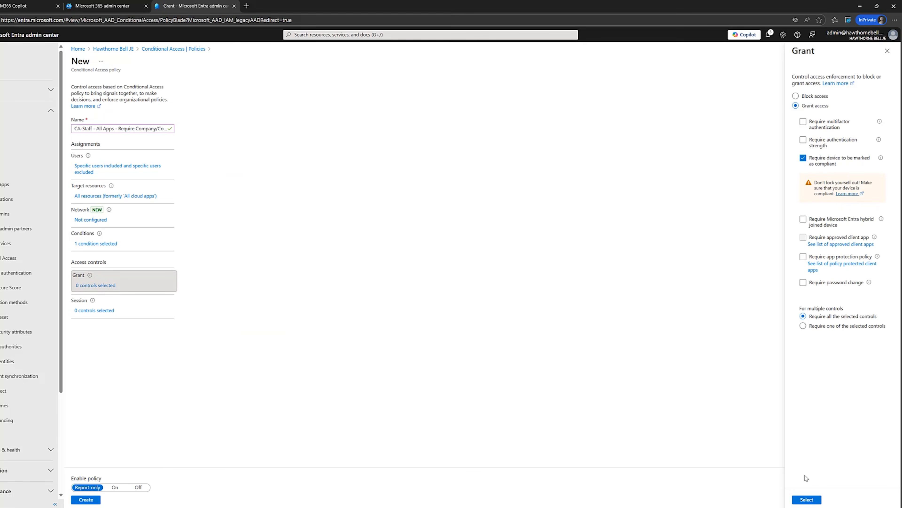
pyautogui.click(807, 499)
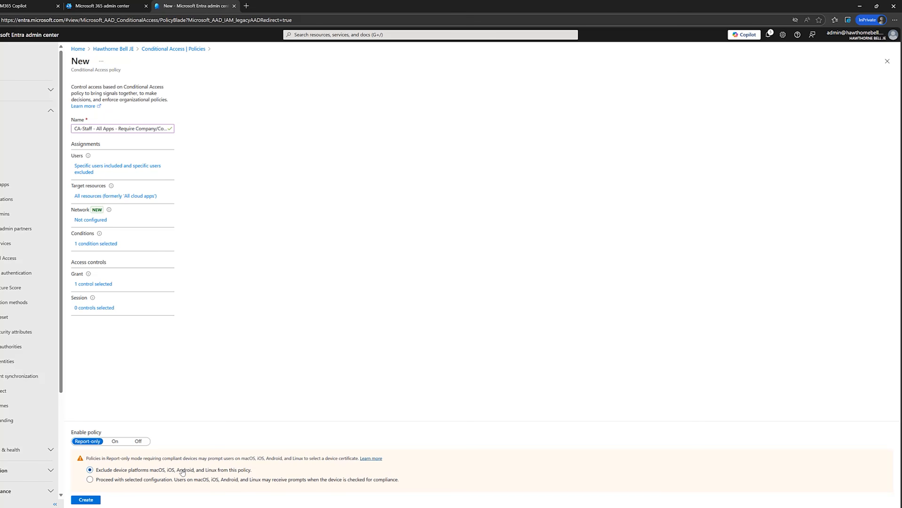
pyautogui.click(86, 499)
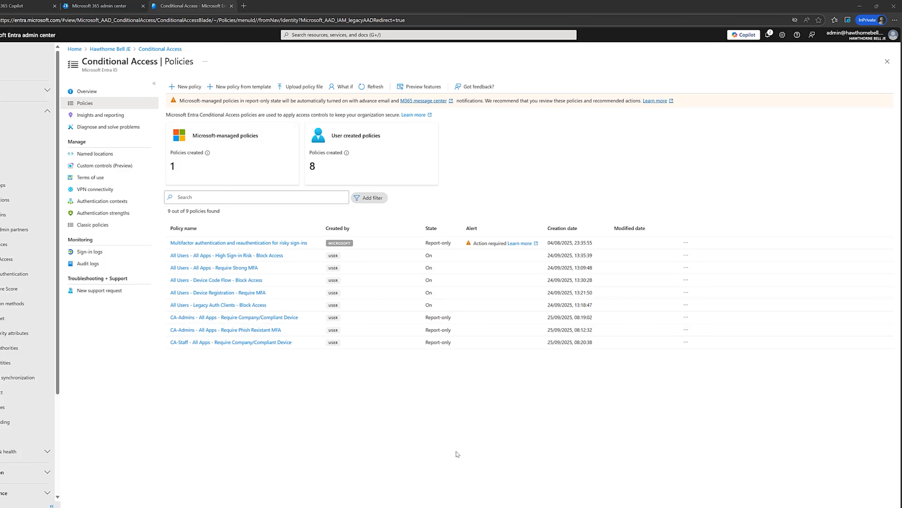
# Start a new Conditional Access policy named "CA-Guests - All Apps - Block Mobile and Desktop Apps"
pyautogui.click(185, 86)
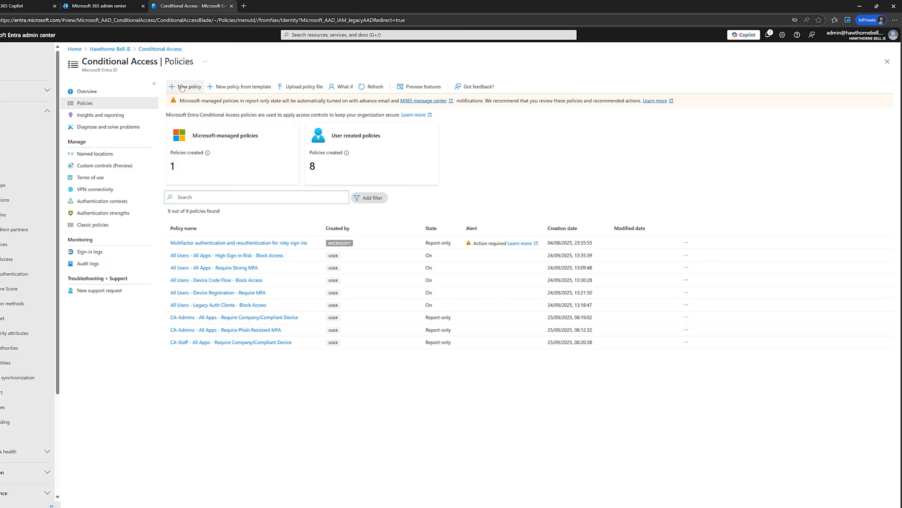
pyautogui.click(139, 130)
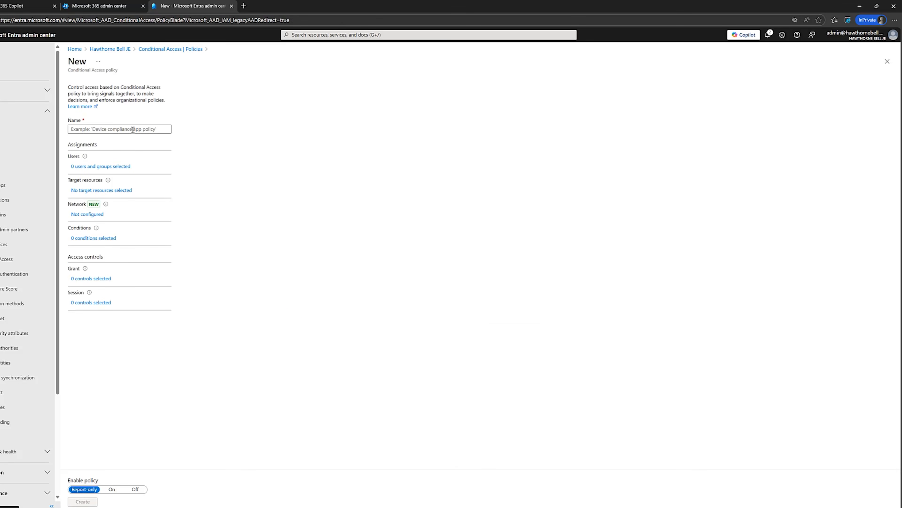
pyautogui.hotkey('ctrl', 'v')
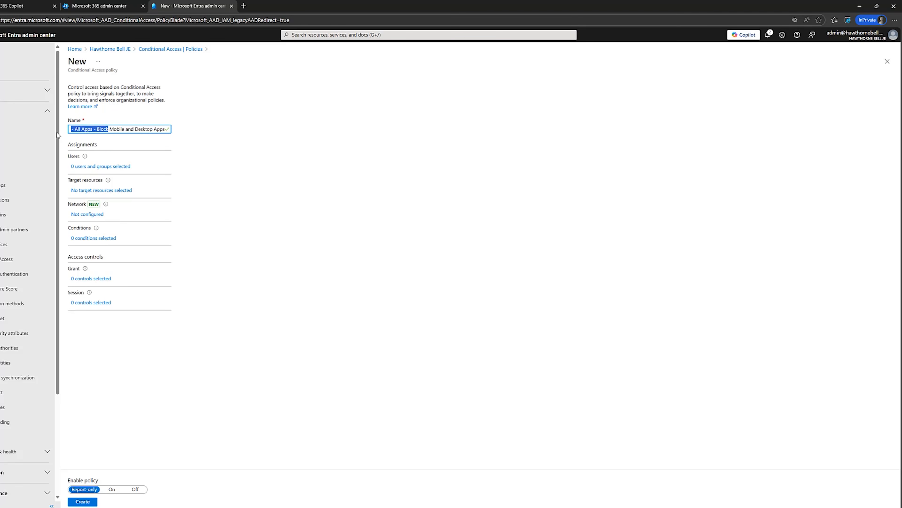
pyautogui.moveTo(101, 127); pyautogui.dragTo(276, 170)
pyautogui.click(92, 128)
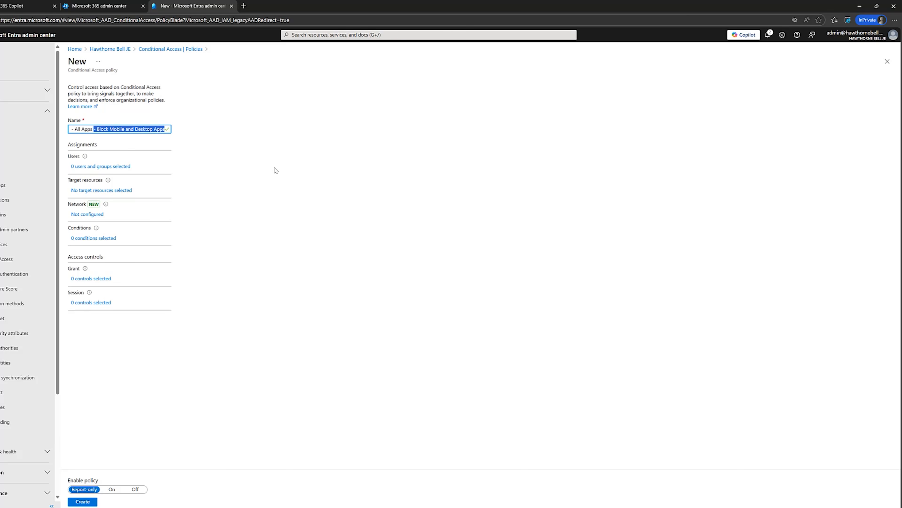
# Include only the CA - Guests group in the guest policy and target all resources
pyautogui.click(105, 167)
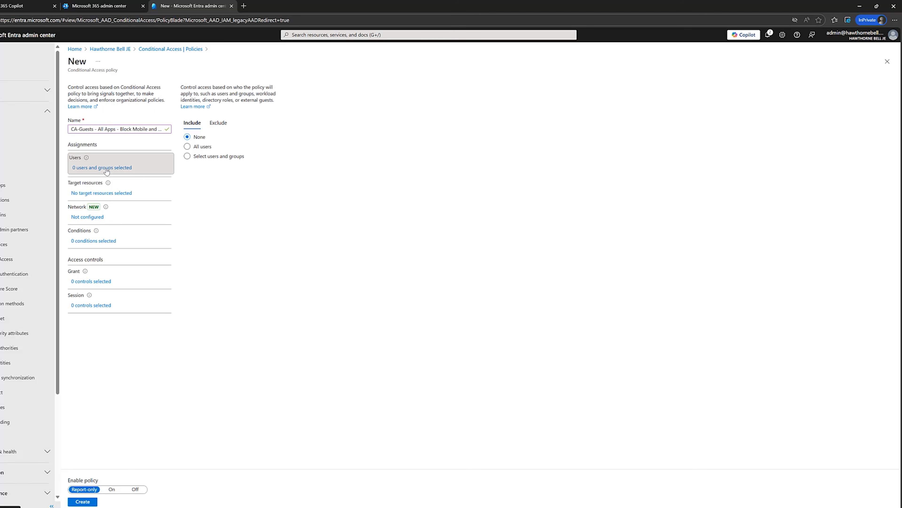
pyautogui.click(187, 156)
pyautogui.click(195, 195)
pyautogui.click(501, 310)
pyautogui.click(503, 500)
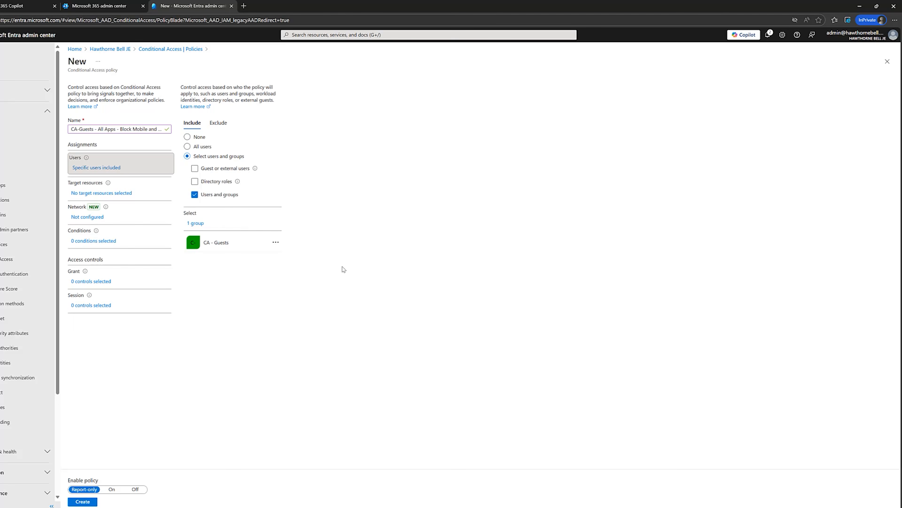
pyautogui.click(122, 193)
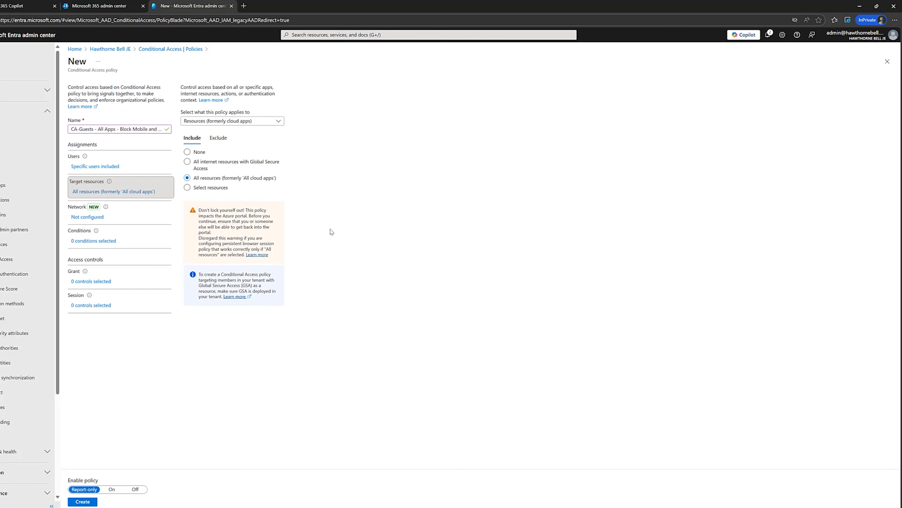
# Configure the guest policy's client apps condition for mobile apps and desktop clients, Exchange ActiveSync clients and other clients, leaving out Browser
pyautogui.click(95, 242)
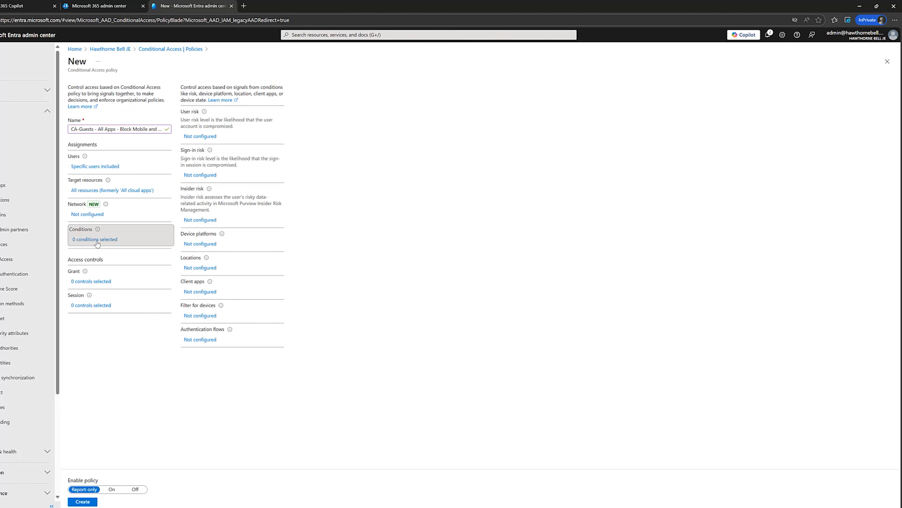
pyautogui.click(209, 293)
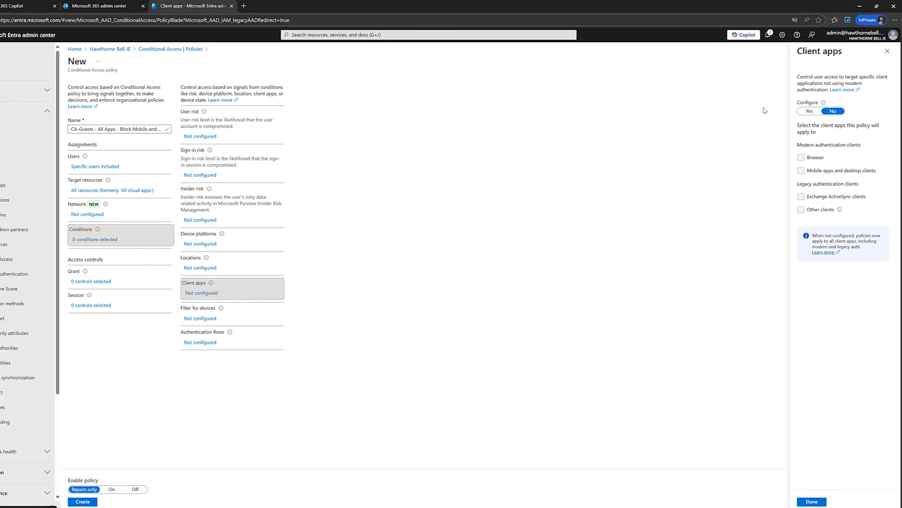
pyautogui.click(811, 111)
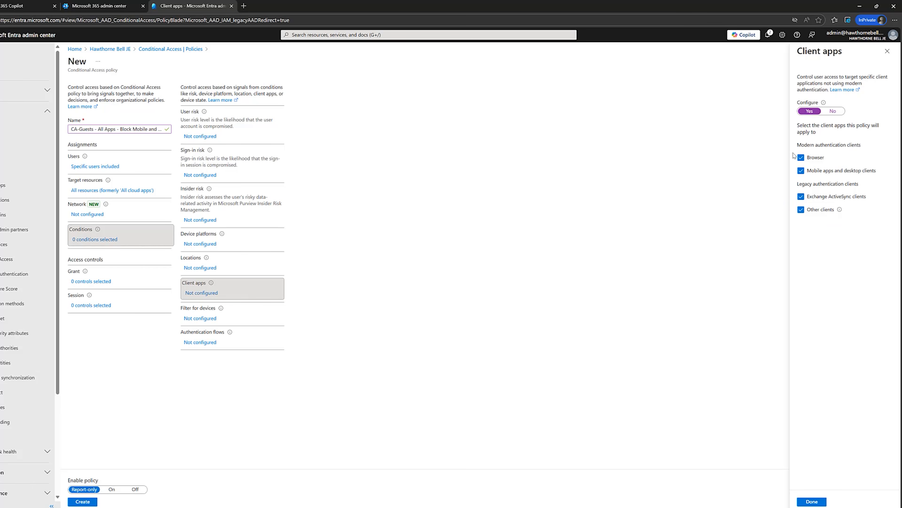
pyautogui.click(801, 158)
pyautogui.click(812, 501)
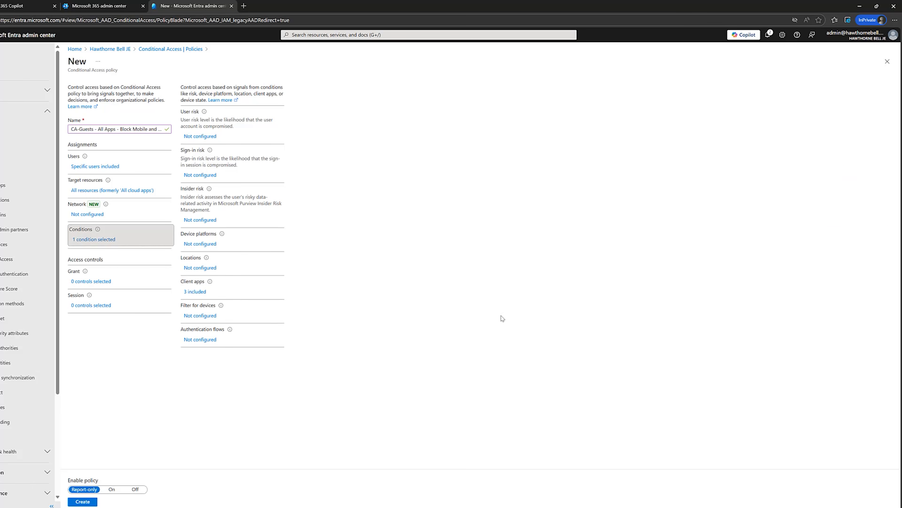
# Set the guest policy's grant control to block access
pyautogui.click(89, 281)
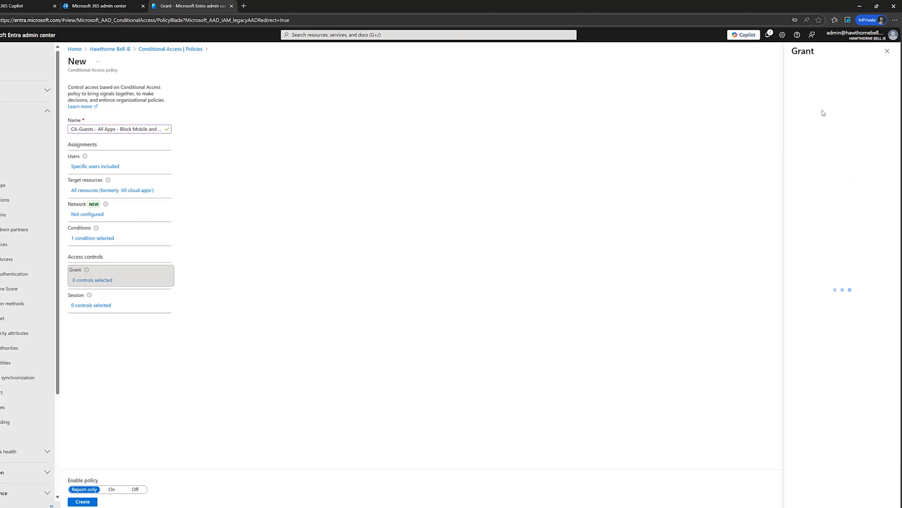
pyautogui.click(805, 99)
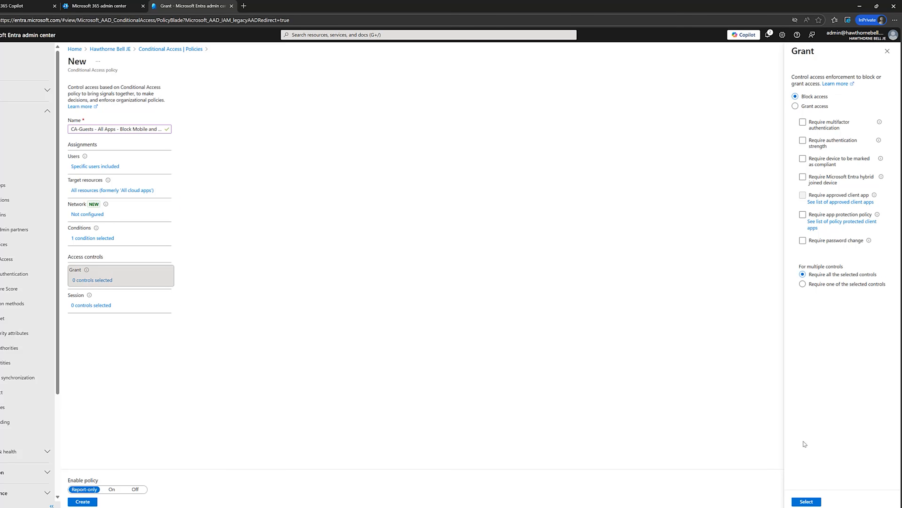
pyautogui.click(813, 502)
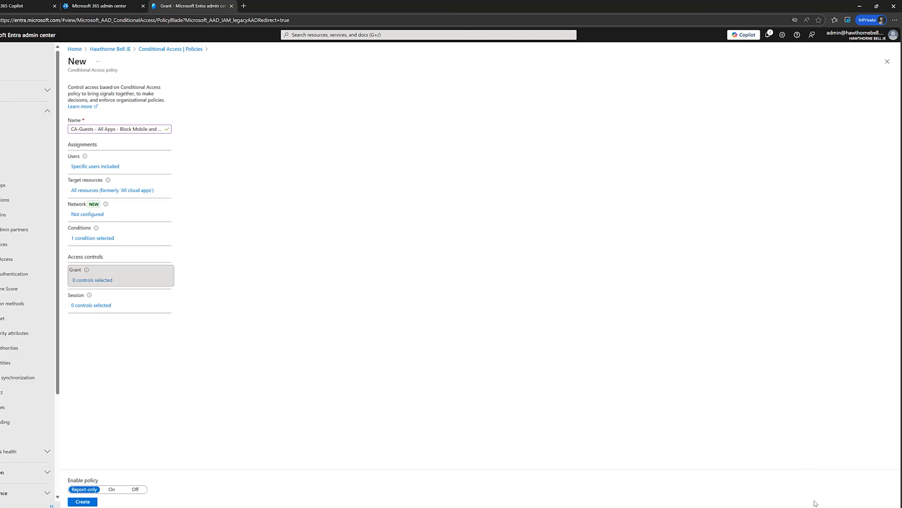
# Create the guest block policy in report-only mode and refresh the Conditional Access policy list
pyautogui.click(88, 502)
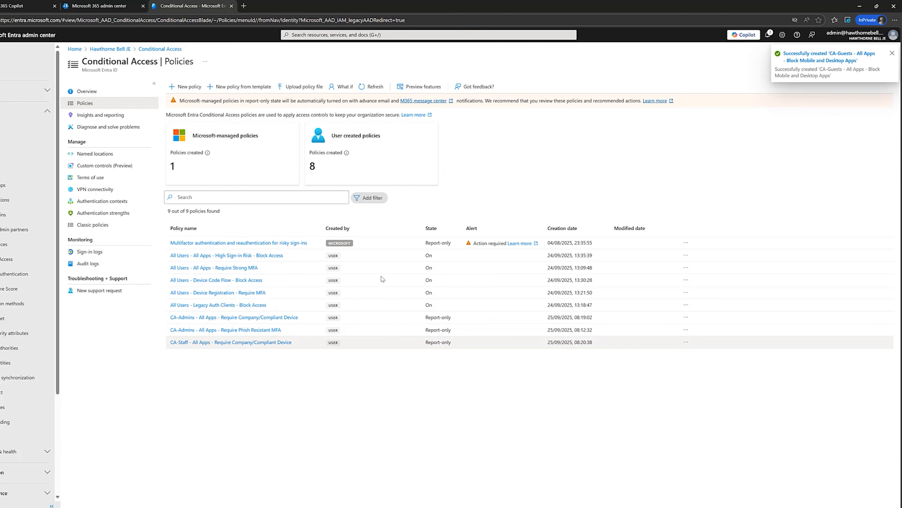
pyautogui.click(371, 86)
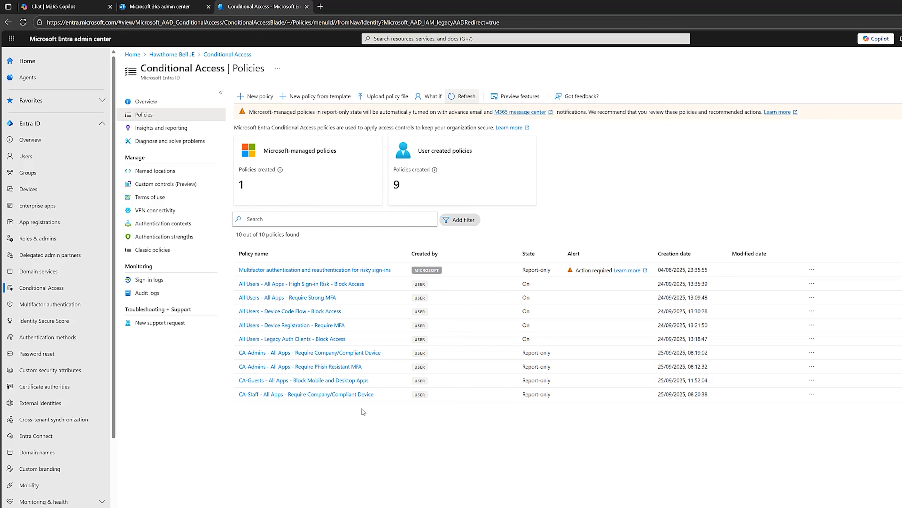
# Review the included and excluded users of the All Users - All Apps - Require Strong MFA policy and the tenant's authentication method policies
pyautogui.click(322, 298)
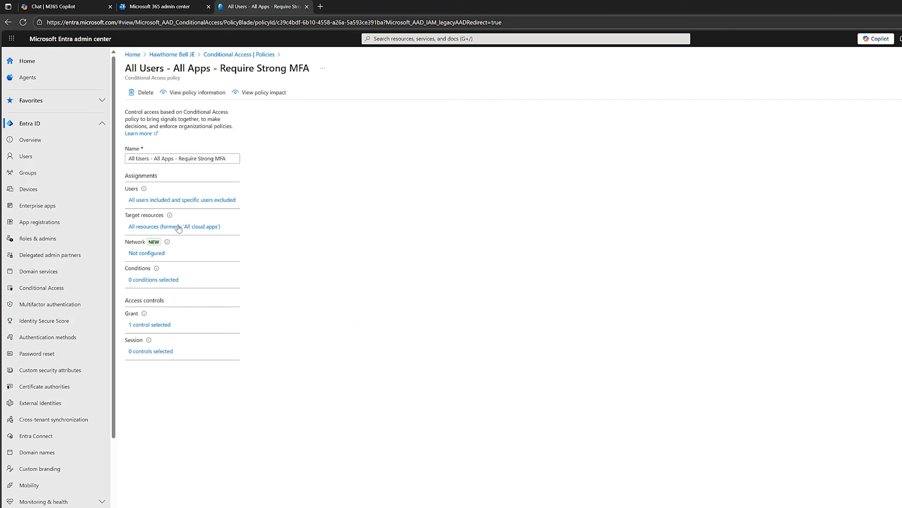
pyautogui.click(186, 200)
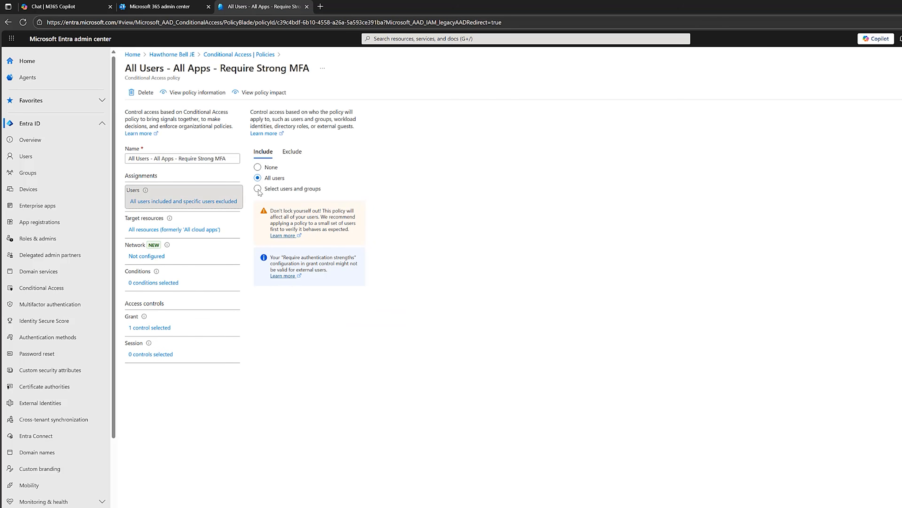
pyautogui.click(300, 155)
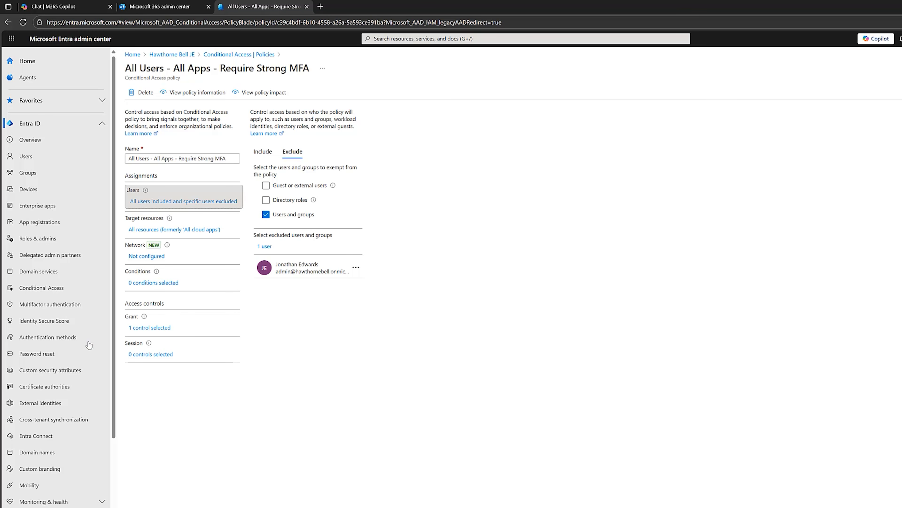
pyautogui.click(39, 339)
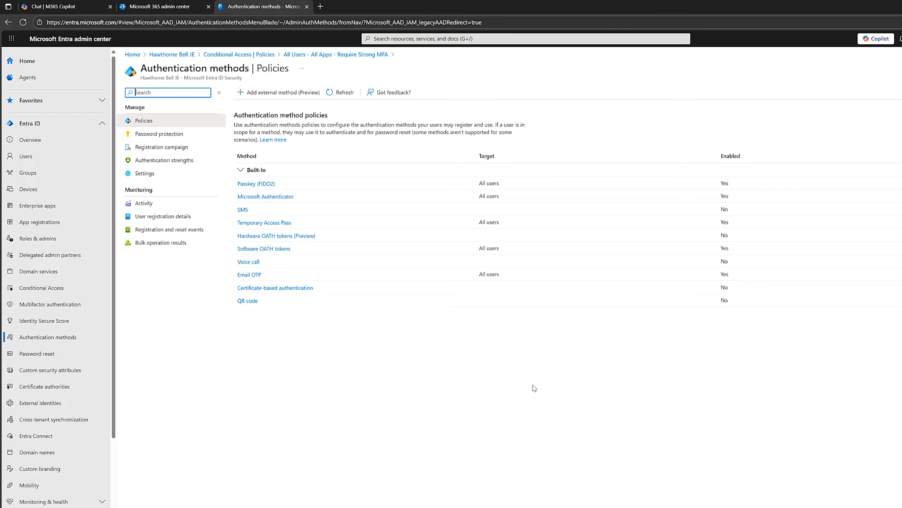
# Add a one-time-use Temporary Access Pass with a 1-hour duration to the second listed user's authentication methods
pyautogui.click(65, 158)
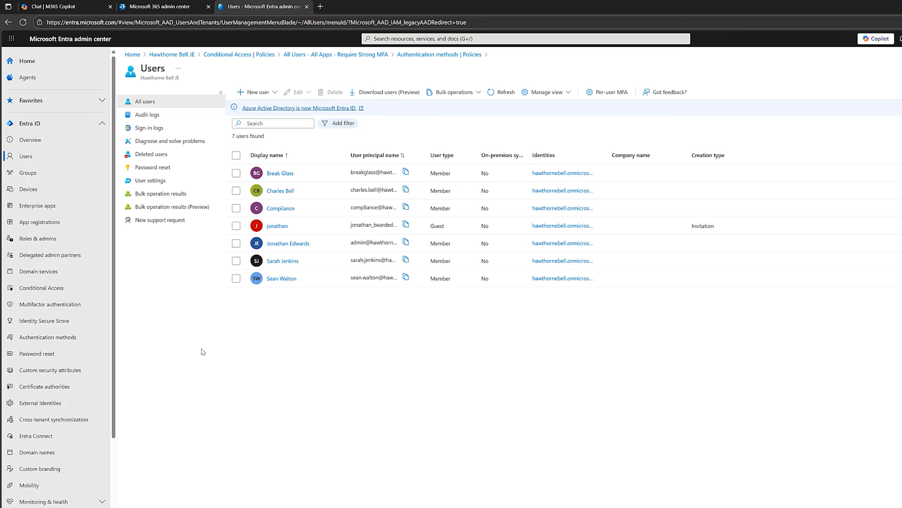
pyautogui.click(283, 196)
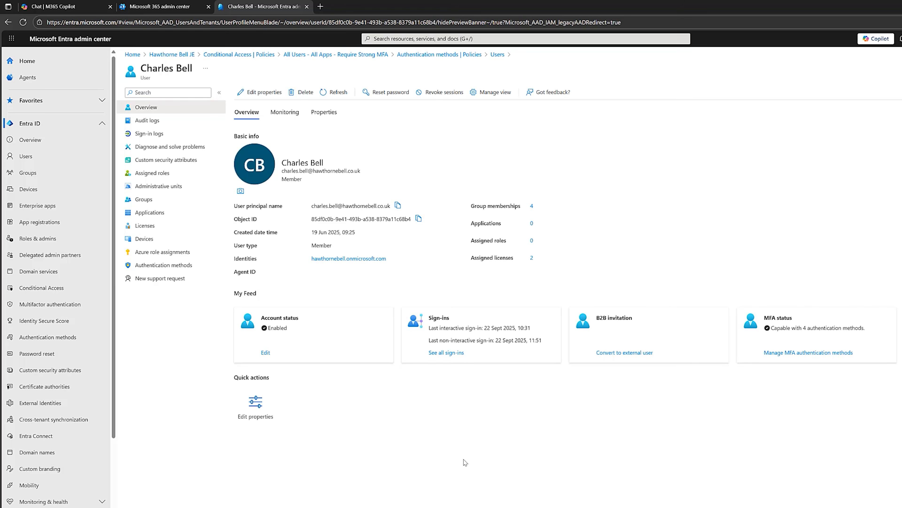
pyautogui.click(162, 265)
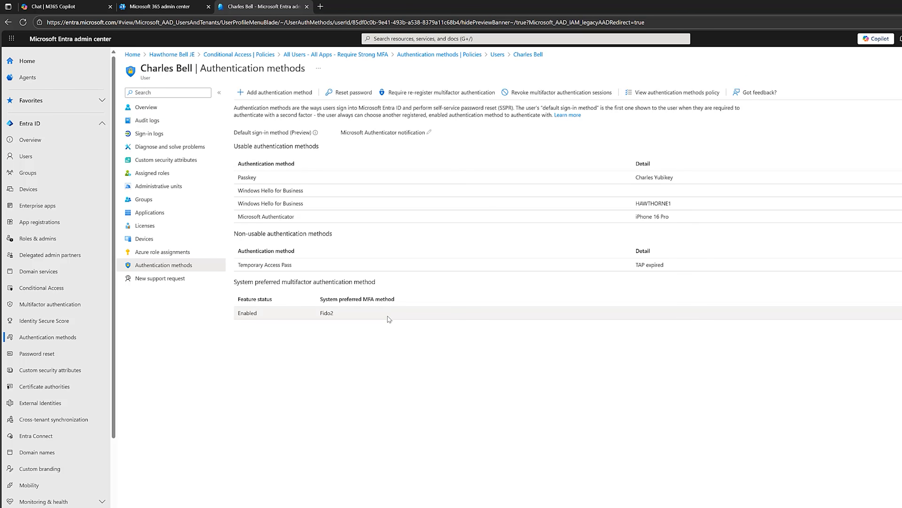
pyautogui.click(288, 93)
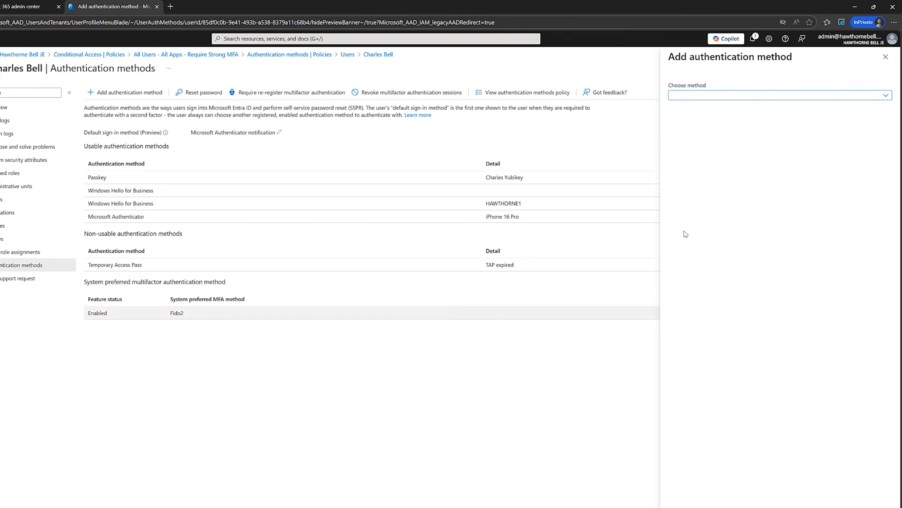
pyautogui.click(885, 96)
pyautogui.click(764, 136)
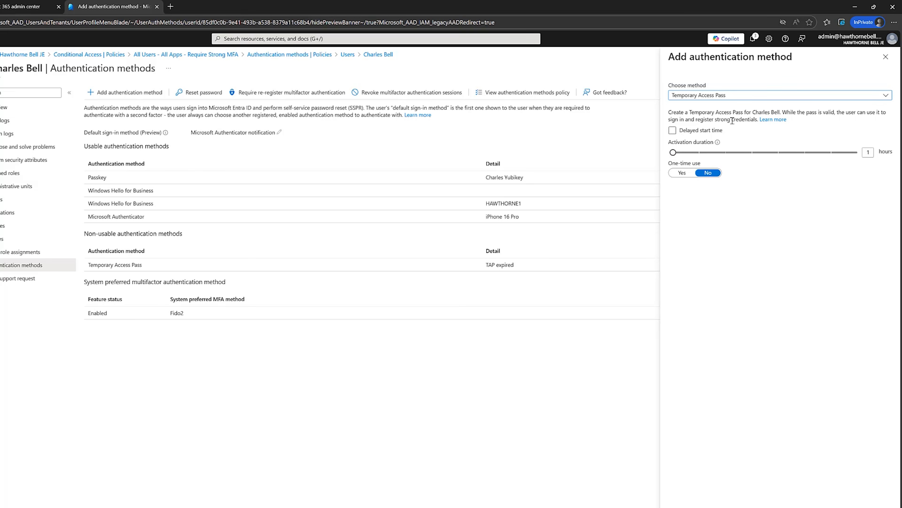
pyautogui.click(691, 174)
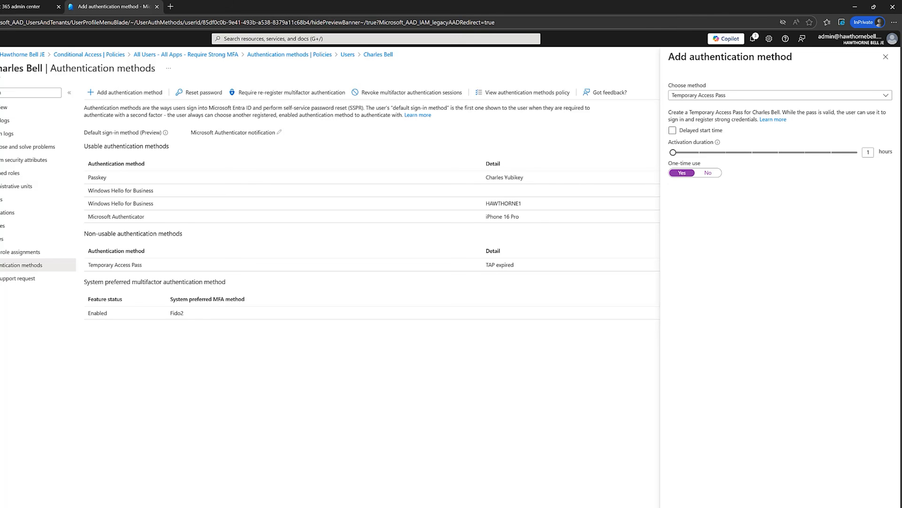
pyautogui.click(685, 506)
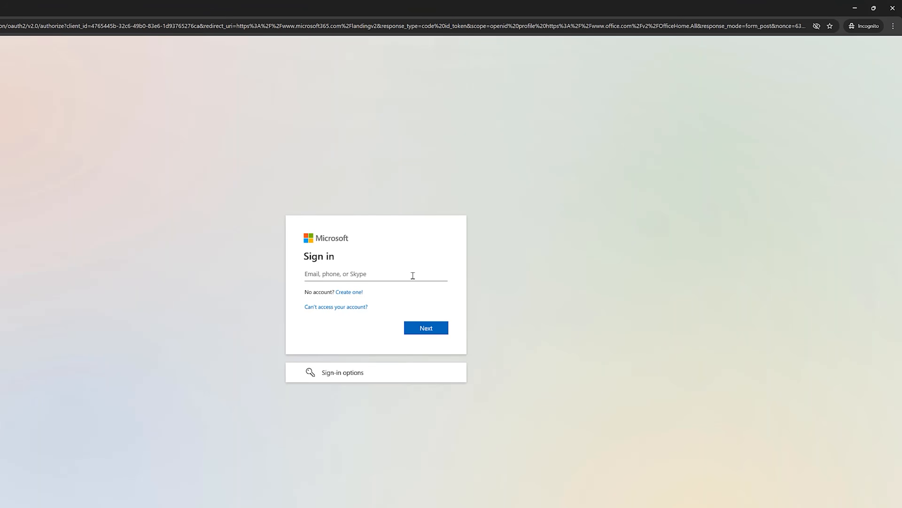
# Sign in on the incognito Microsoft sign-in page with the user's e-mail and the copied Temporary Access Pass, and close the pass details in Entra
pyautogui.hotkey('ctrl', 'v')
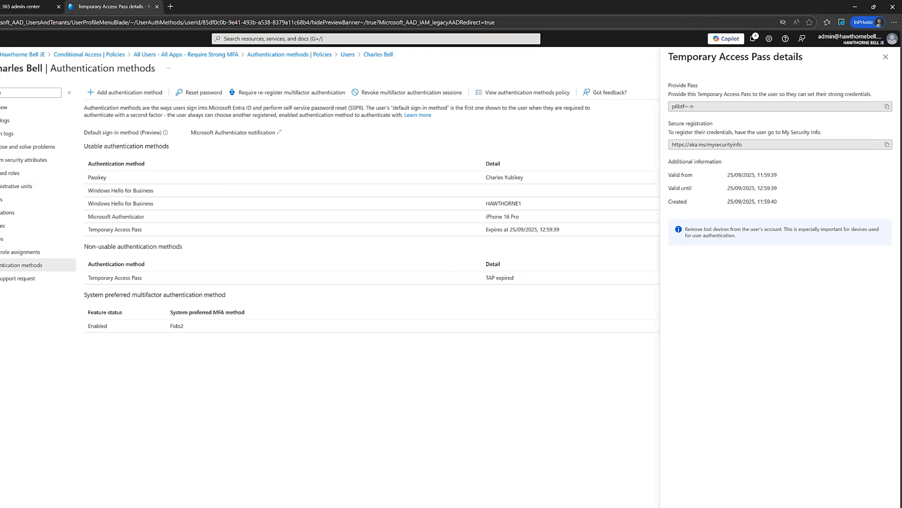
pyautogui.click(886, 106)
pyautogui.click(530, 507)
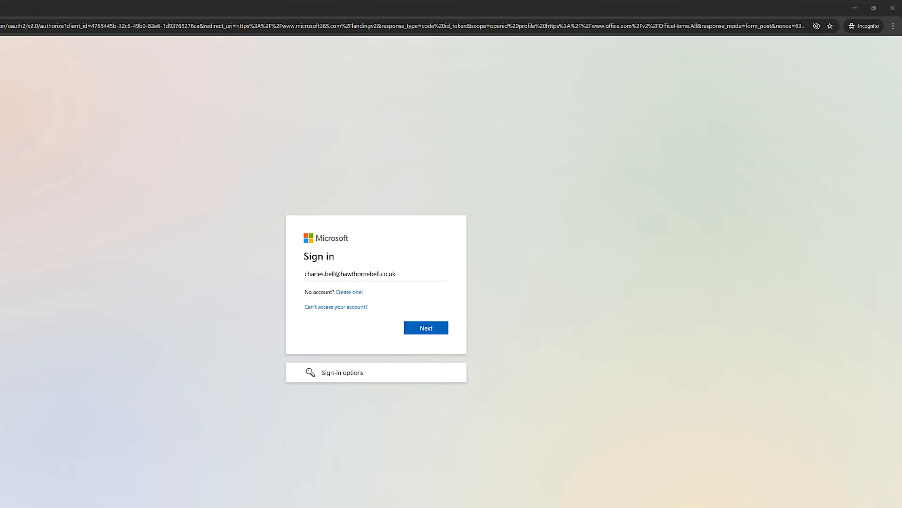
pyautogui.click(437, 330)
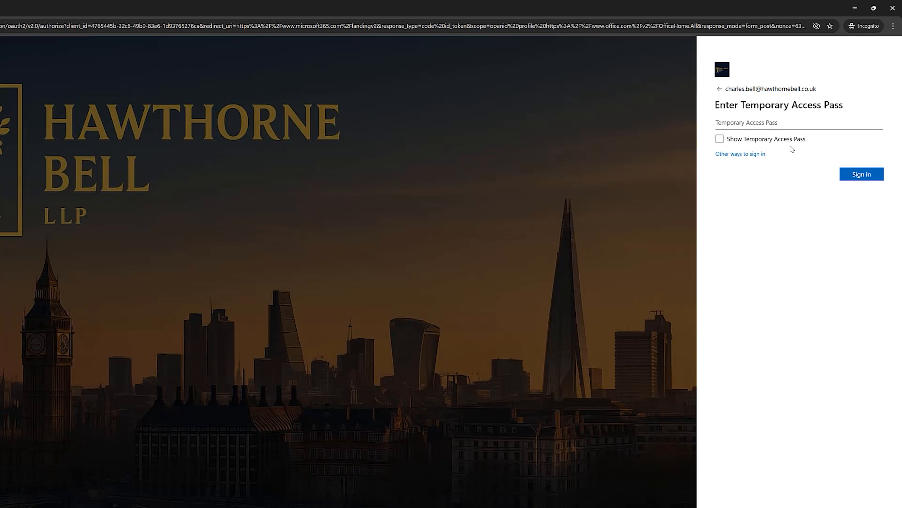
pyautogui.click(759, 123)
pyautogui.hotkey('ctrl', 'v')
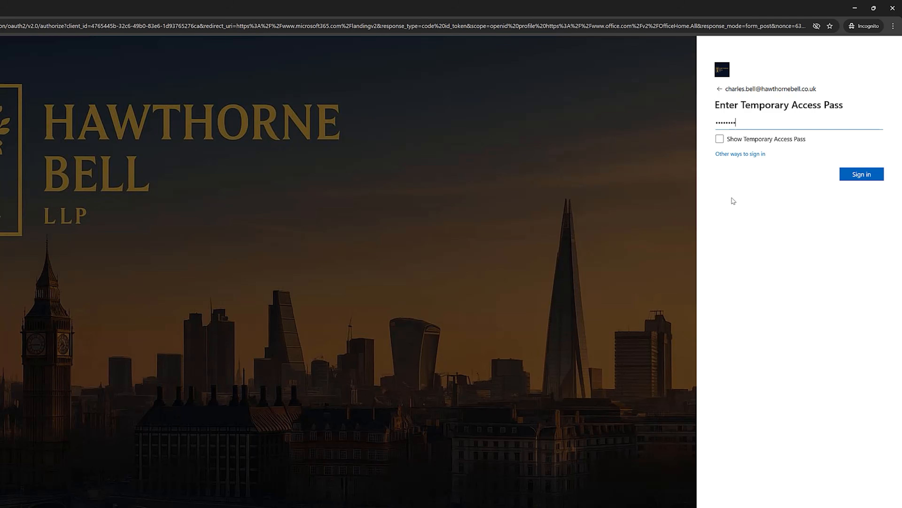
pyautogui.click(720, 138)
pyautogui.click(860, 174)
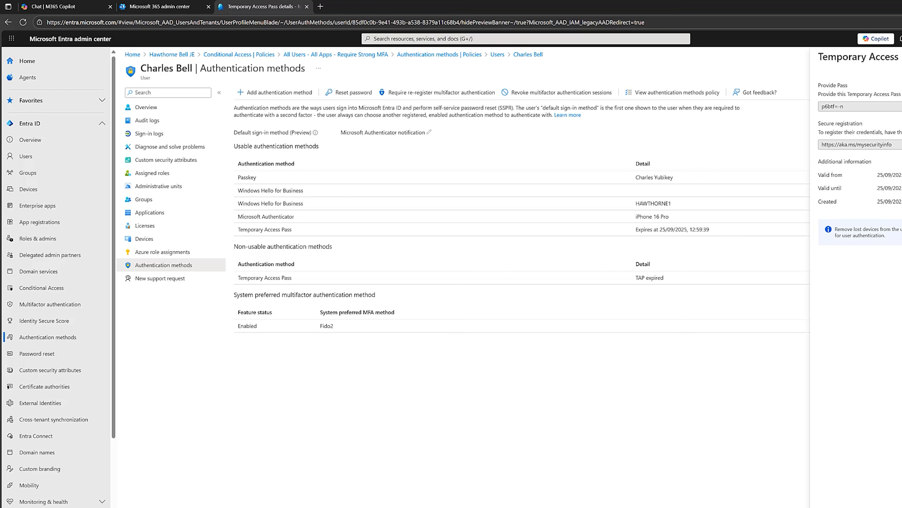
pyautogui.click(831, 507)
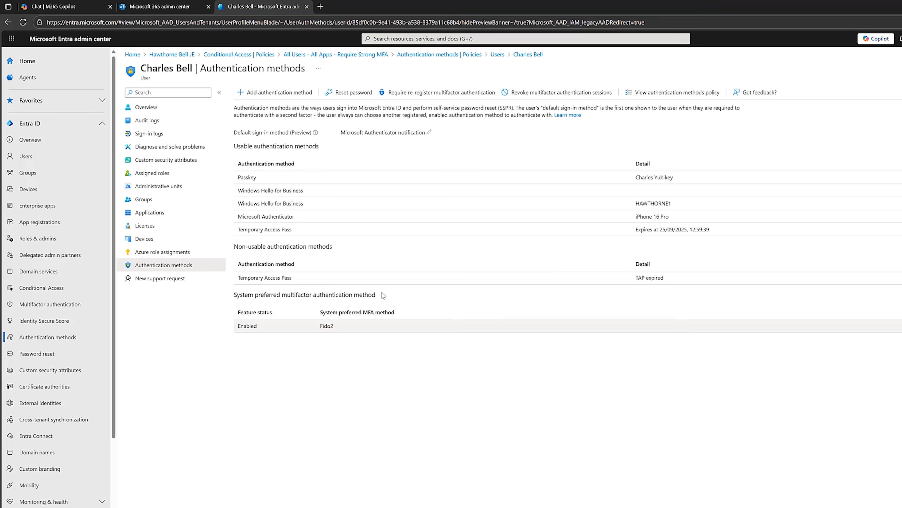
# Start a new access review in ID Governance with Teams + Groups as the review type
pyautogui.click(98, 128)
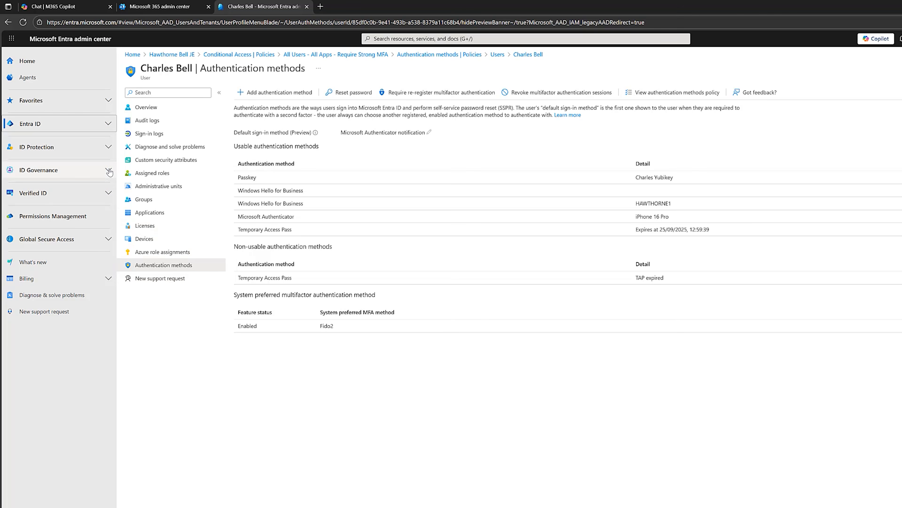
pyautogui.click(101, 171)
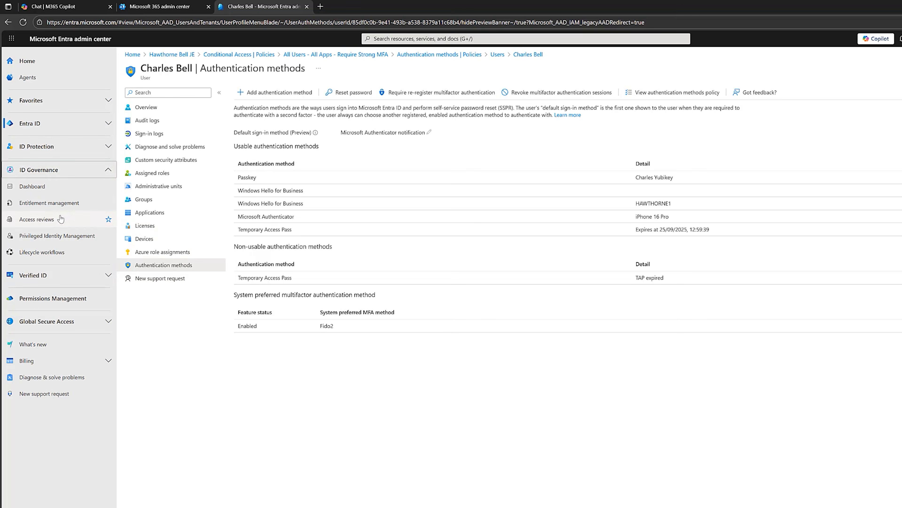
pyautogui.click(37, 219)
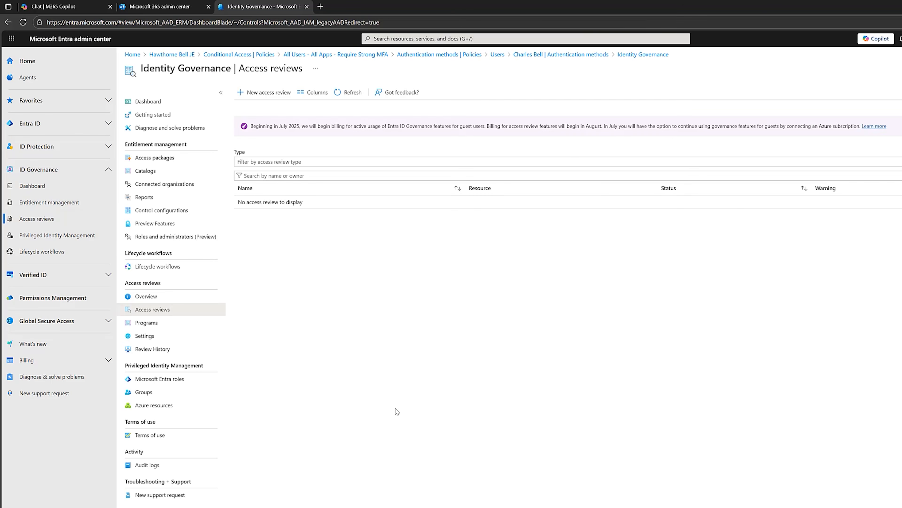
pyautogui.click(258, 93)
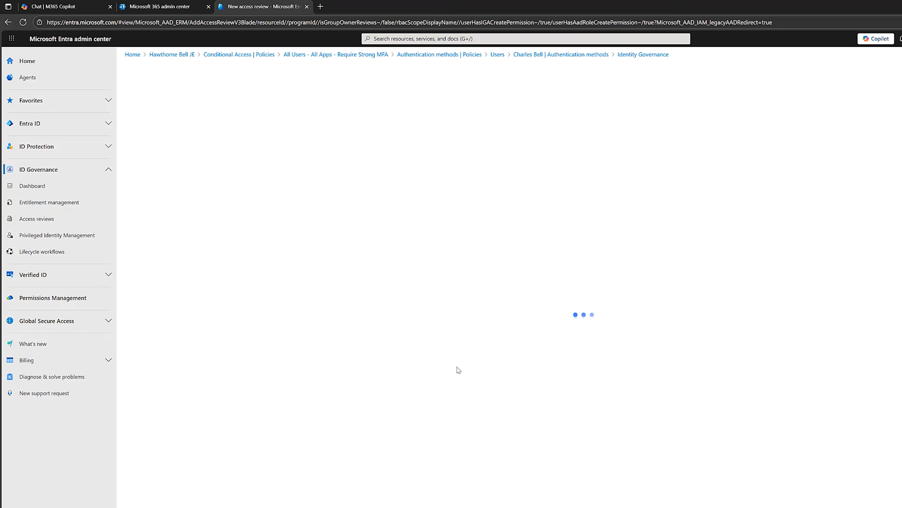
pyautogui.click(368, 168)
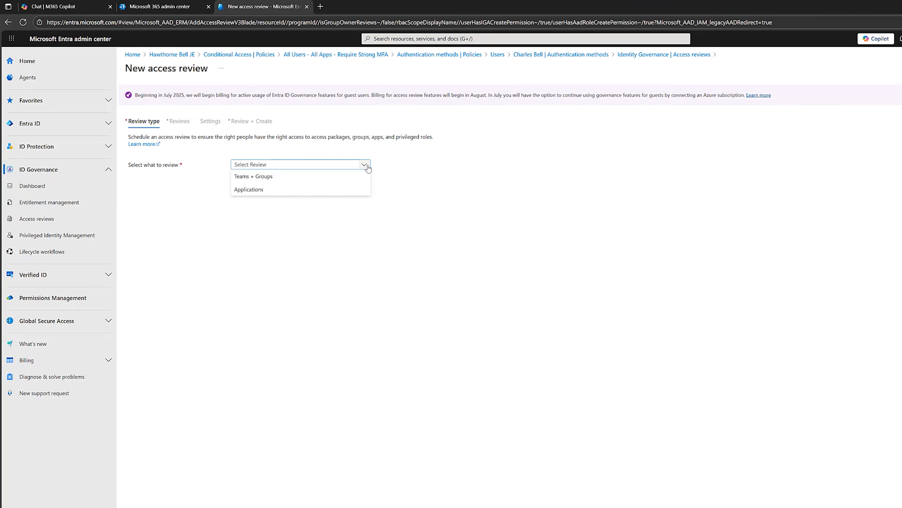
pyautogui.click(305, 176)
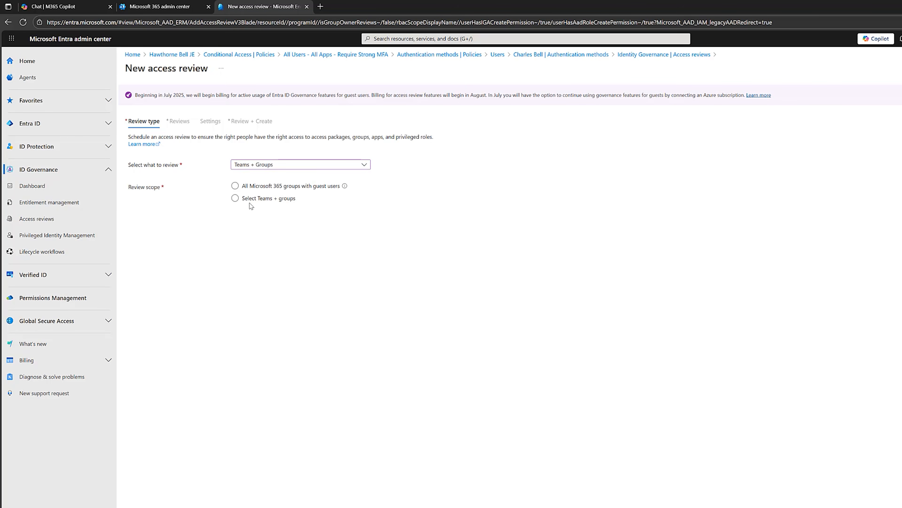
# Scope the access review to the CA - Break Glass group and include all users, not only guests
pyautogui.click(235, 198)
pyautogui.click(256, 219)
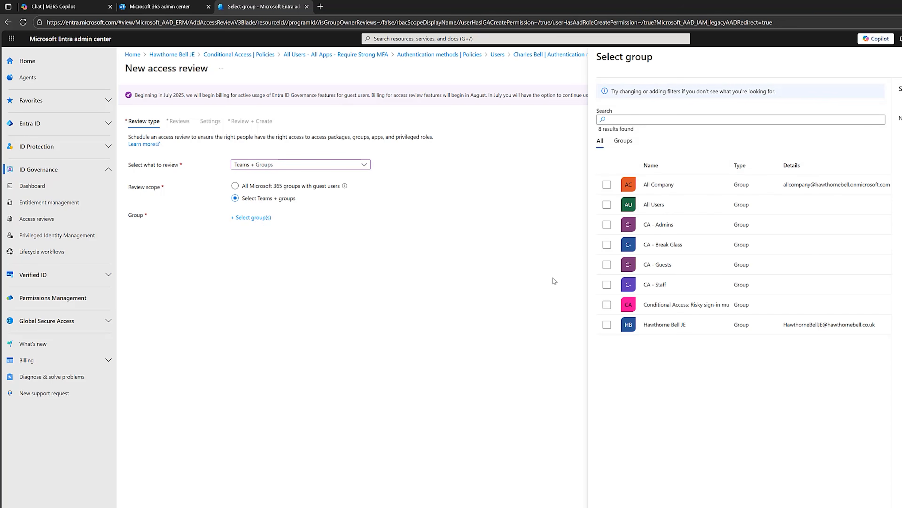
pyautogui.click(607, 245)
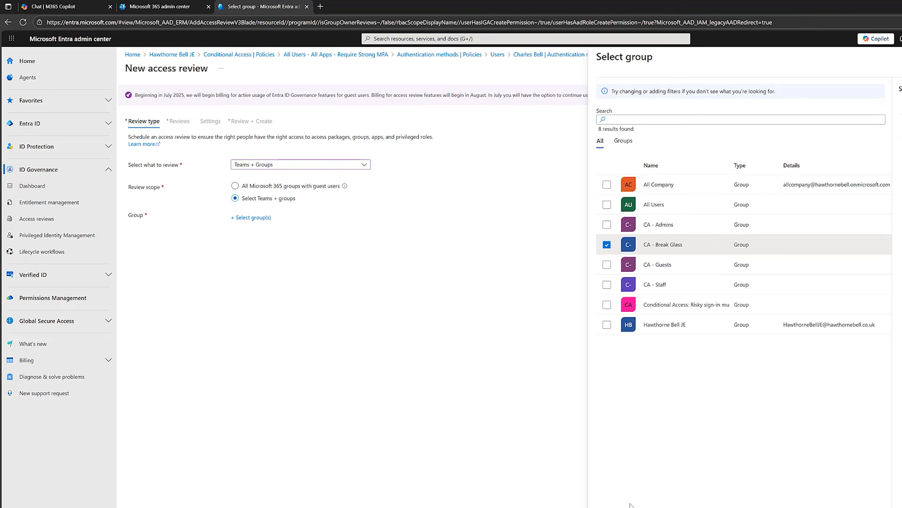
pyautogui.click(615, 507)
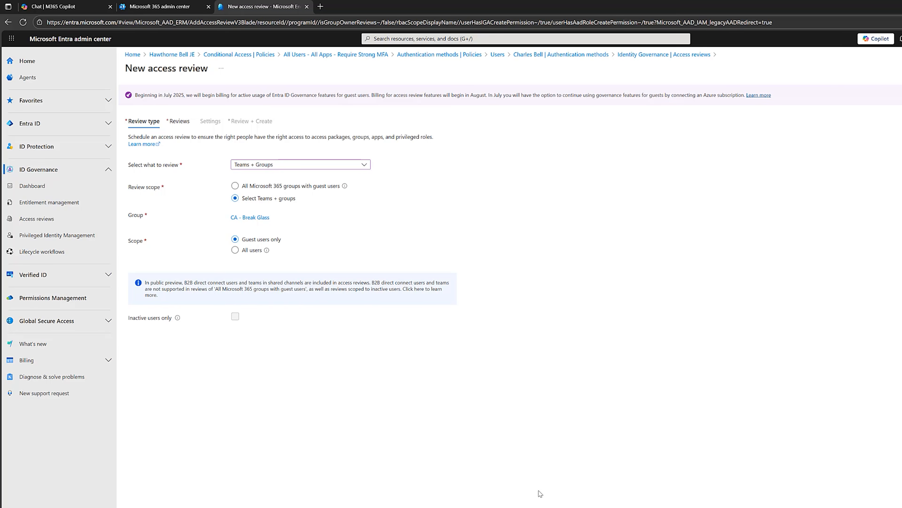
pyautogui.click(235, 250)
pyautogui.click(343, 503)
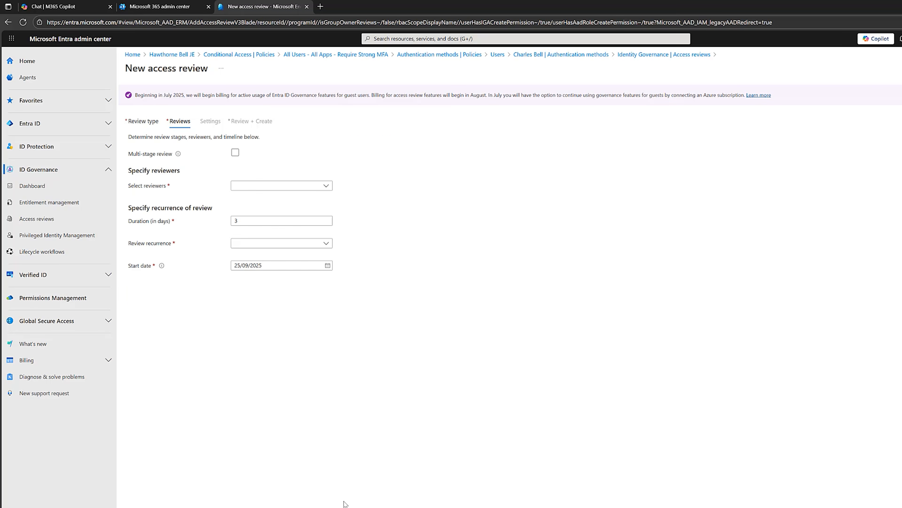
# Keep the access review single-stage and assign one specific user as its reviewer
pyautogui.click(235, 152)
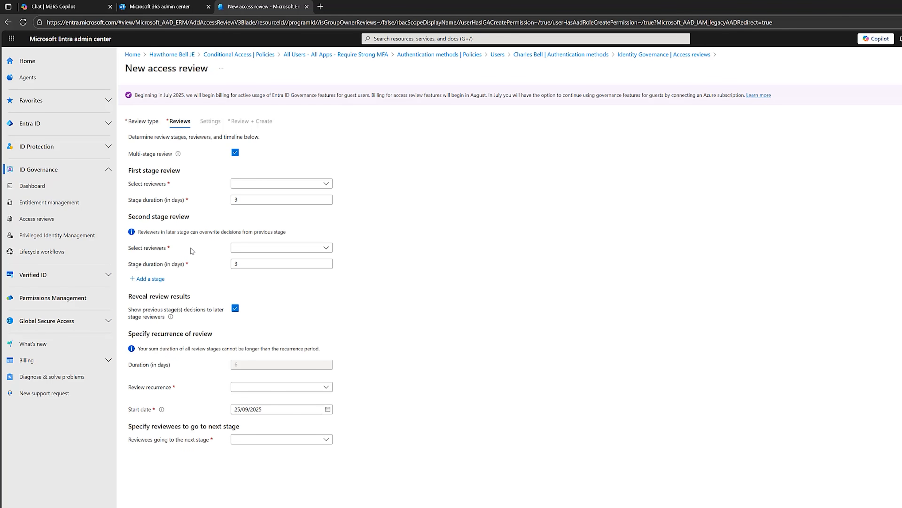
pyautogui.click(236, 154)
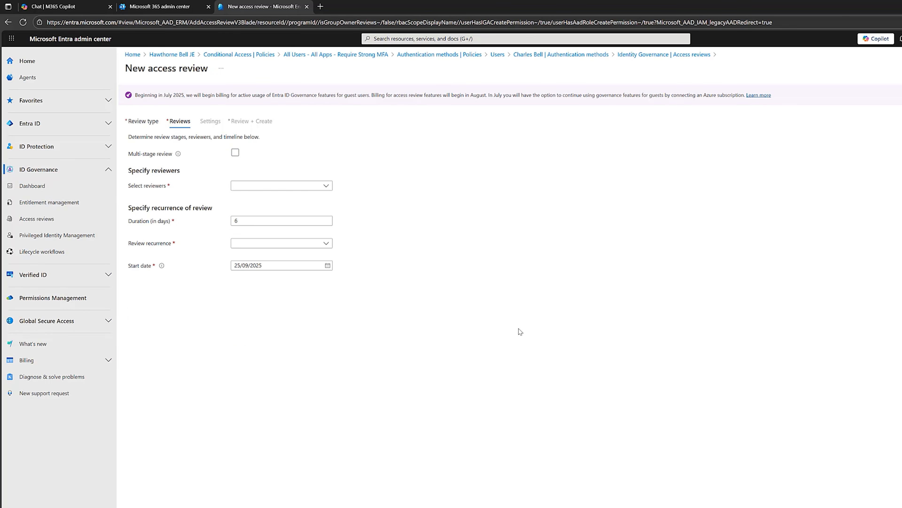
pyautogui.click(326, 186)
pyautogui.click(266, 210)
pyautogui.click(251, 209)
pyautogui.click(607, 244)
pyautogui.click(614, 506)
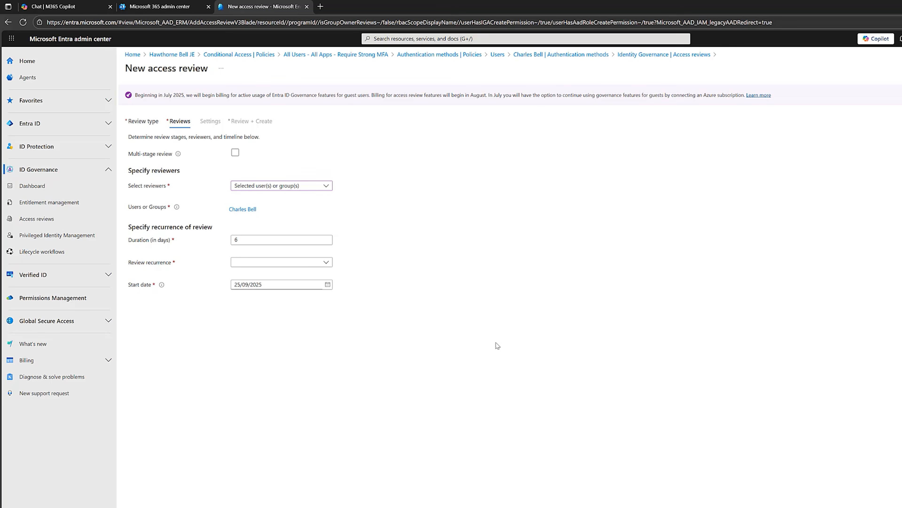
# Set the access review to recur monthly with no end date and continue to its additional settings
pyautogui.click(325, 263)
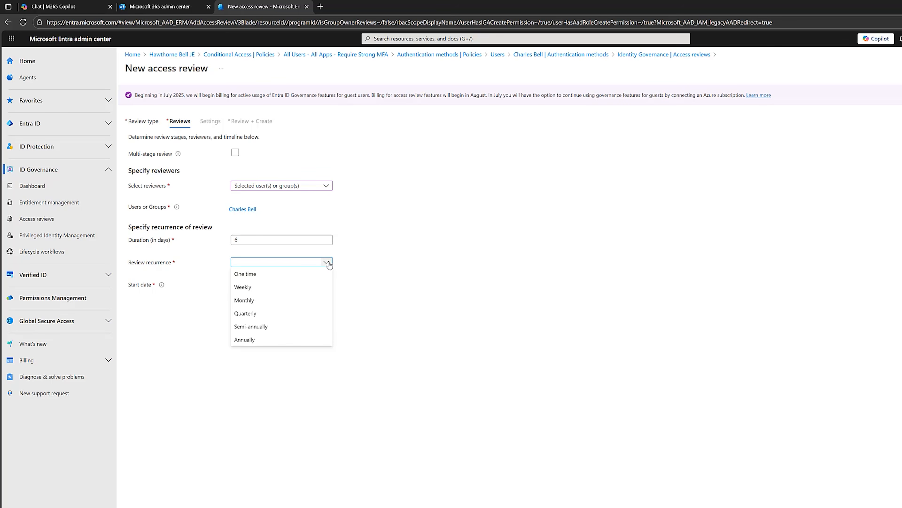
pyautogui.click(283, 305)
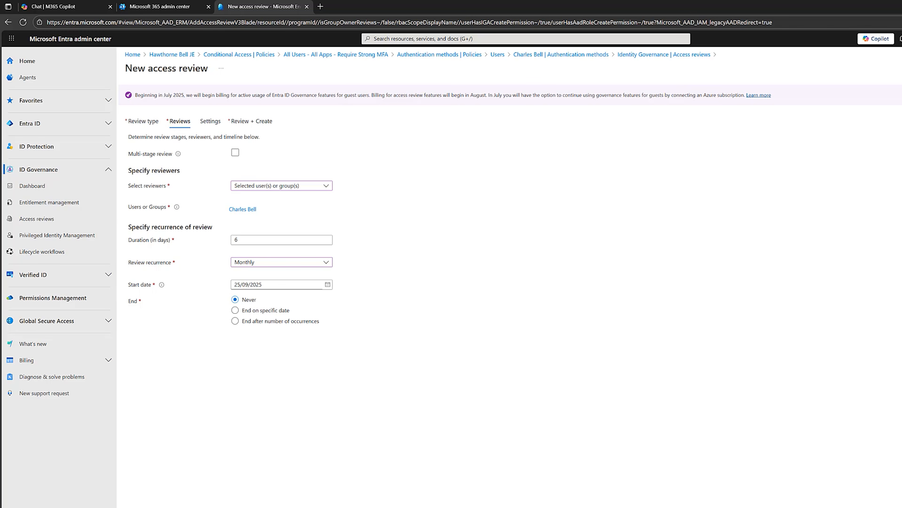
pyautogui.click(454, 504)
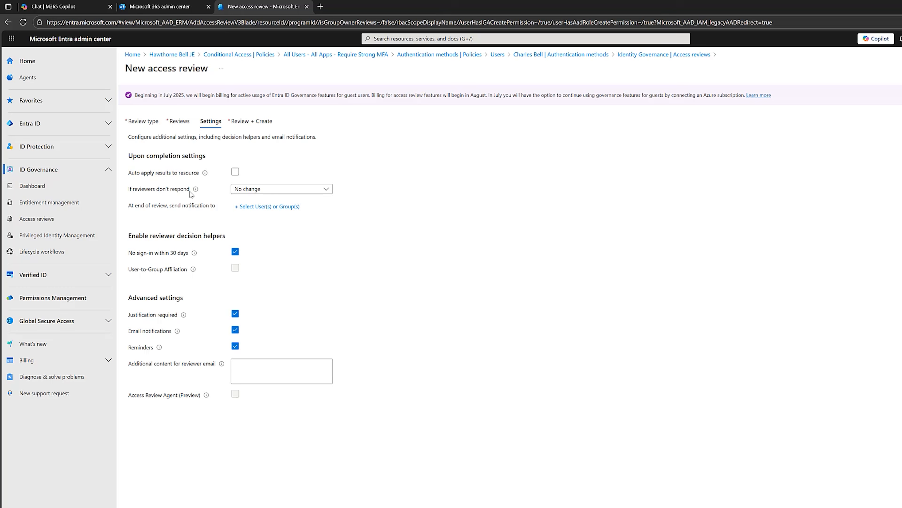
# Check the non-response, decision helper and justification options, keep the default access review settings and continue to naming the review
pyautogui.click(326, 190)
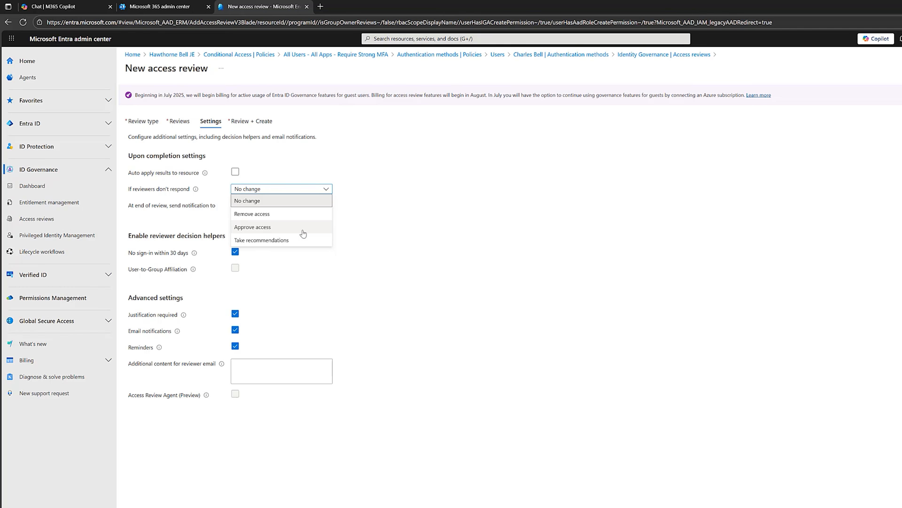
pyautogui.click(402, 228)
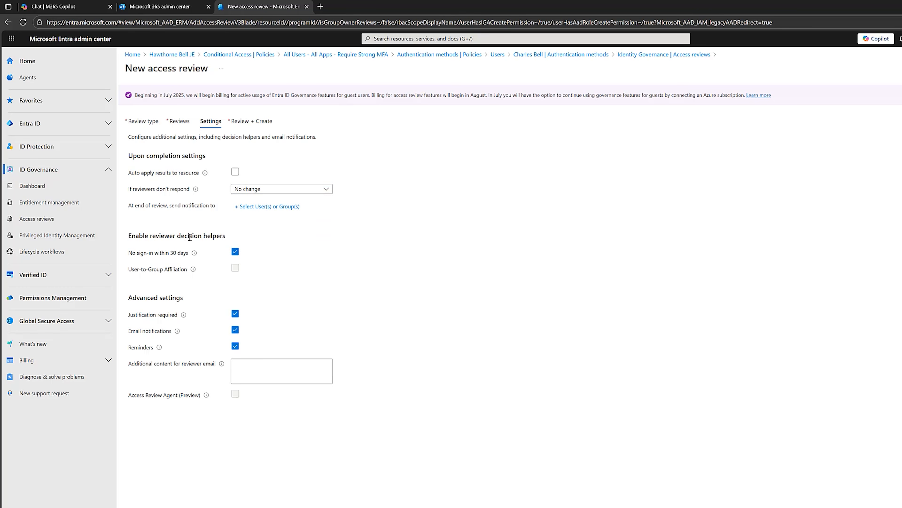
pyautogui.moveTo(191, 254)
pyautogui.moveTo(185, 316)
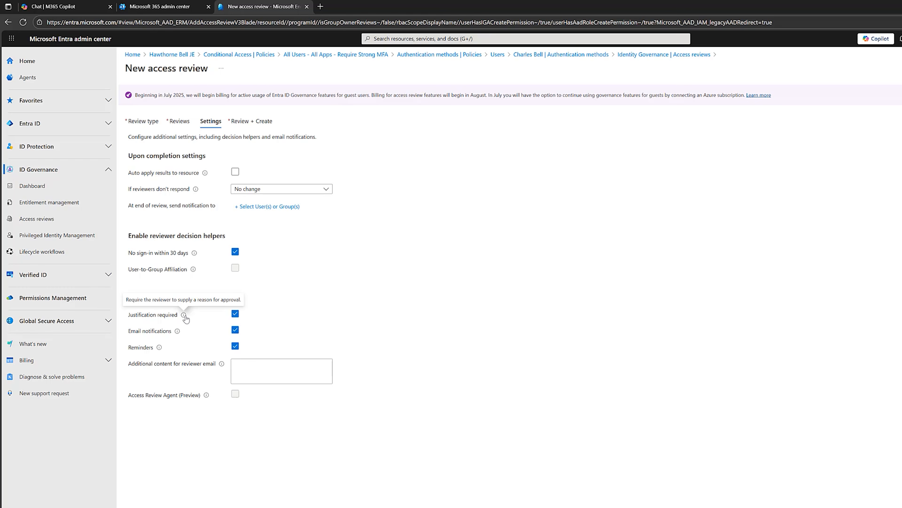
pyautogui.moveTo(177, 332)
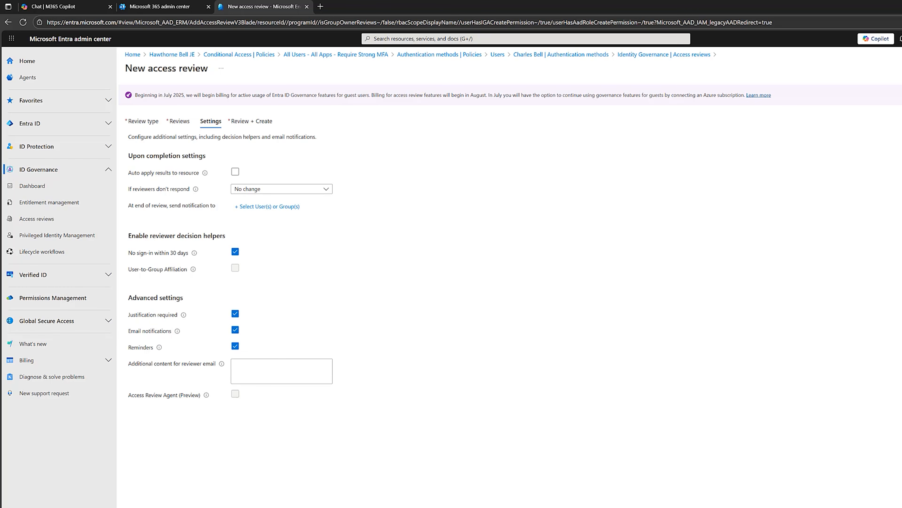
pyautogui.click(294, 505)
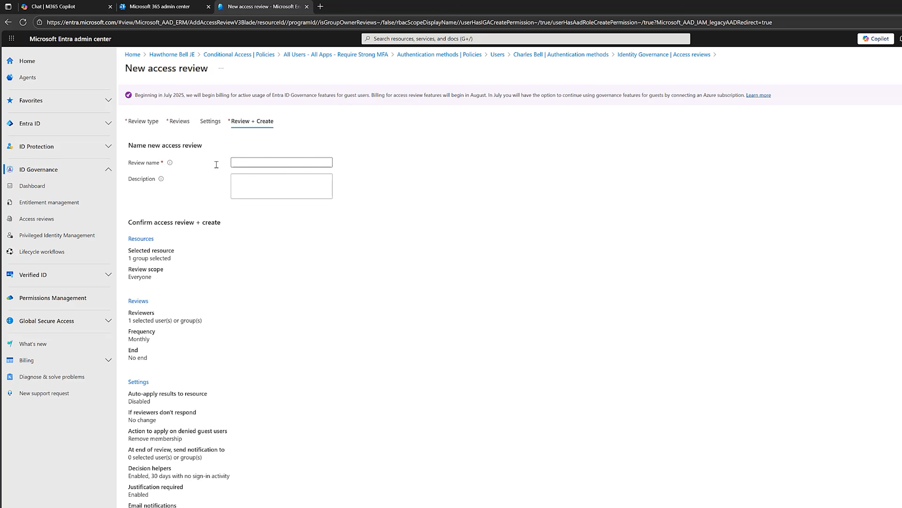